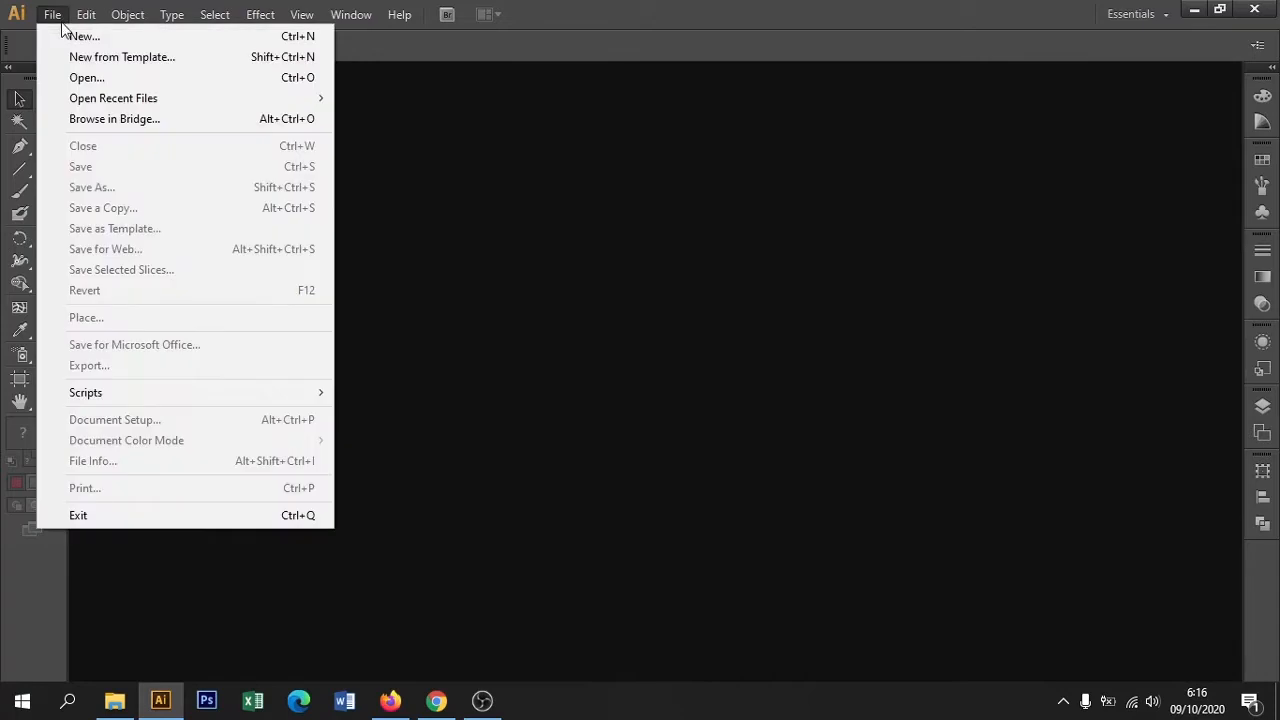
Create a new blank document 20 cm wide and 20 cm high
drag(598, 340, 530, 338)
key(Tab)
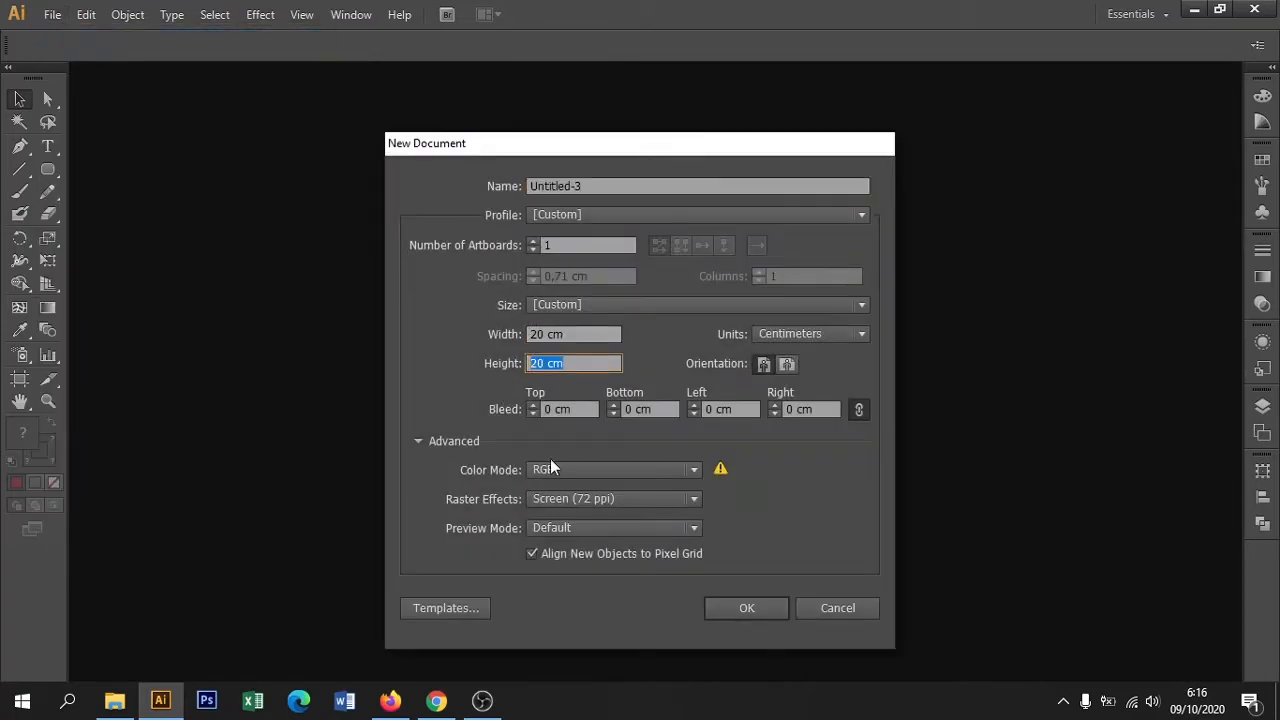
click(744, 608)
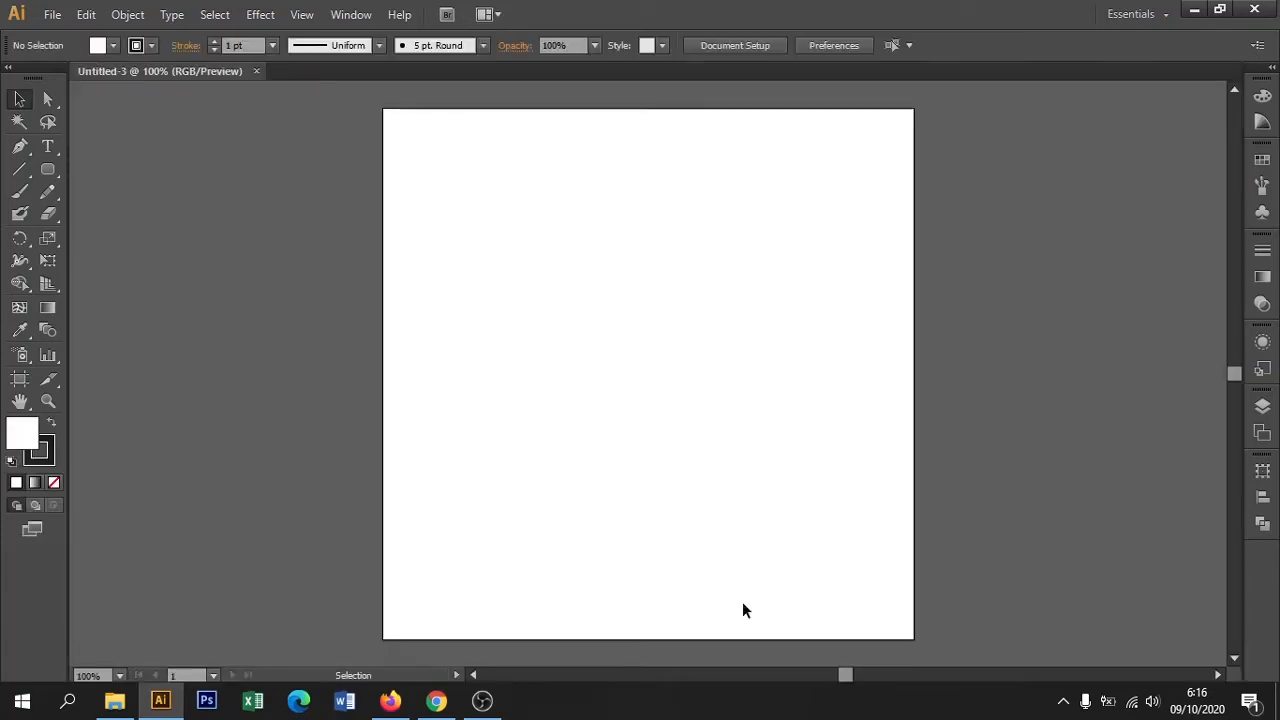
Draw a tall, fully rounded capsule in the middle of the artboard with the Rounded Rectangle tool and set its stroke to 15 pt
click(47, 170)
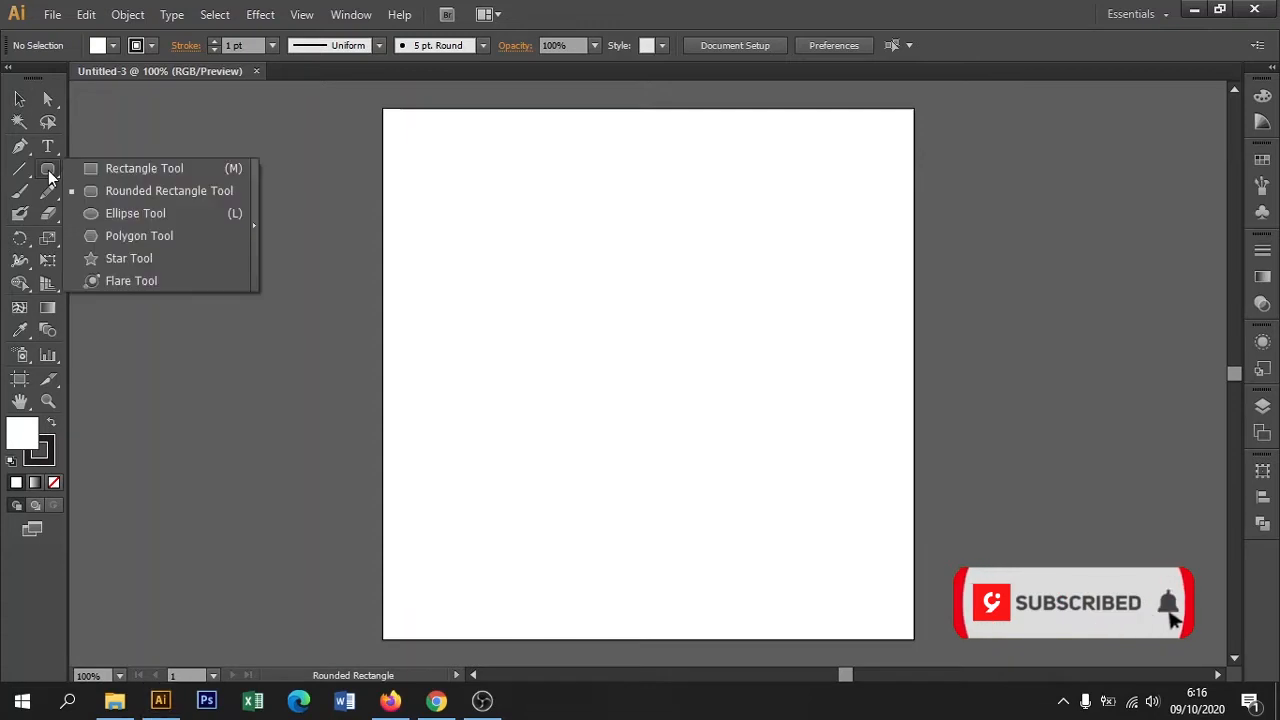
click(107, 190)
drag(534, 190, 757, 583)
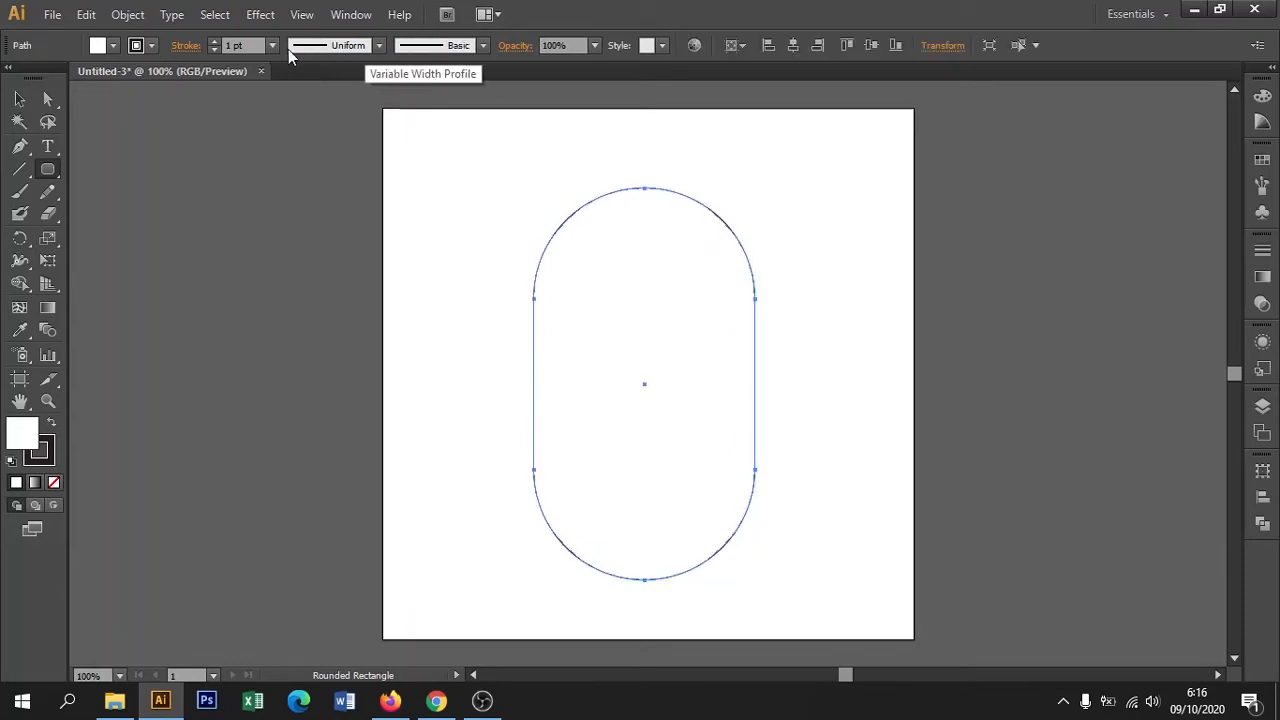
click(235, 45)
text(1)
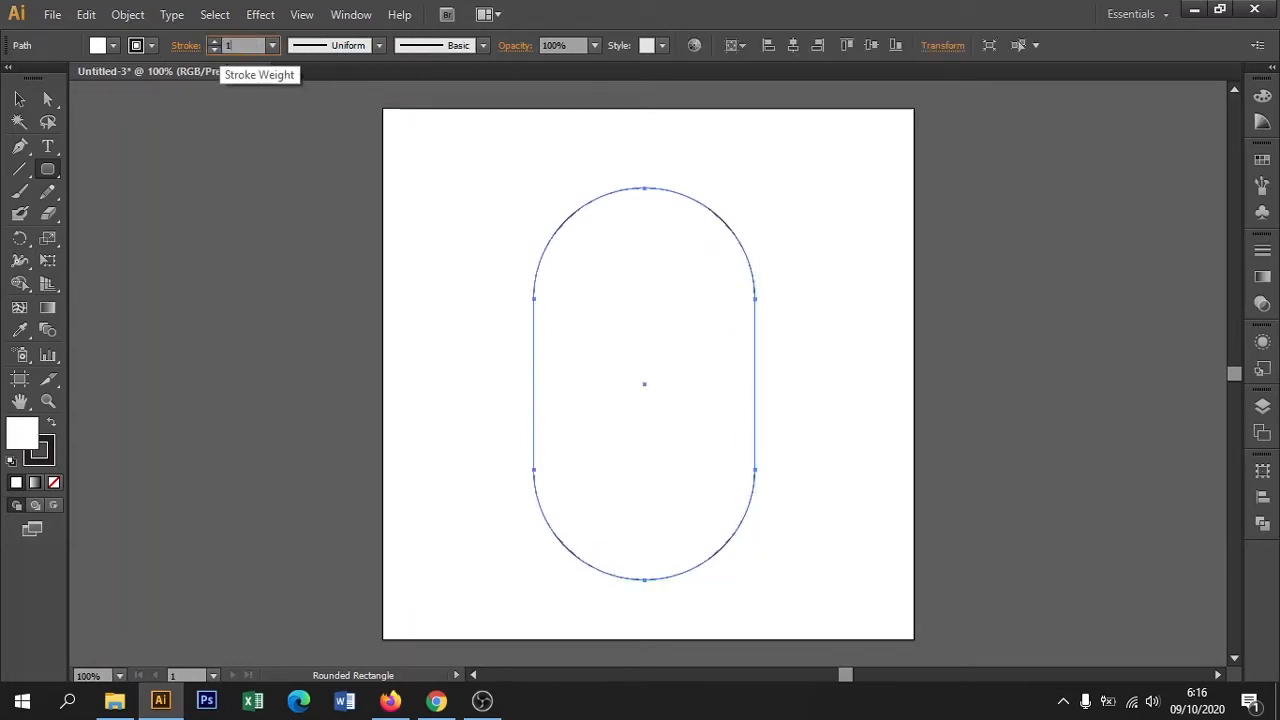
text(5)
Move the capsule off the artboard to its left side and remove its fill
click(19, 99)
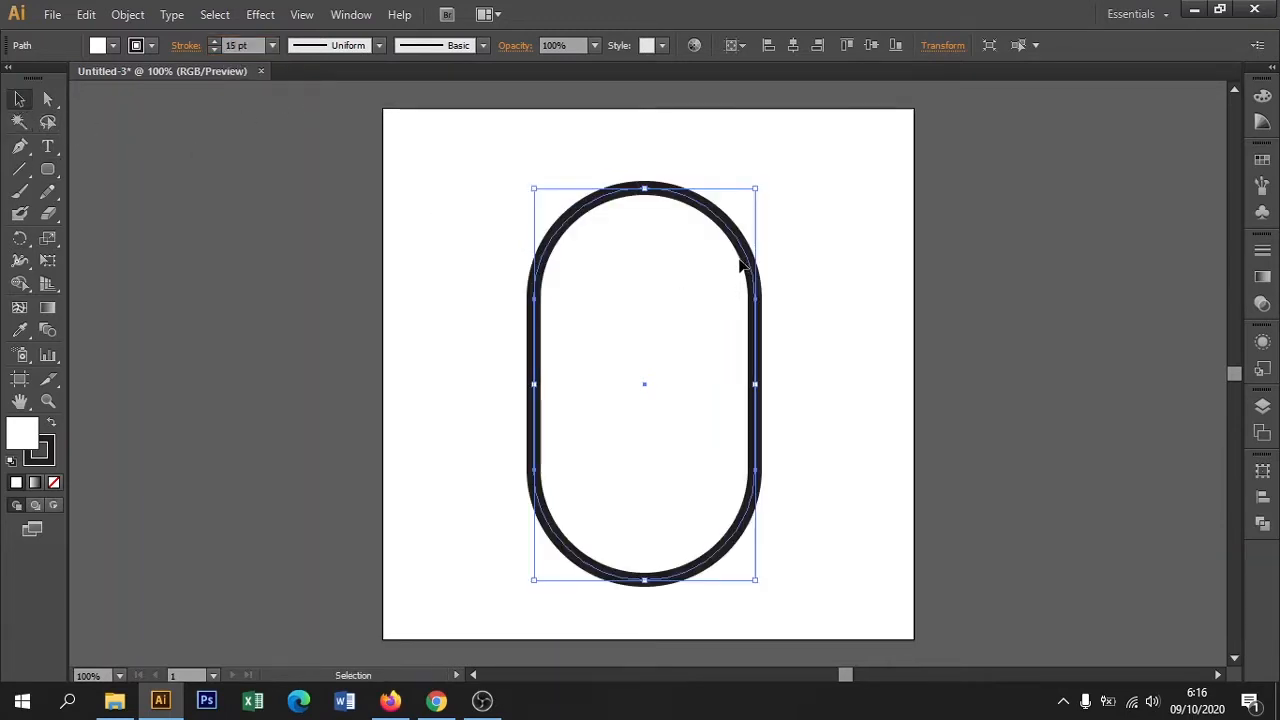
drag(740, 258, 292, 282)
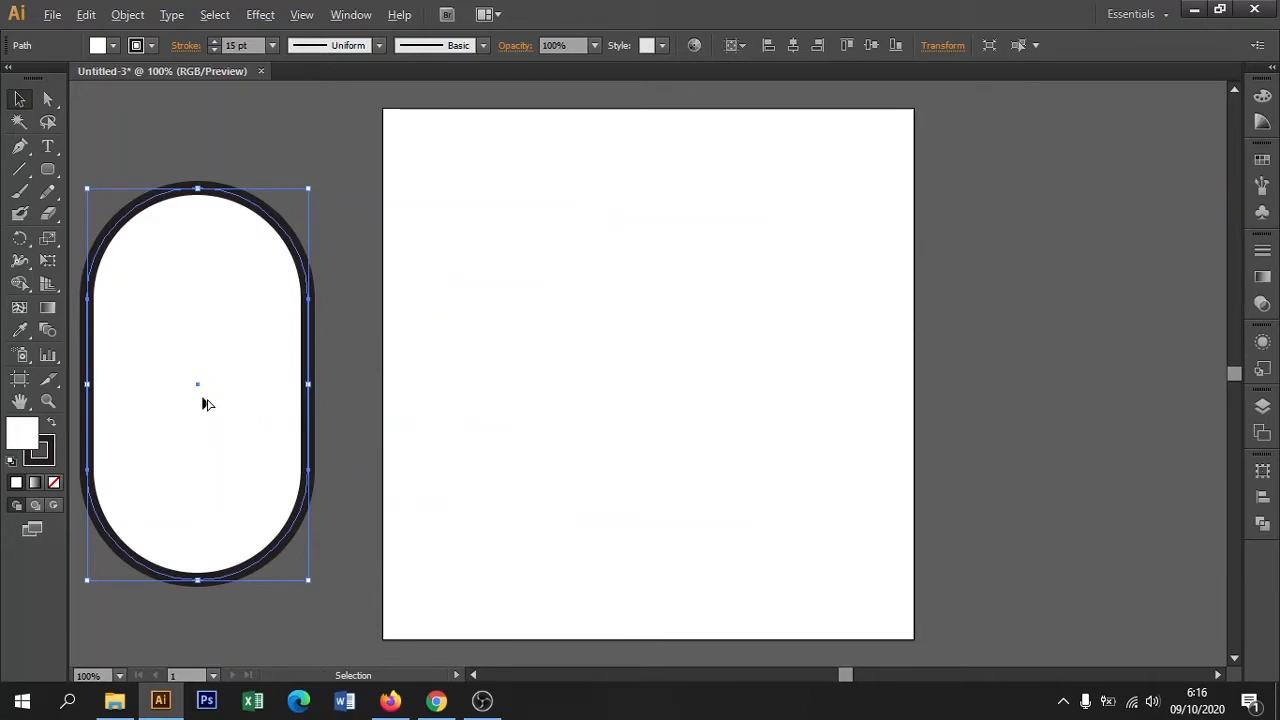
click(113, 46)
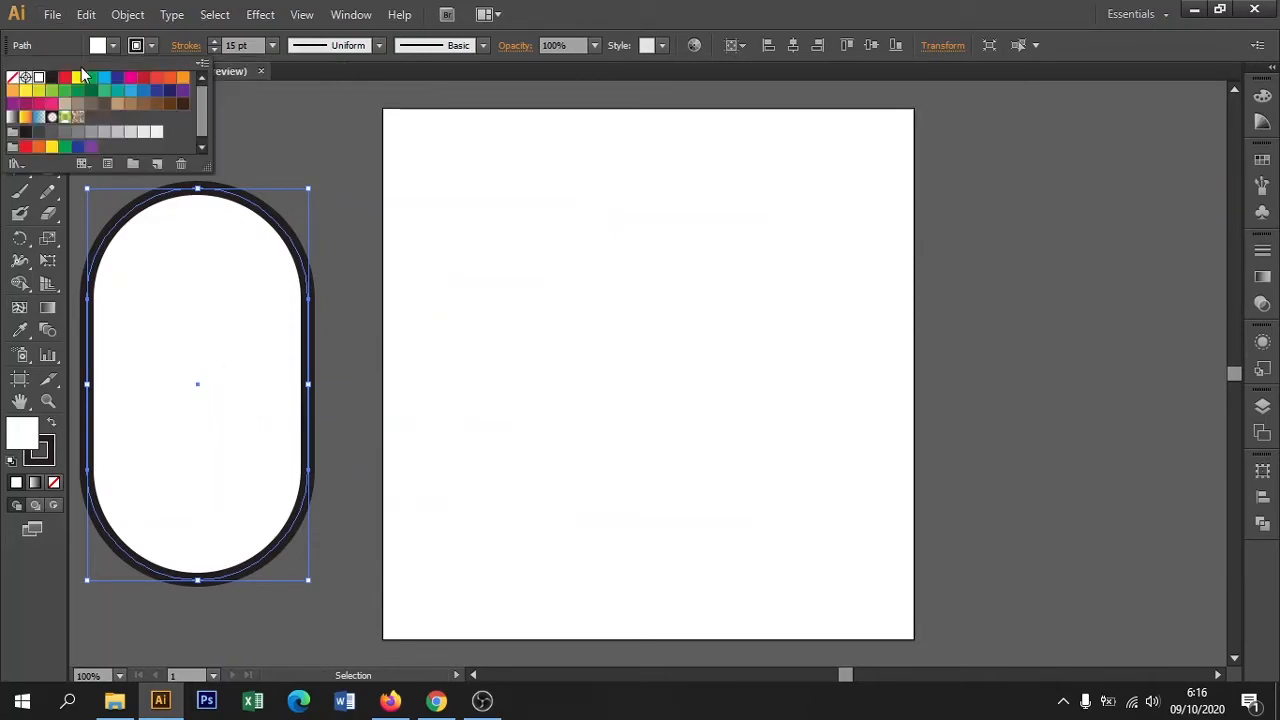
click(13, 80)
click(343, 146)
click(343, 146)
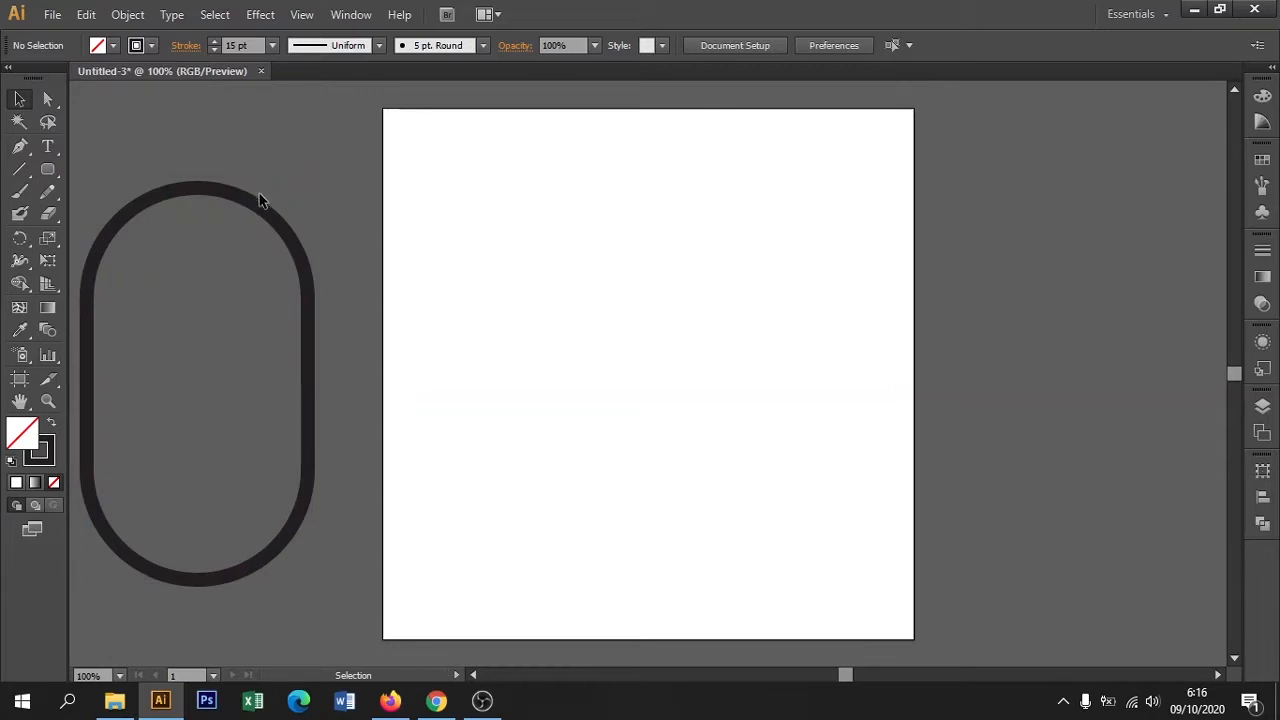
Place three copies of the capsule side by side from the artboard rightward, with their adjoining vertical strokes overlapping
drag(254, 206, 604, 210)
drag(660, 368, 882, 360)
key(ctrl)
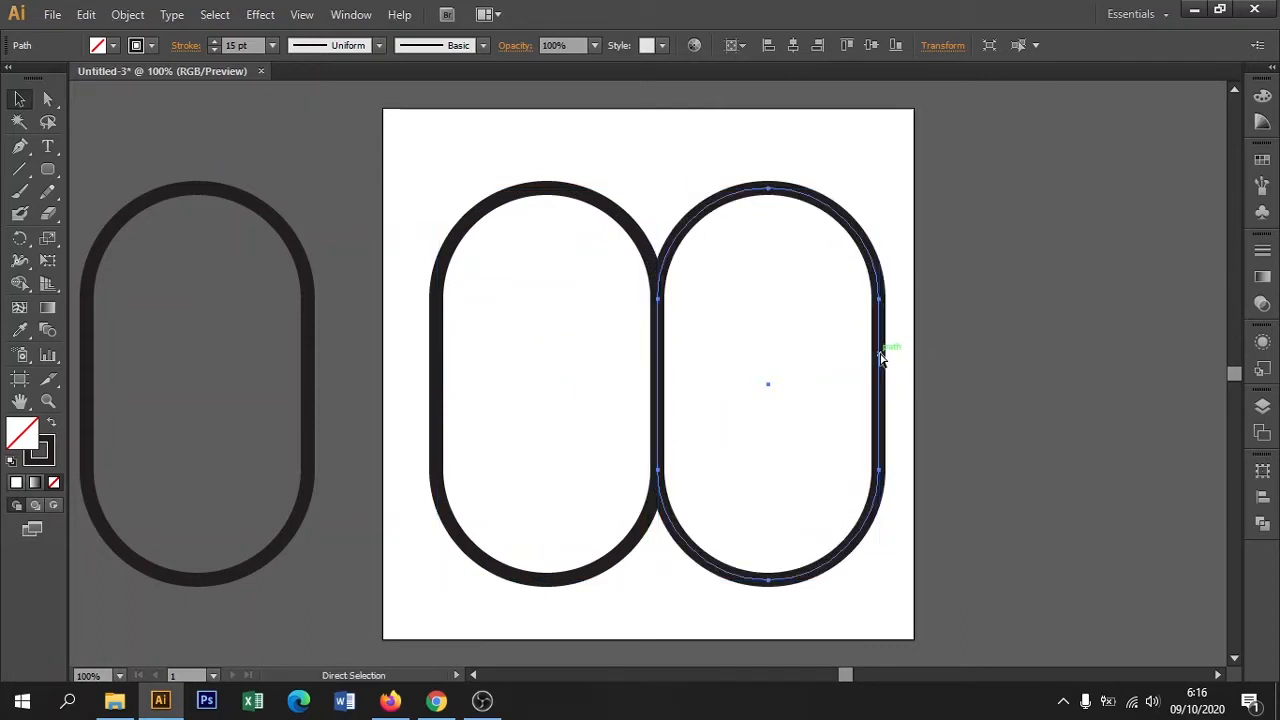
key(ctrl+d)
Scale the row of three capsules down so that it fits within the artboard
click(1141, 267)
drag(900, 344, 620, 410)
drag(1101, 384, 870, 400)
click(966, 400)
Delete the top arcs of the two outer capsules and the bottom arc of the middle one to leave a wave-shaped line
click(48, 103)
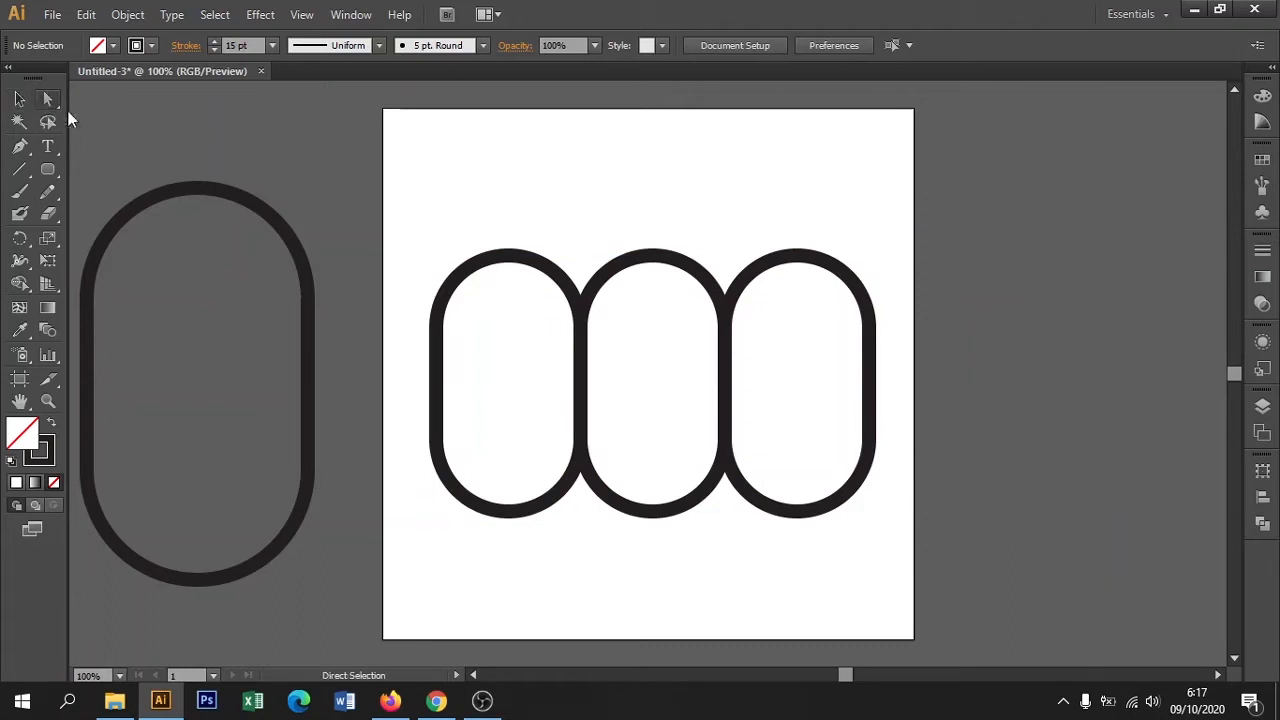
drag(433, 212, 531, 283)
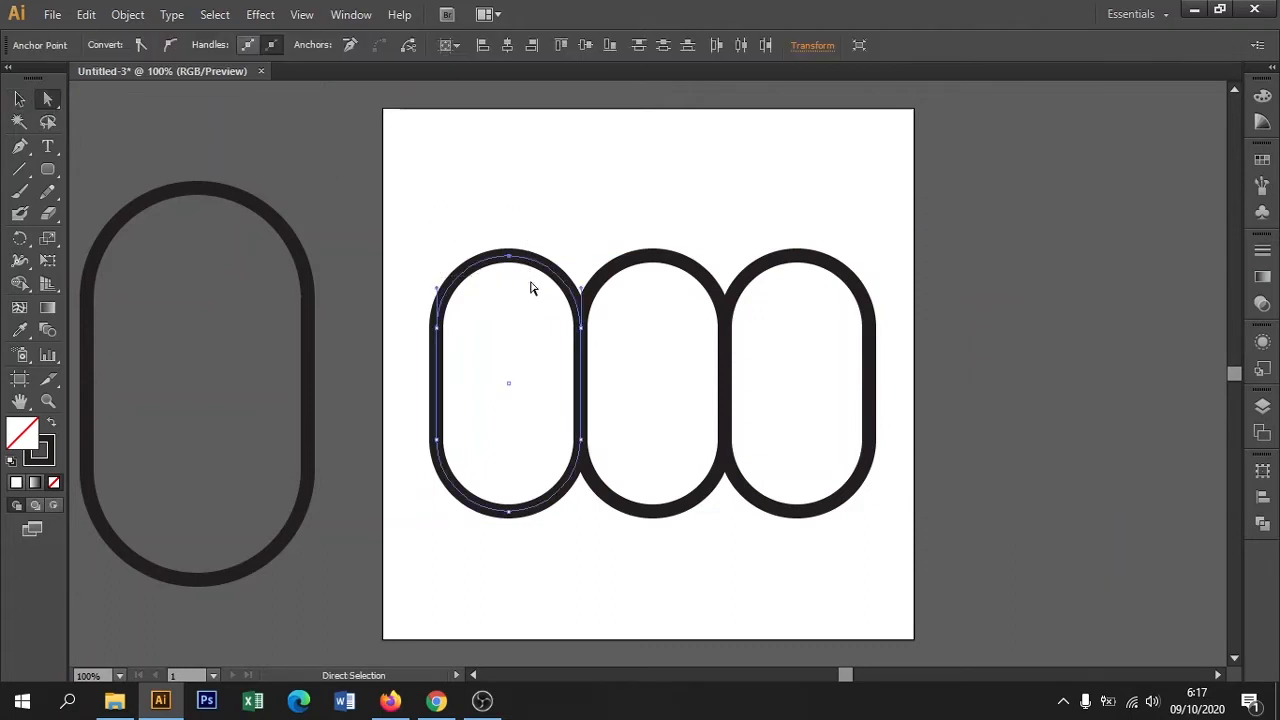
key(Delete)
click(646, 558)
drag(626, 552, 666, 496)
key(Delete)
click(785, 245)
drag(778, 234, 823, 274)
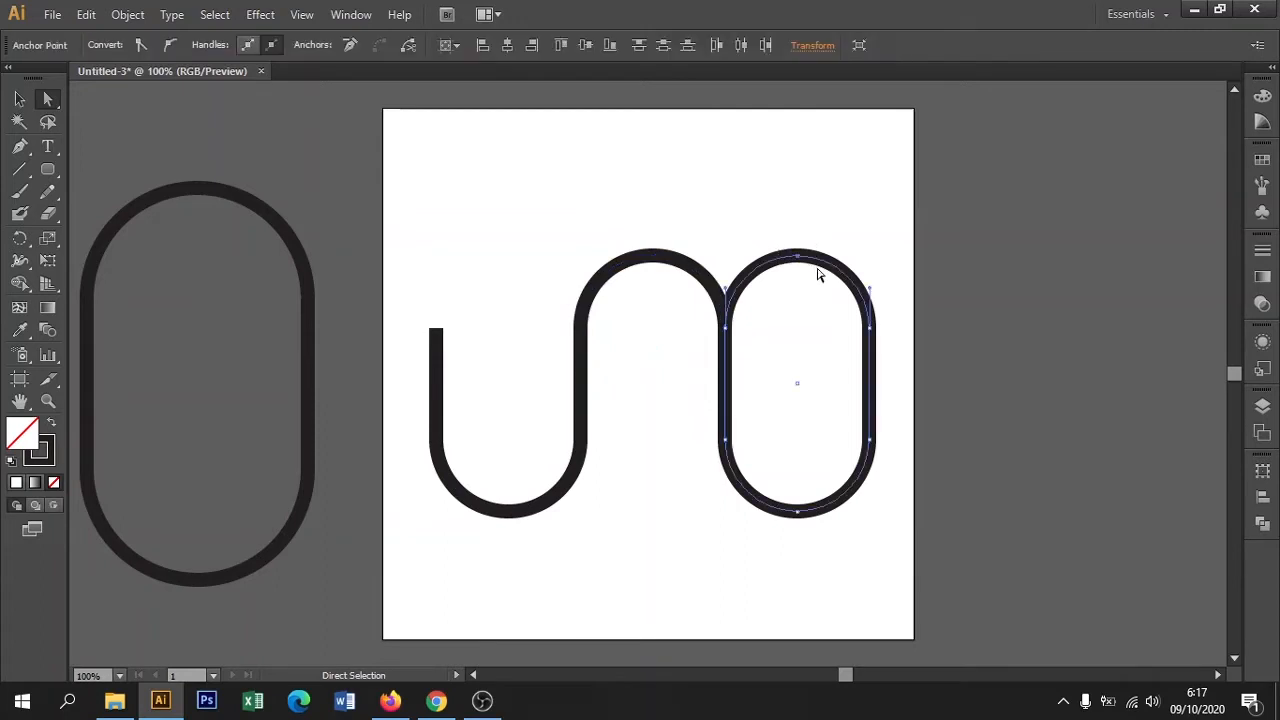
key(Delete)
click(806, 260)
Scale the wave-shaped line down proportionally and group its pieces
click(19, 98)
drag(408, 204, 885, 422)
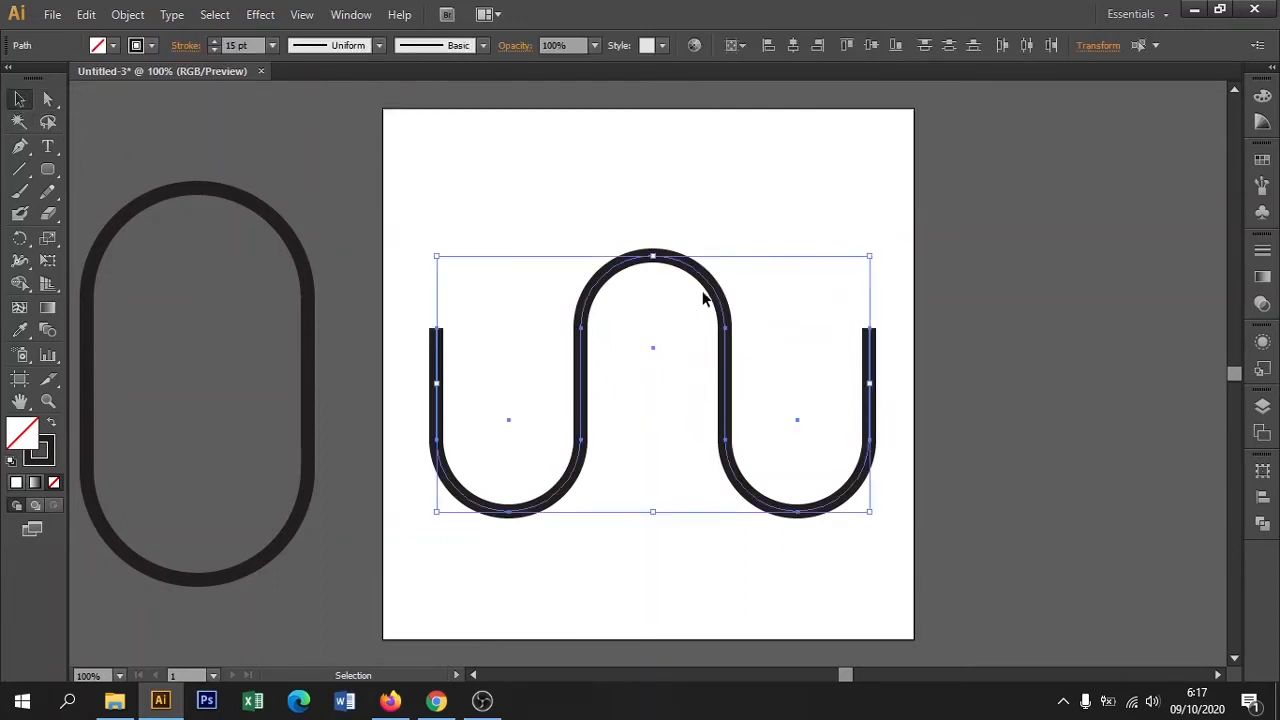
drag(657, 263, 645, 360)
key(ctrl+c)
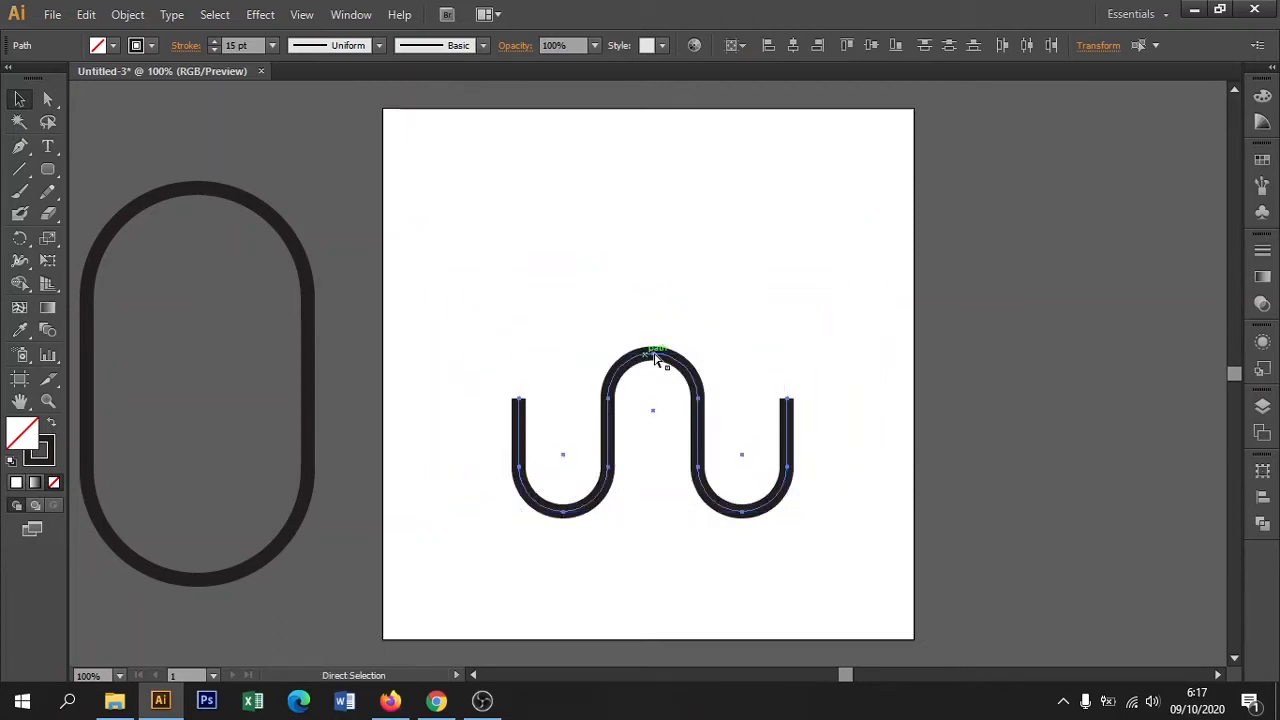
key(ctrl+g)
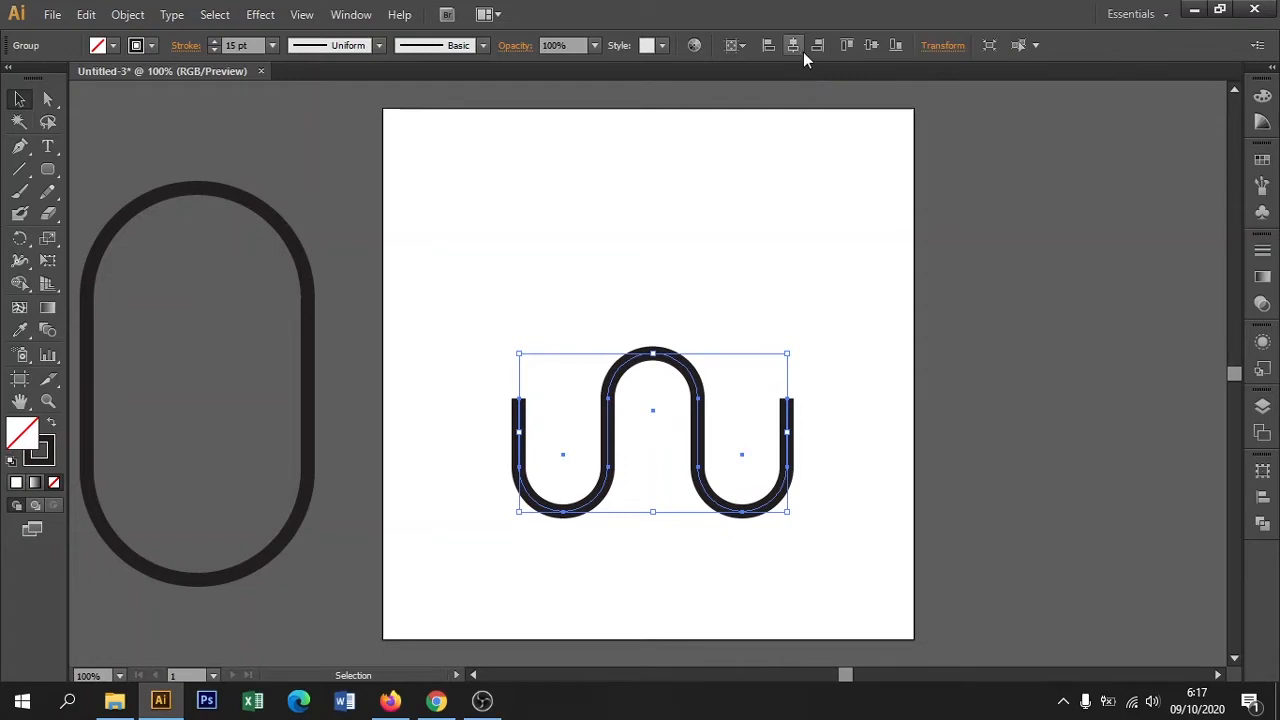
Center the wave group horizontally on the artboard and move it straight down to the artboard's lower part
click(795, 46)
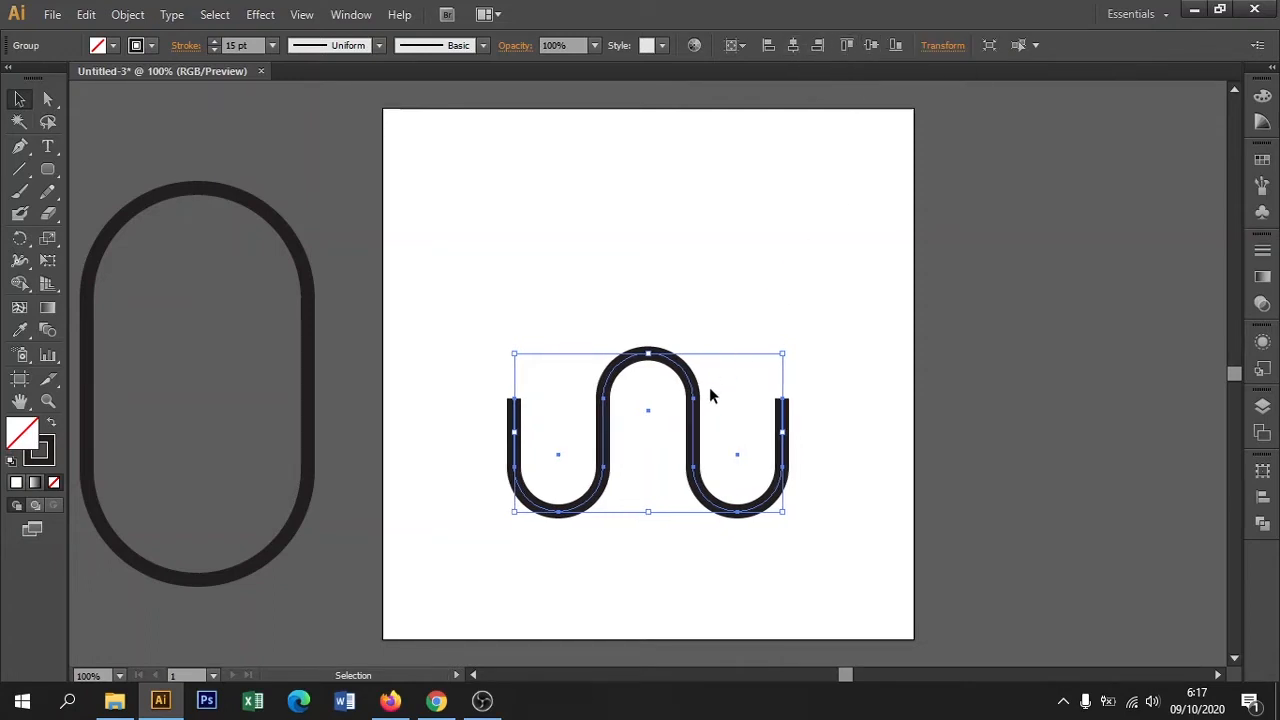
drag(692, 388, 692, 434)
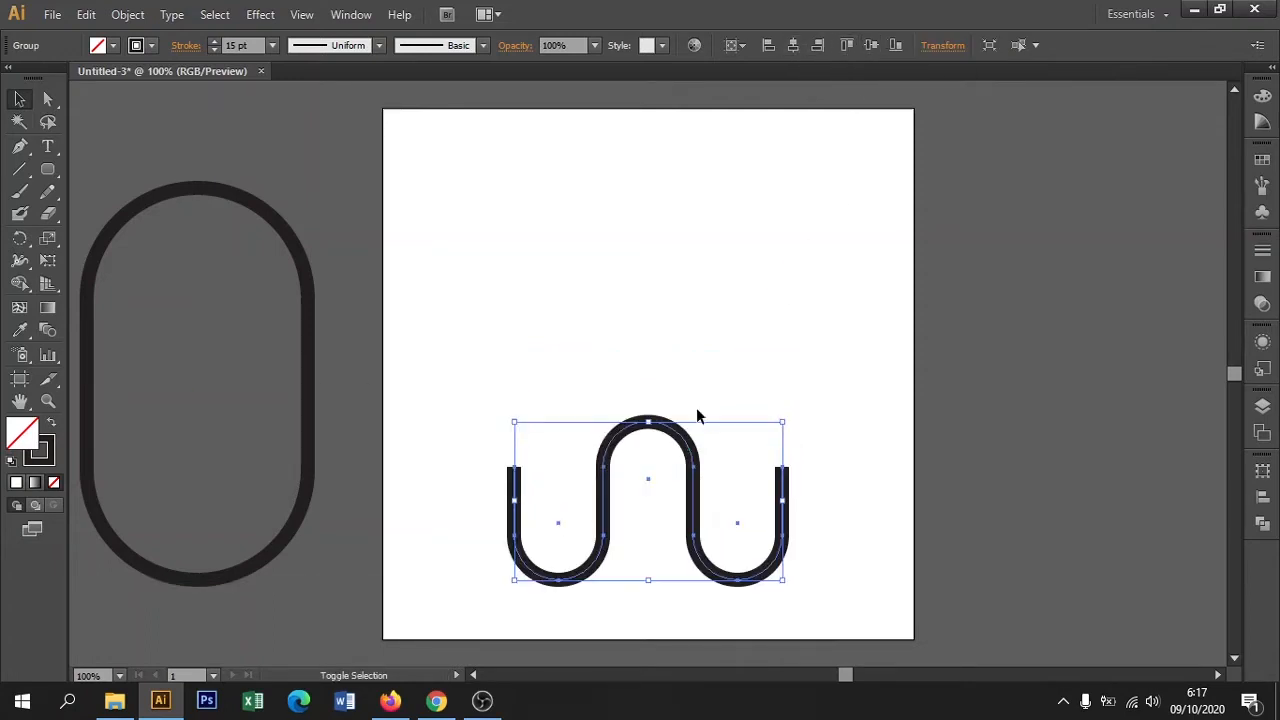
click(622, 378)
Place a copy of the off-artboard capsule over the wave and enlarge it to match the wave's width
drag(320, 400, 782, 387)
key(space)
drag(808, 448, 839, 345)
Delete the bottom arc of the large capsule, leaving an open arch above the leg curves
click(47, 99)
click(510, 513)
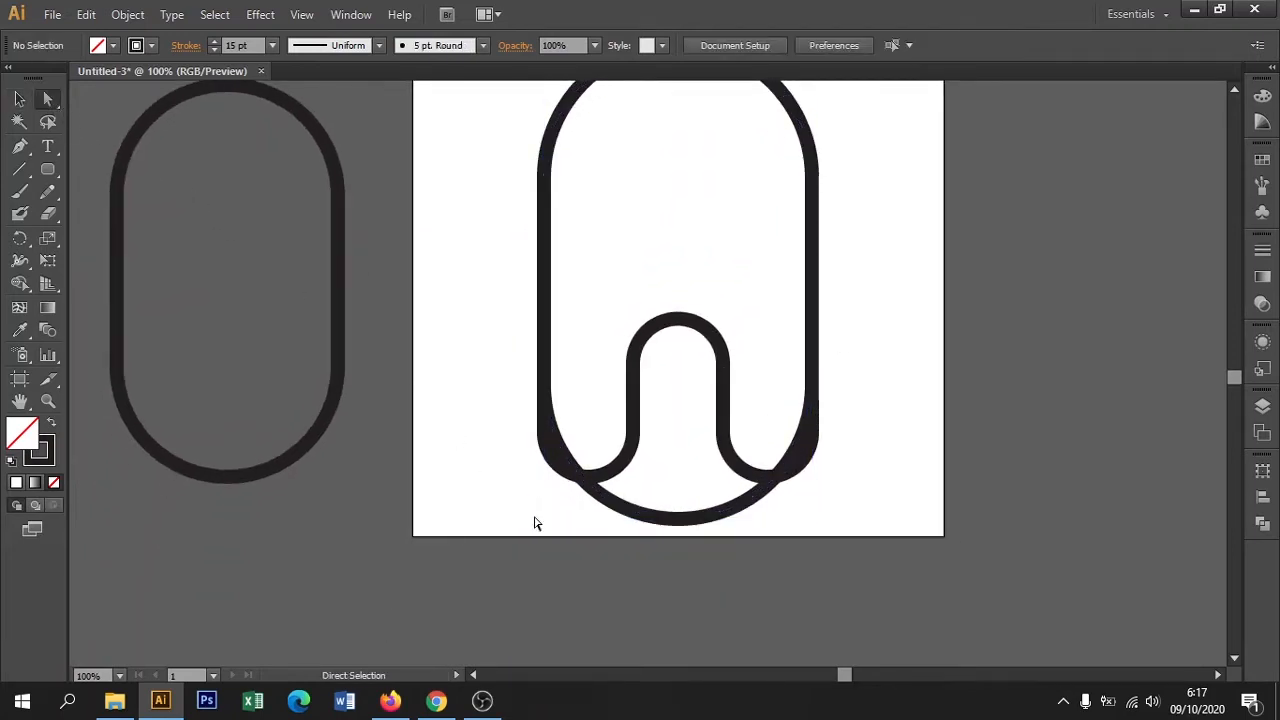
click(724, 512)
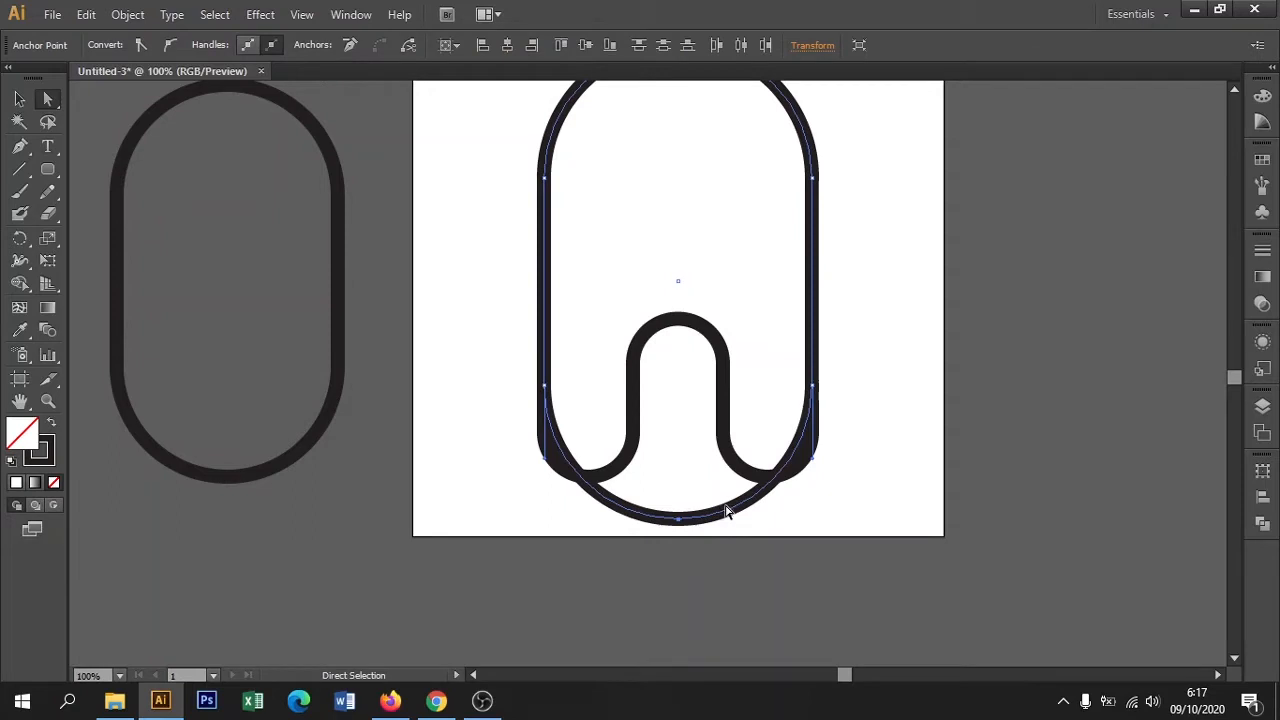
key(Delete)
Move the arch up so its lower ends meet the outer ends of the leg curves
click(22, 104)
drag(411, 146, 374, 264)
drag(448, 219, 852, 527)
click(798, 289)
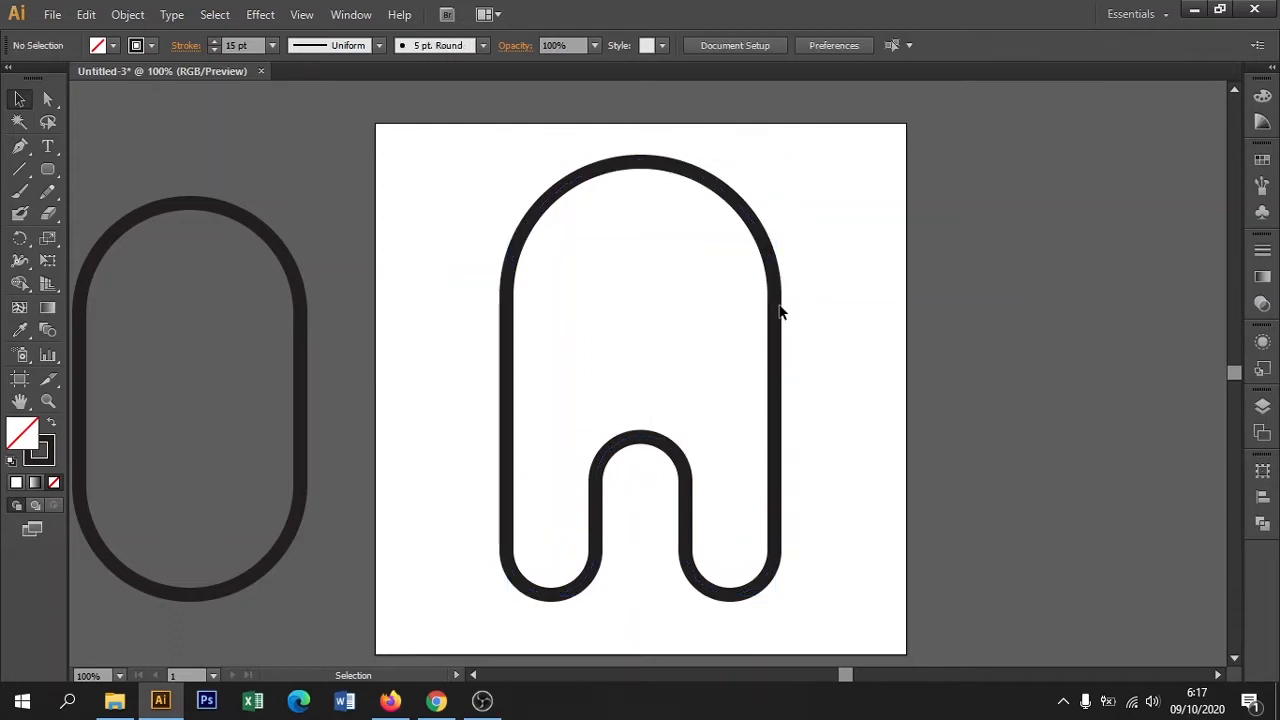
drag(782, 311, 466, 524)
Combine the arch and leg curves into one body outline and center it vertically on the artboard
key(a)
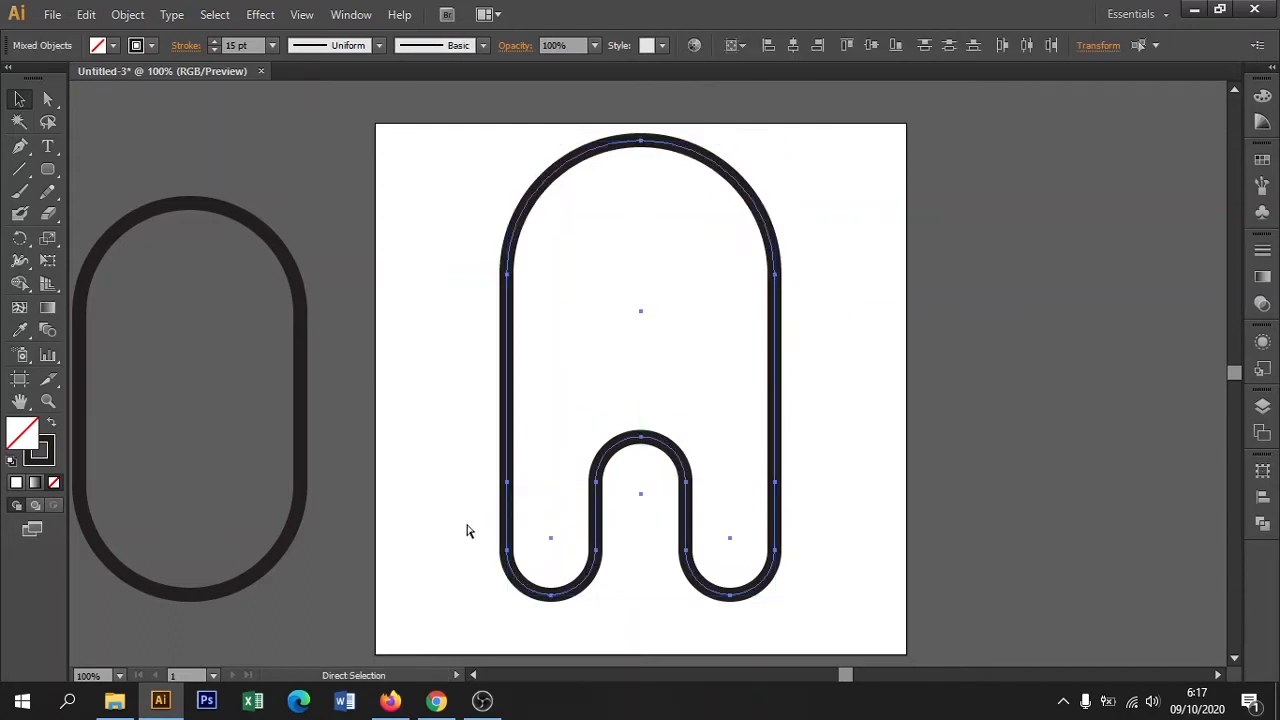
key(v)
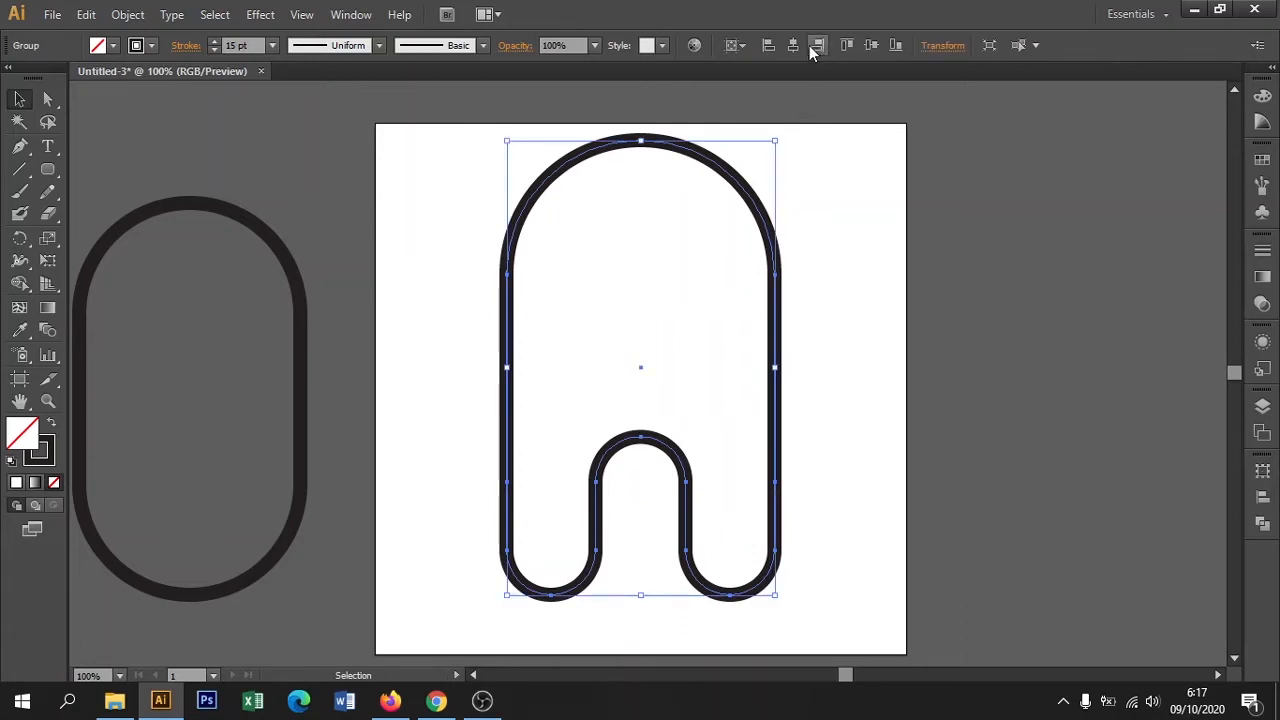
click(869, 46)
click(834, 285)
Fill the body outline with dark red #991727
key(space)
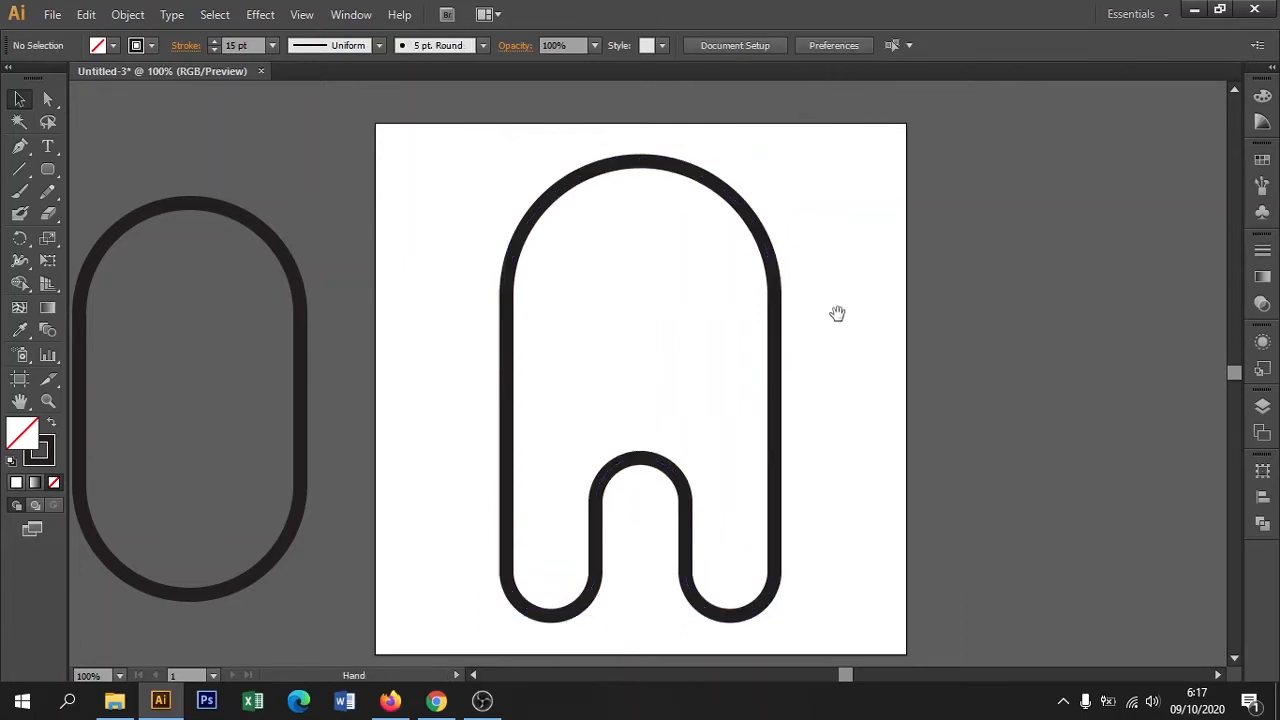
drag(837, 314, 778, 320)
drag(712, 387, 677, 405)
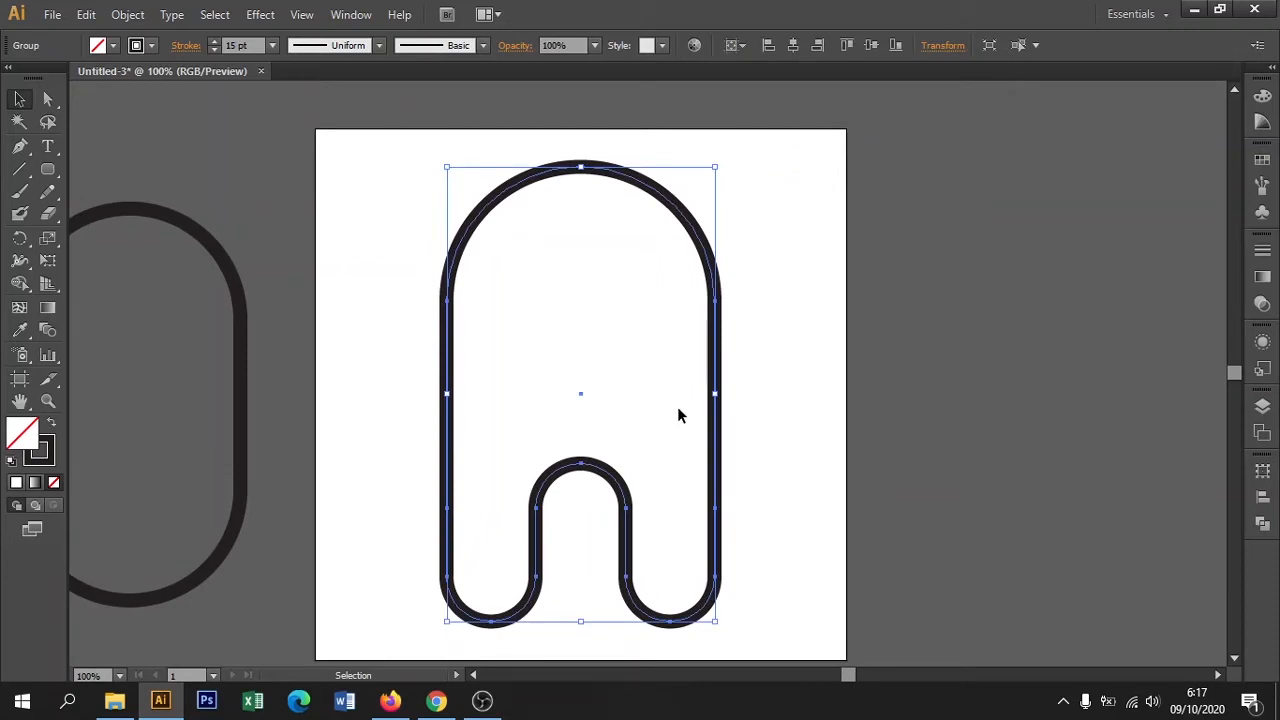
click(1262, 160)
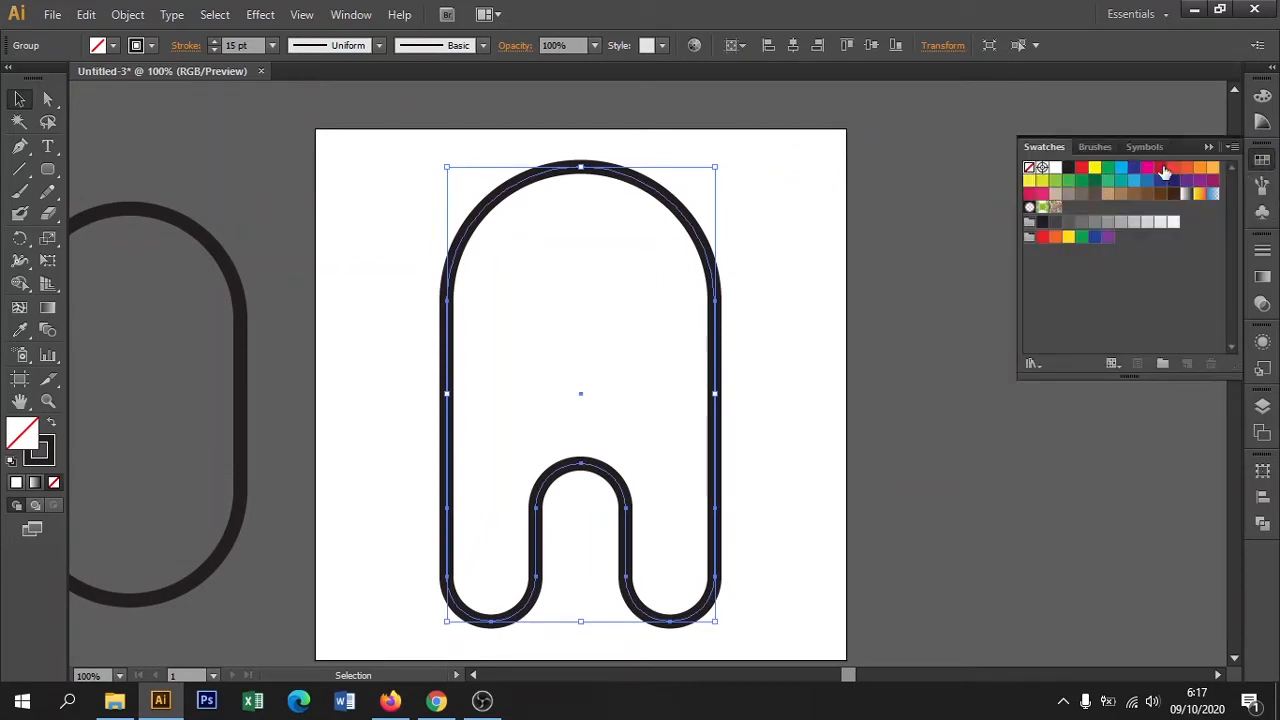
click(1163, 170)
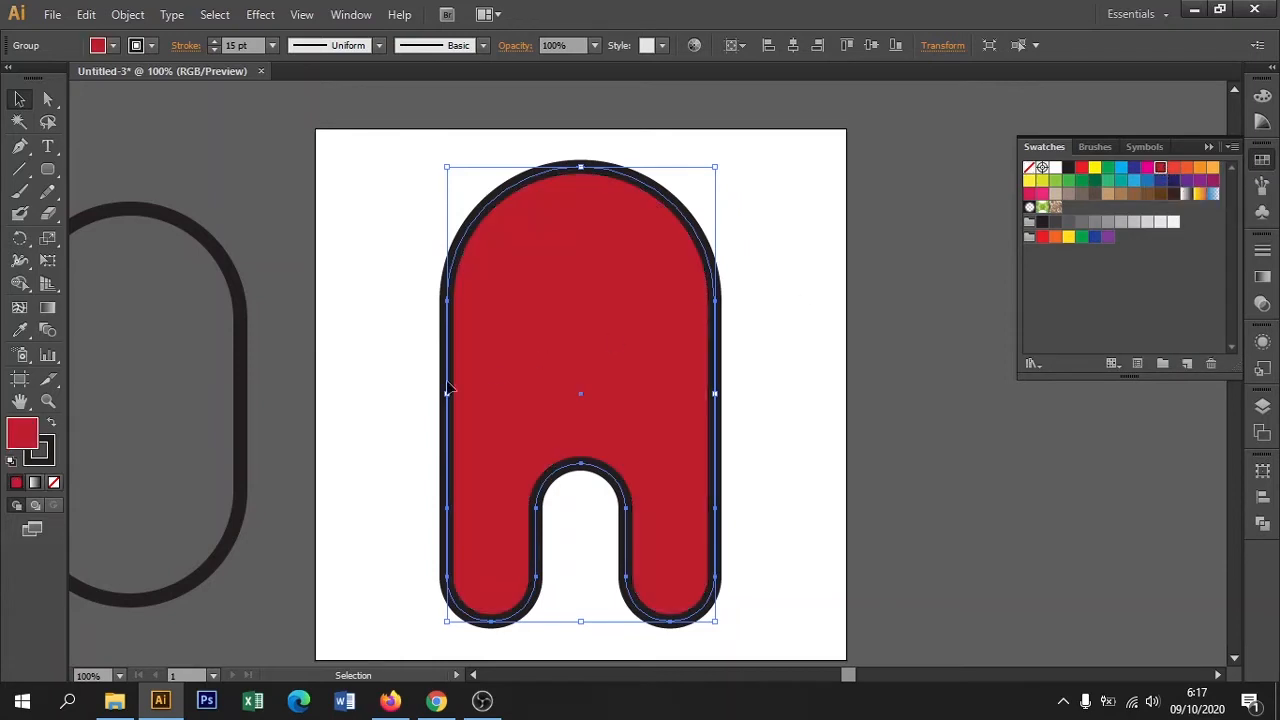
double_click(25, 436)
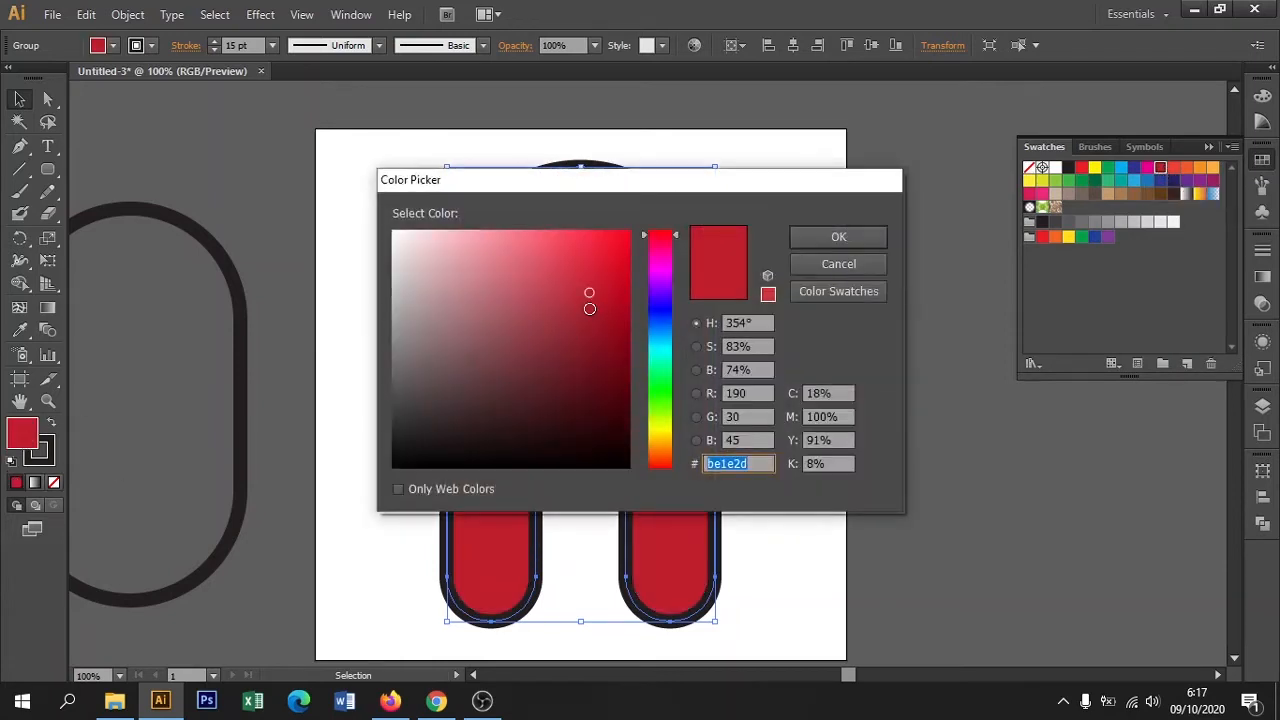
drag(591, 296, 594, 325)
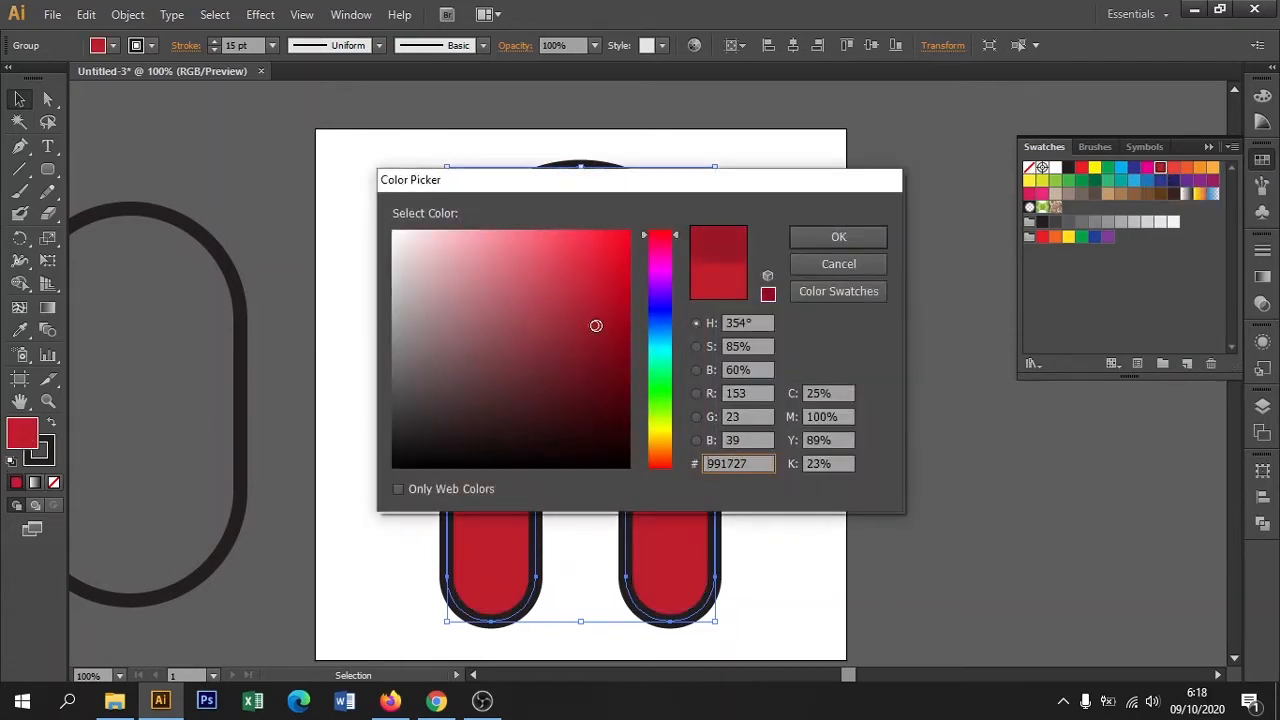
click(853, 245)
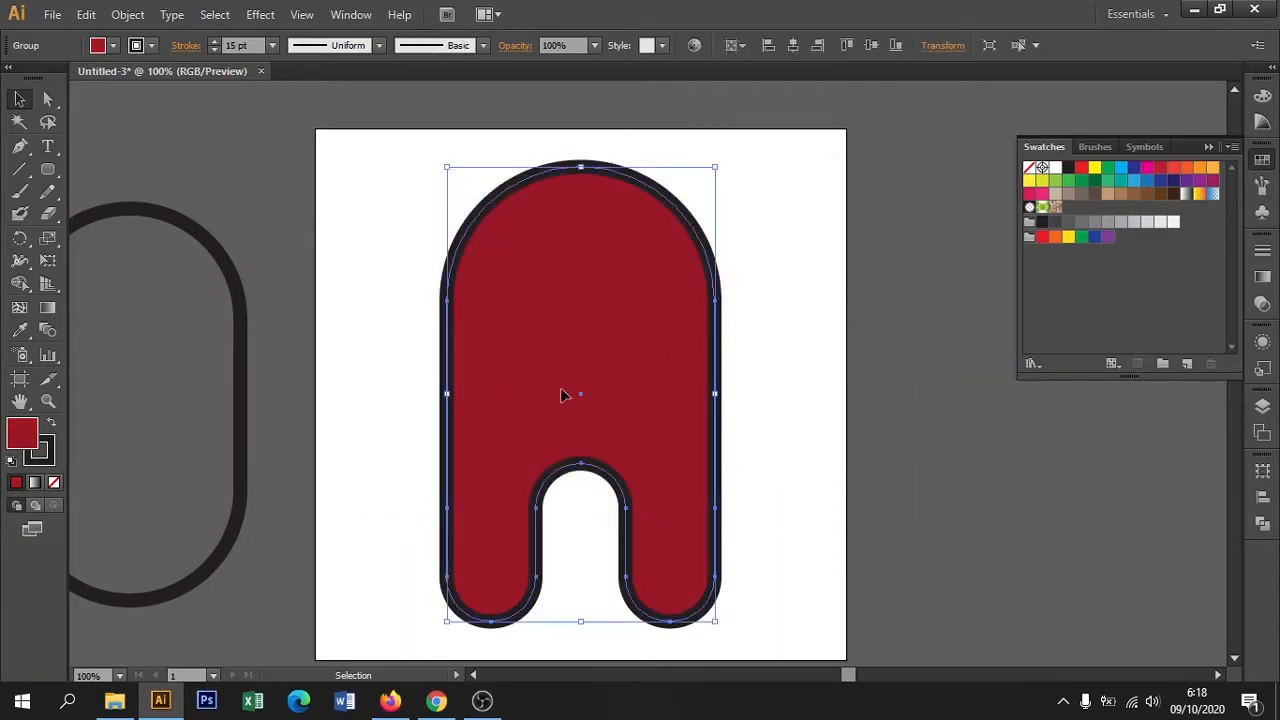
Duplicate the body to the right of the original and give the copy a bright red #ed1c24 fill with no stroke
drag(547, 400, 854, 400)
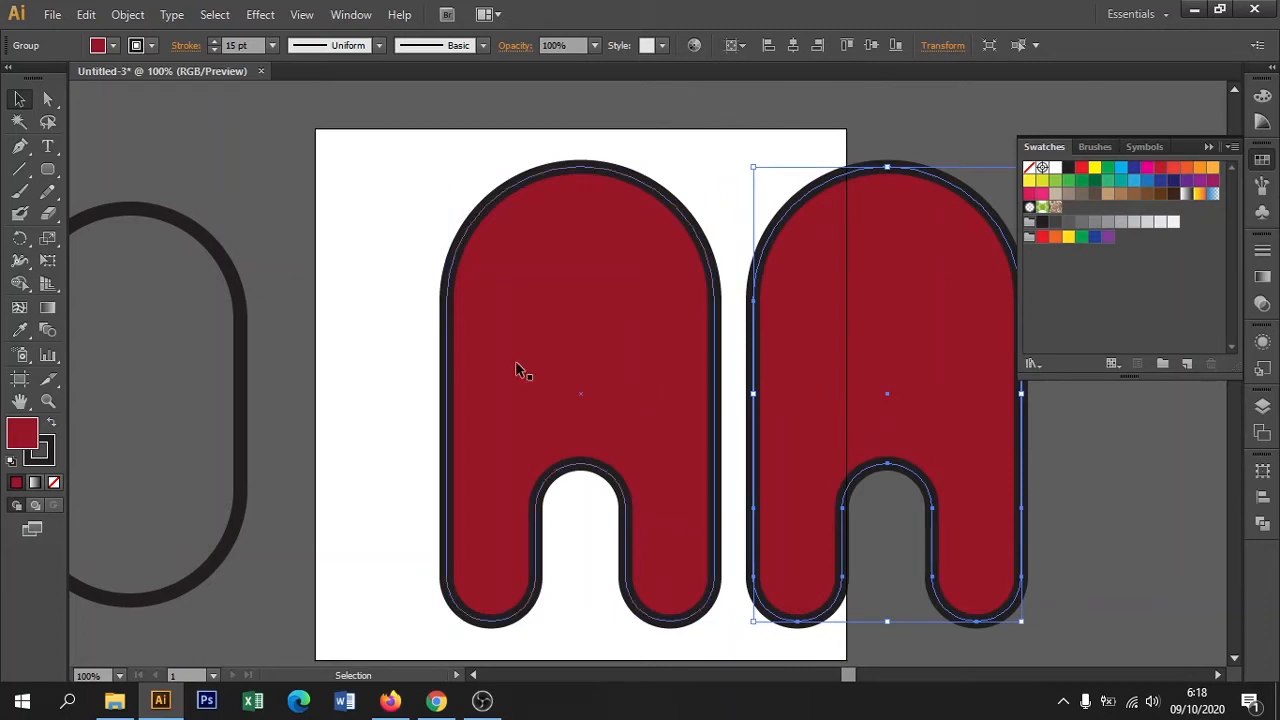
click(1082, 168)
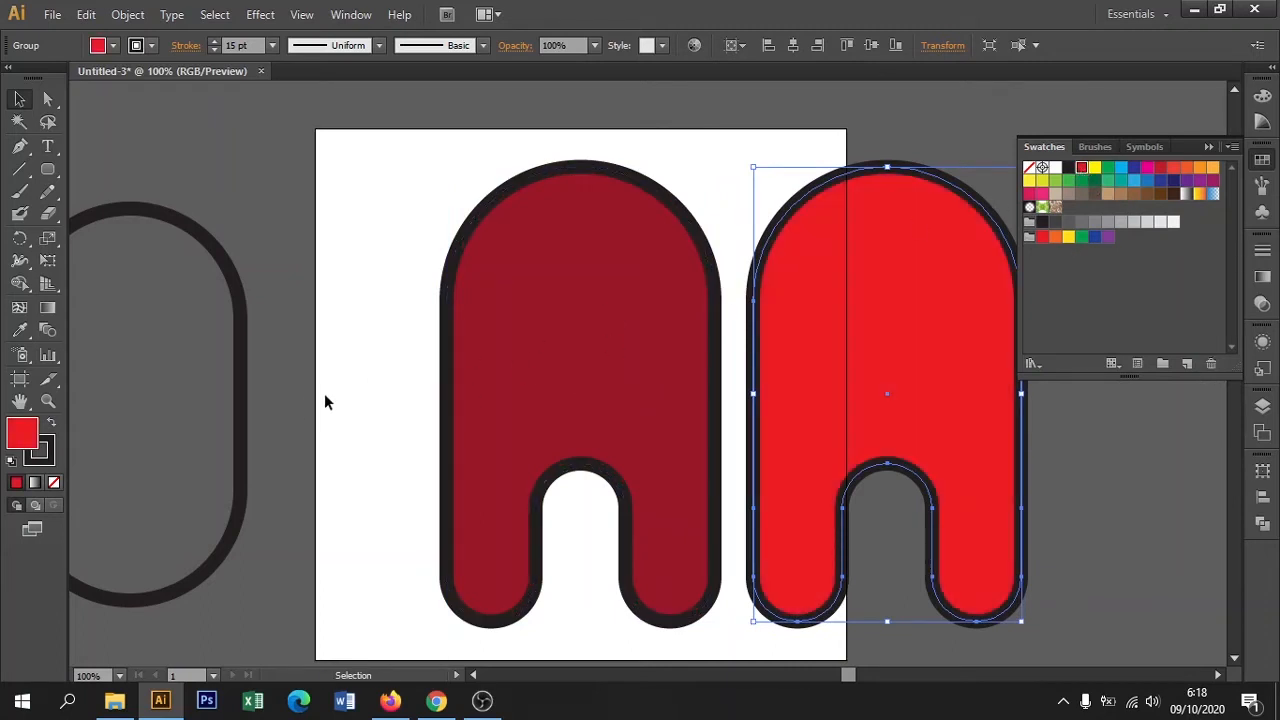
click(46, 464)
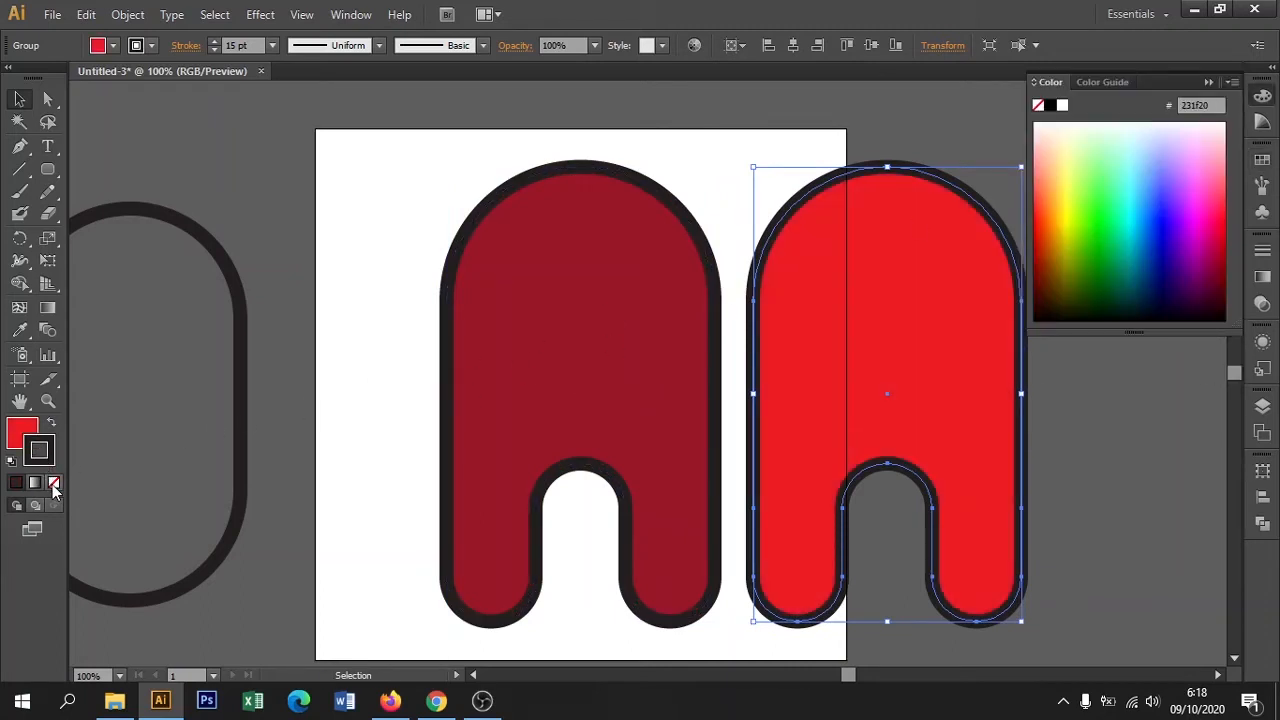
click(54, 484)
click(216, 117)
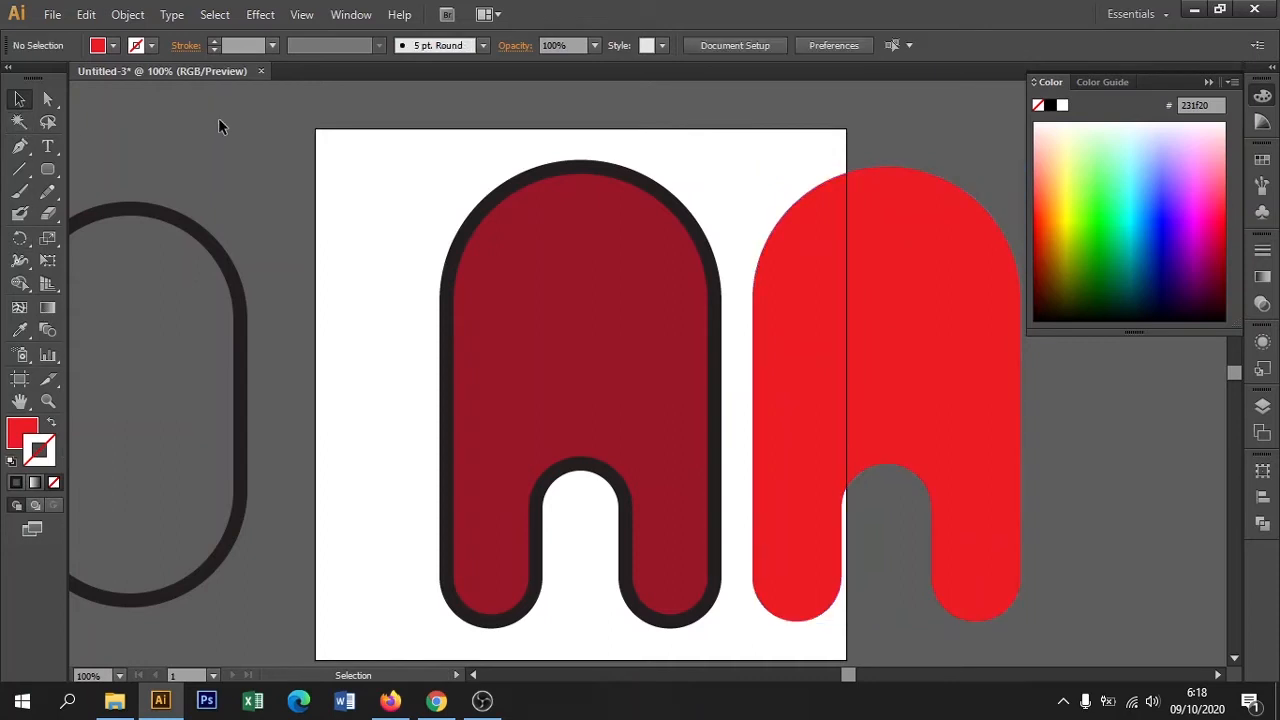
Cut the bright red copy and paste it in place inside the dark red body using Draw Inside mode
click(811, 245)
click(27, 430)
click(337, 361)
click(766, 358)
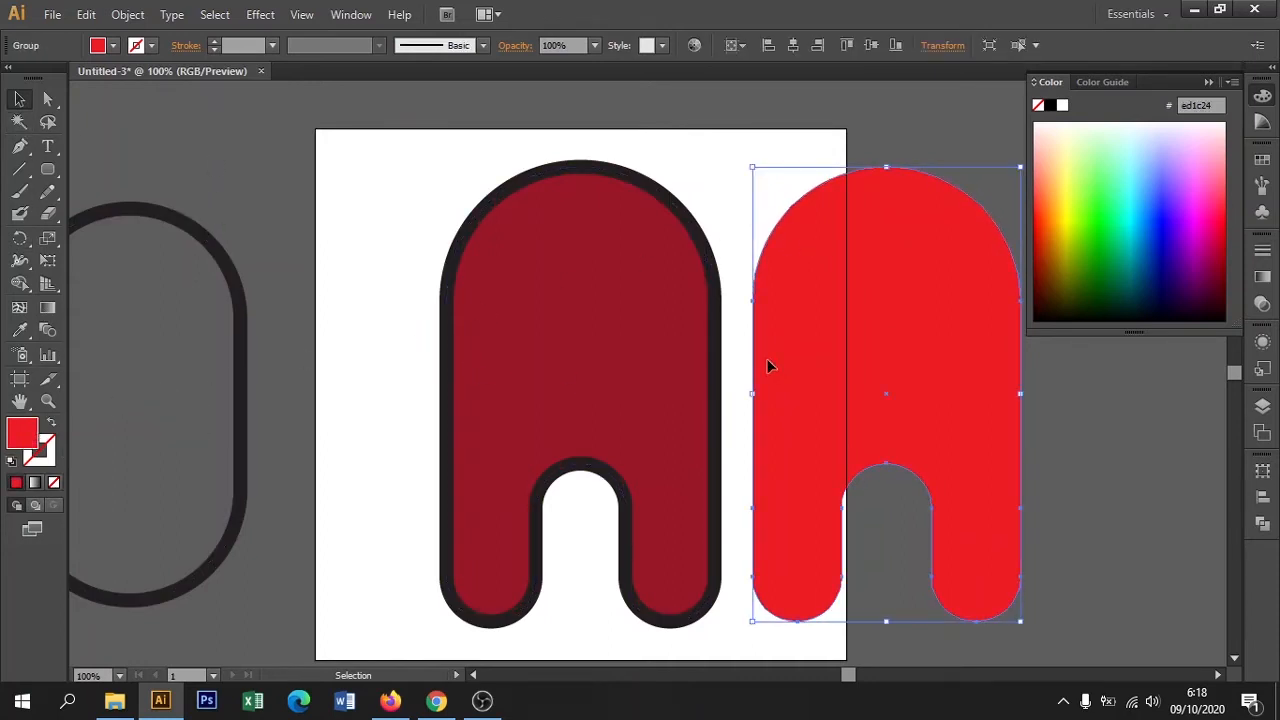
click(1206, 84)
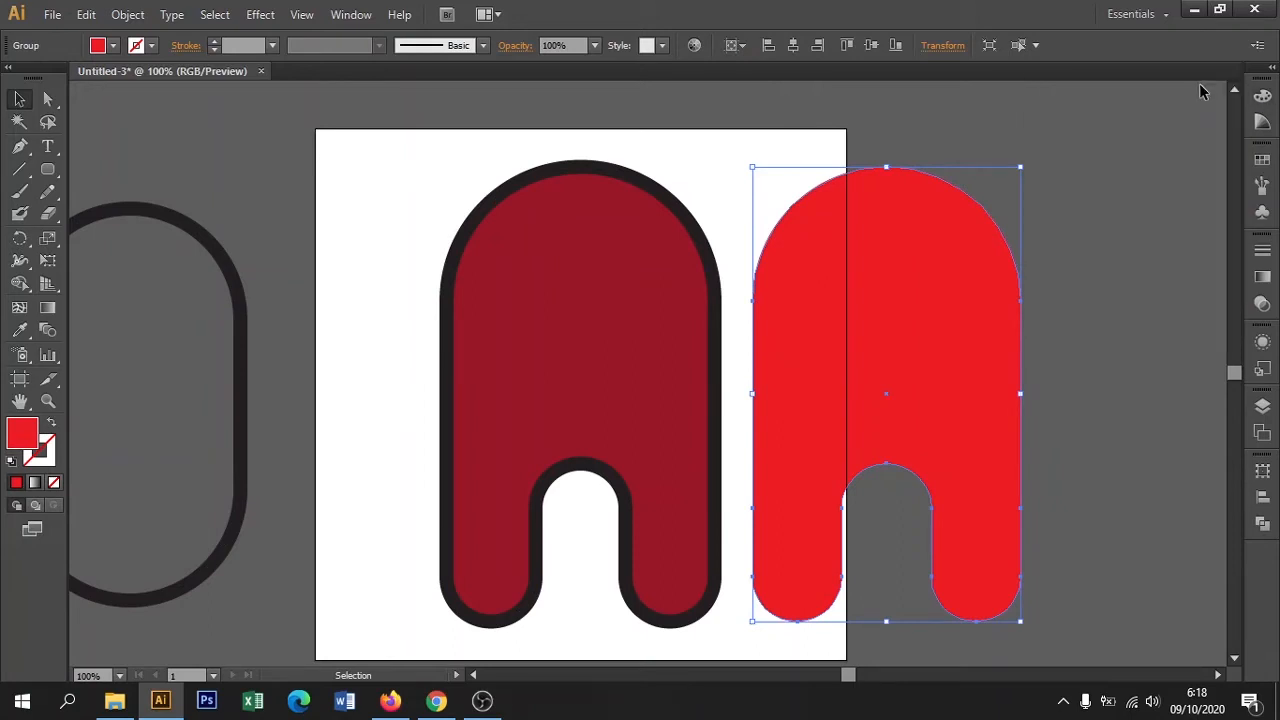
key(ctrl+x)
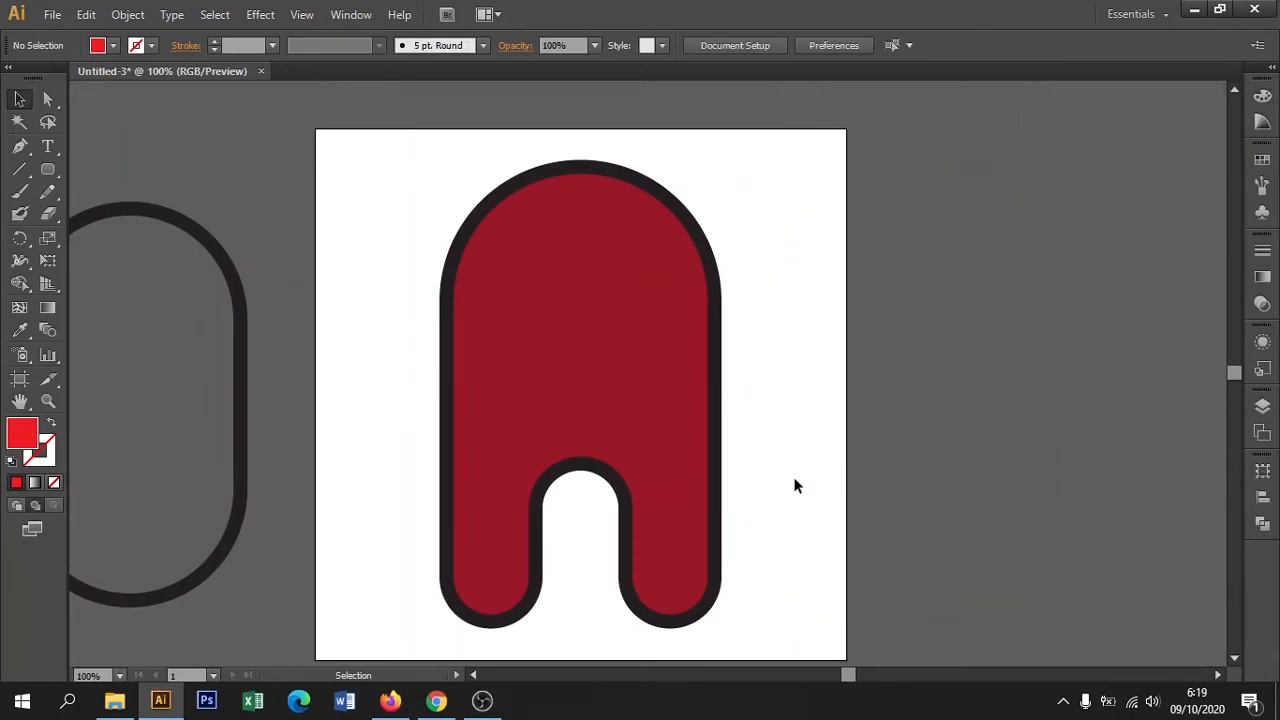
click(649, 485)
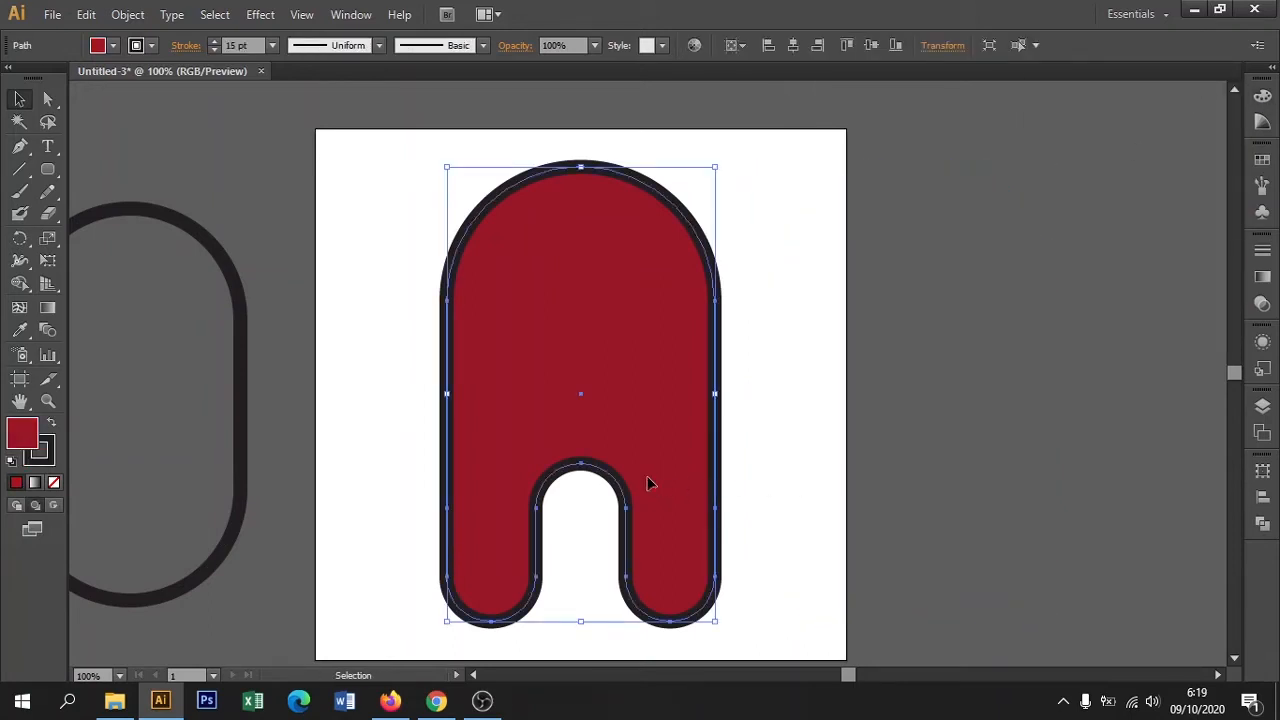
click(54, 505)
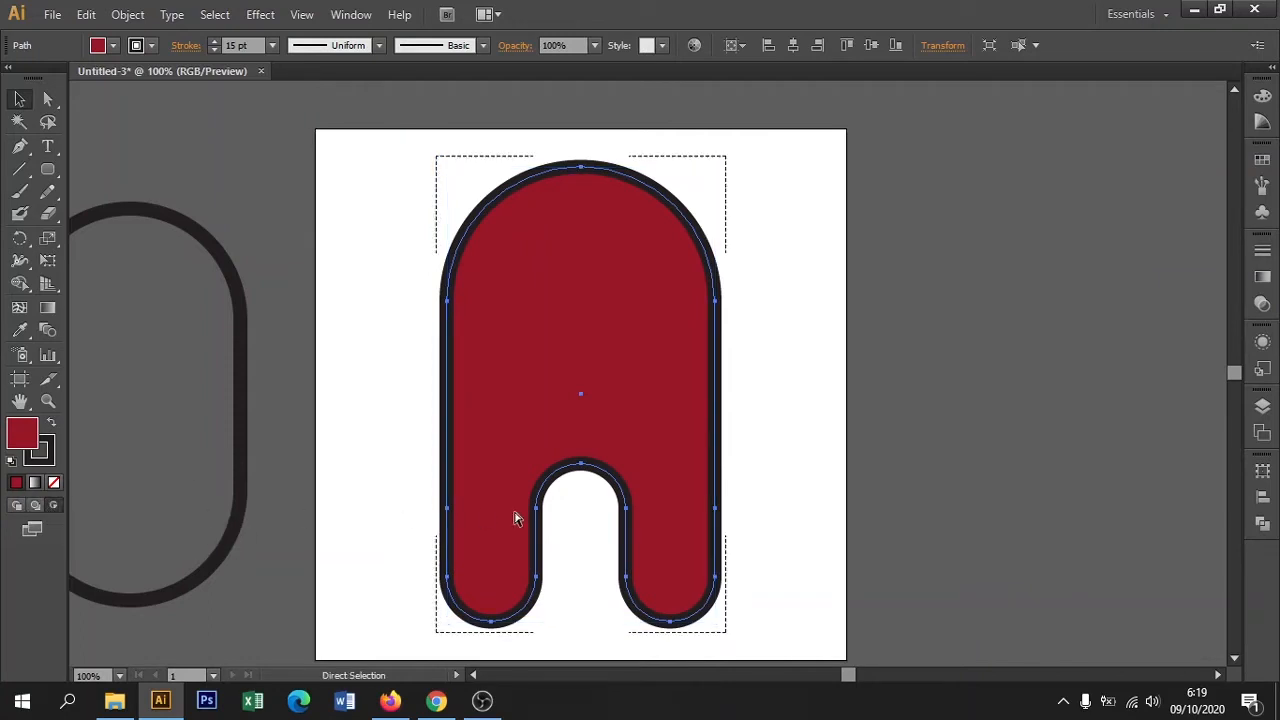
key(ctrl+f)
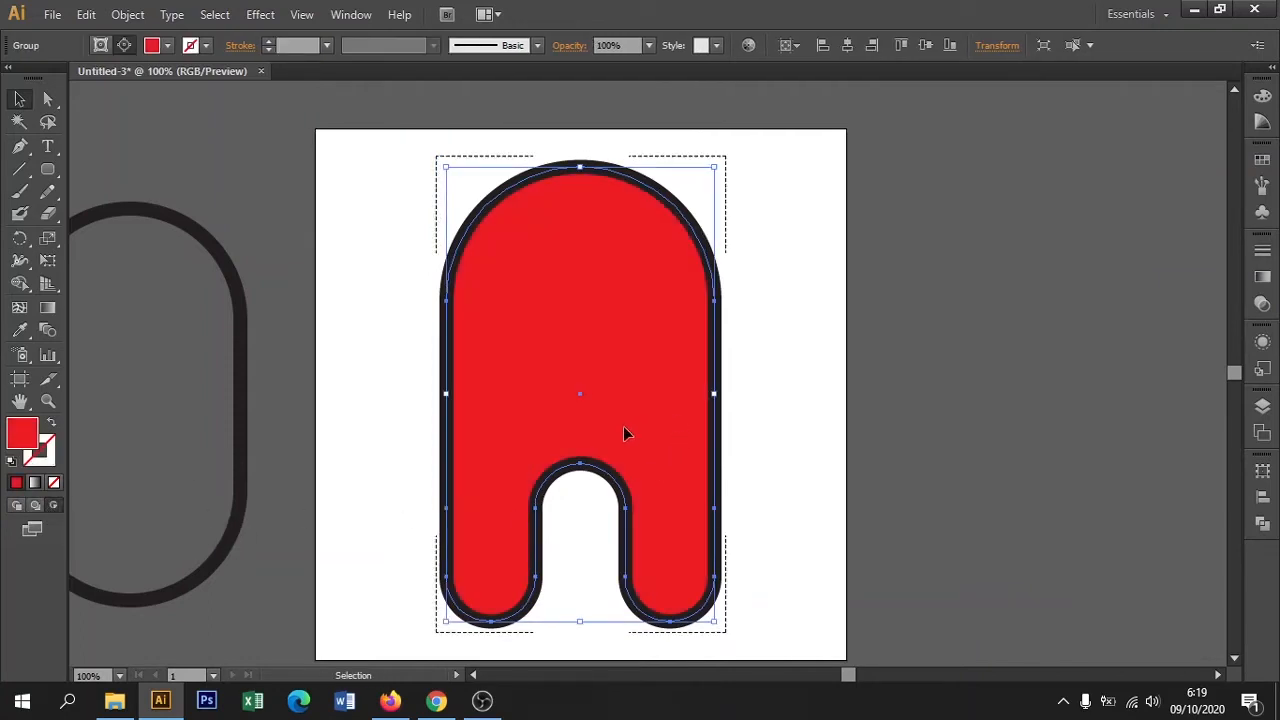
Shift the bright red shape slightly right and up within the body, leaving dark red shading along the left edges
drag(627, 425, 641, 428)
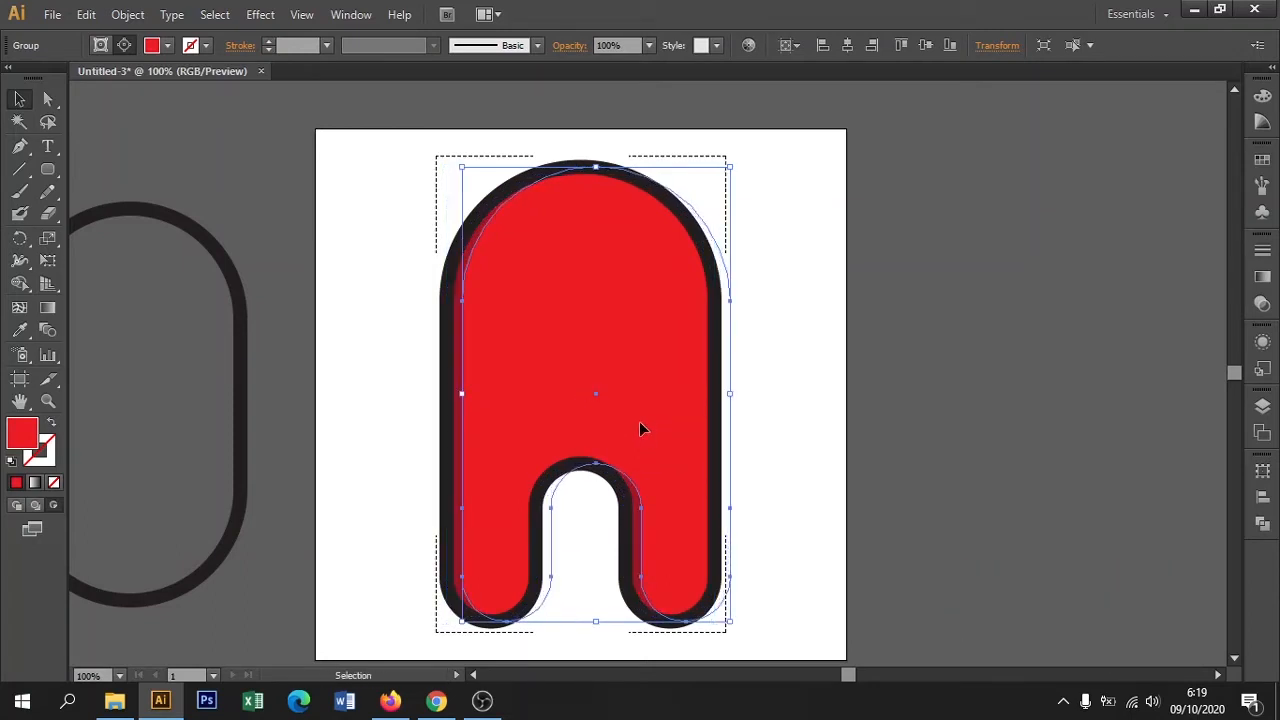
key(Up)
key(Up)
key(Up)
key(Up)
key(Up)
key(Up)
key(Up)
key(Up)
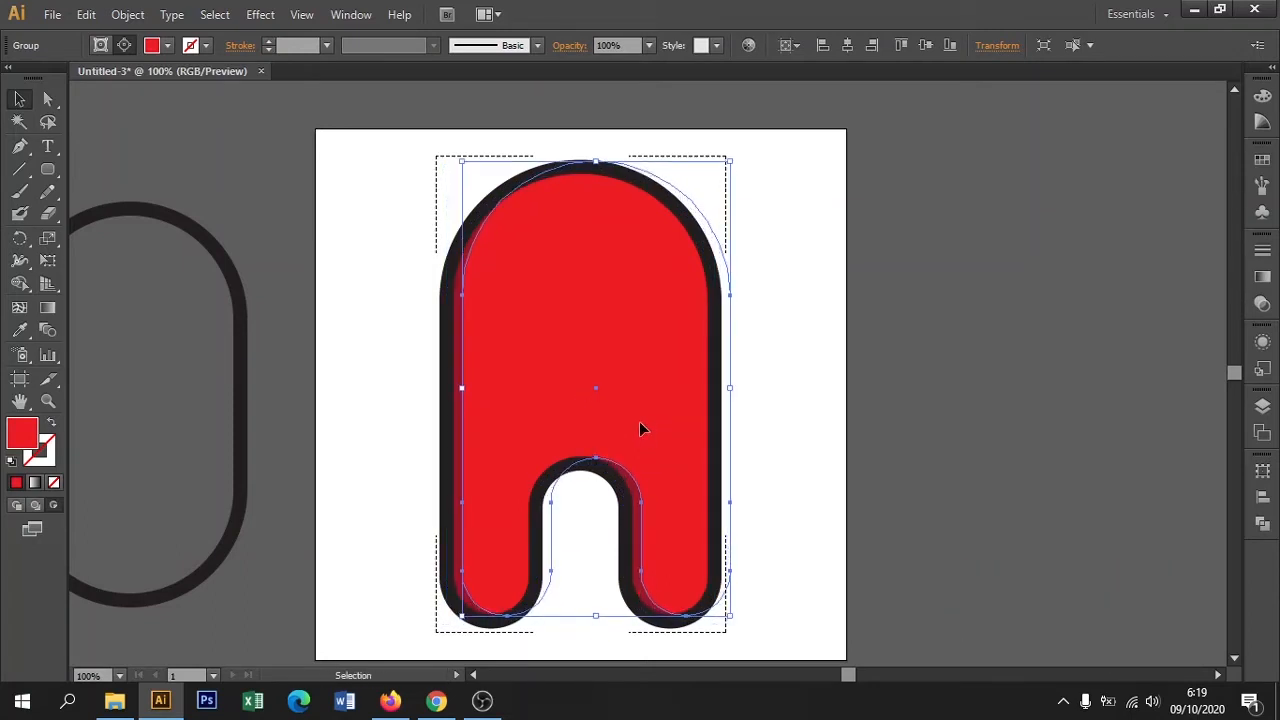
key(Up)
key(Right)
key(Right)
key(Right)
key(Right)
key(Up)
key(Up)
key(Down)
key(Down)
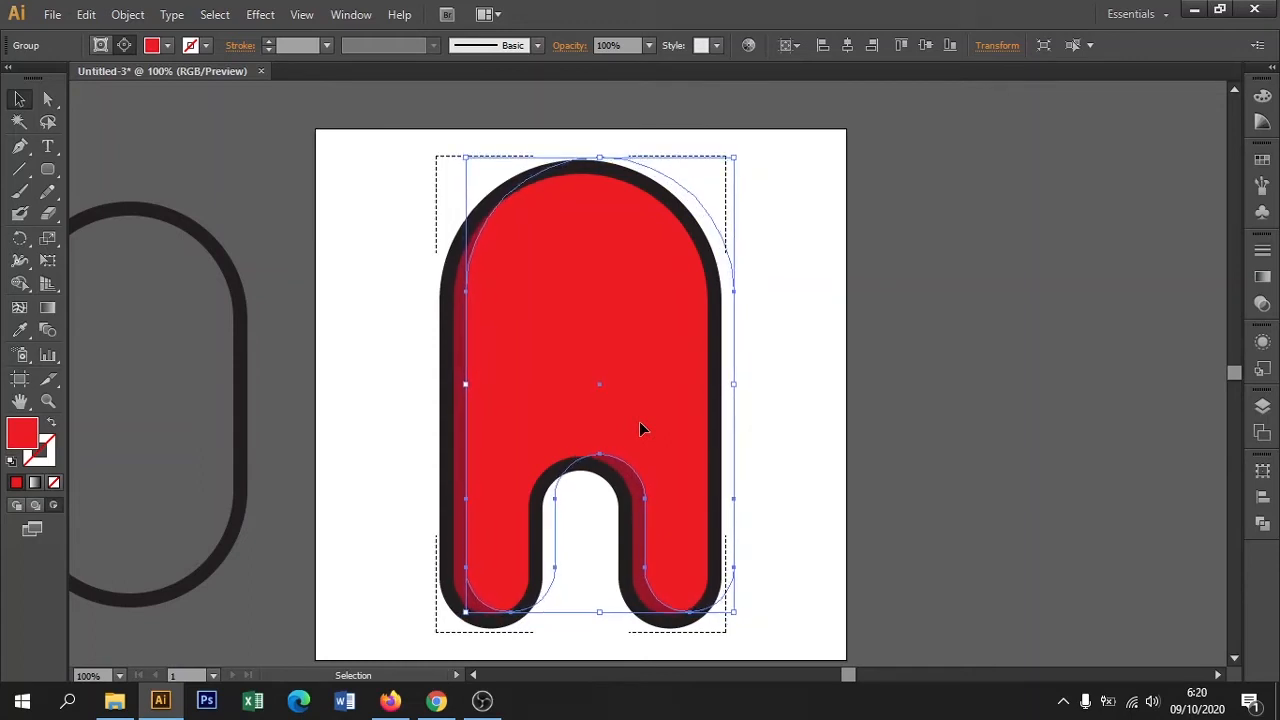
click(788, 320)
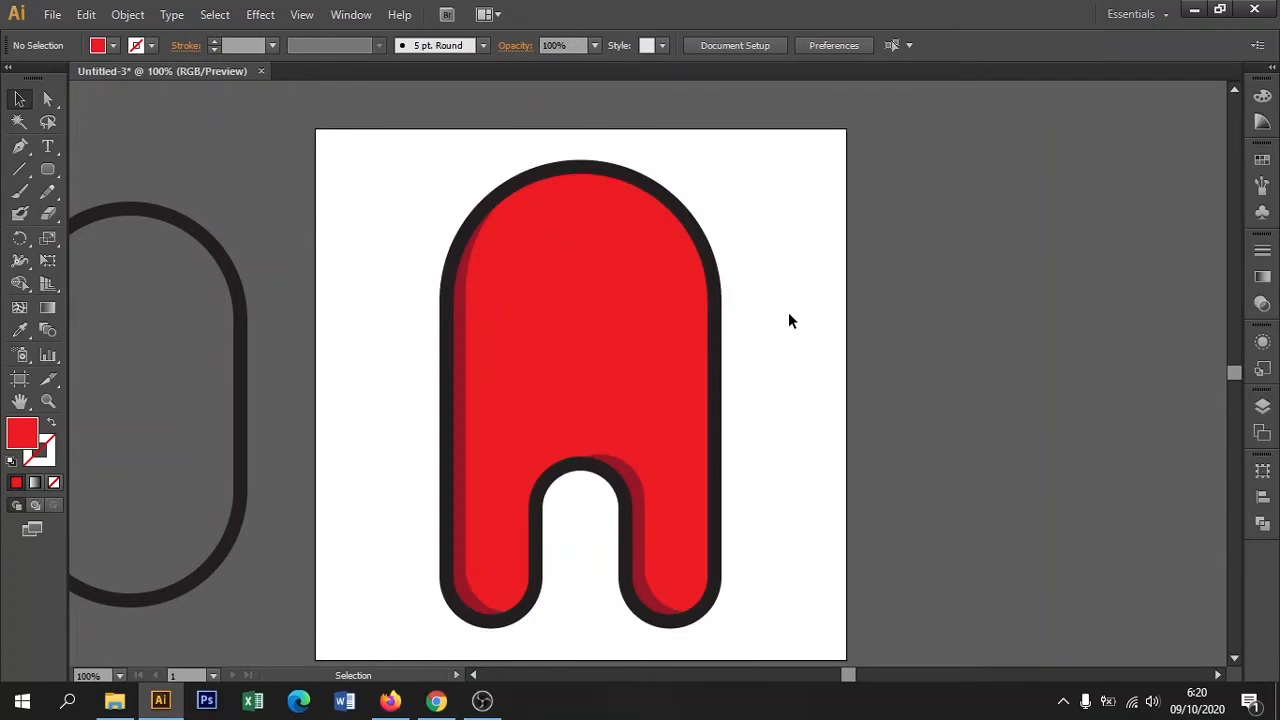
Duplicate the spare capsule outline, rotate the copy horizontal, shrink it over the upper right of the body and bring it to the front
drag(786, 371, 803, 373)
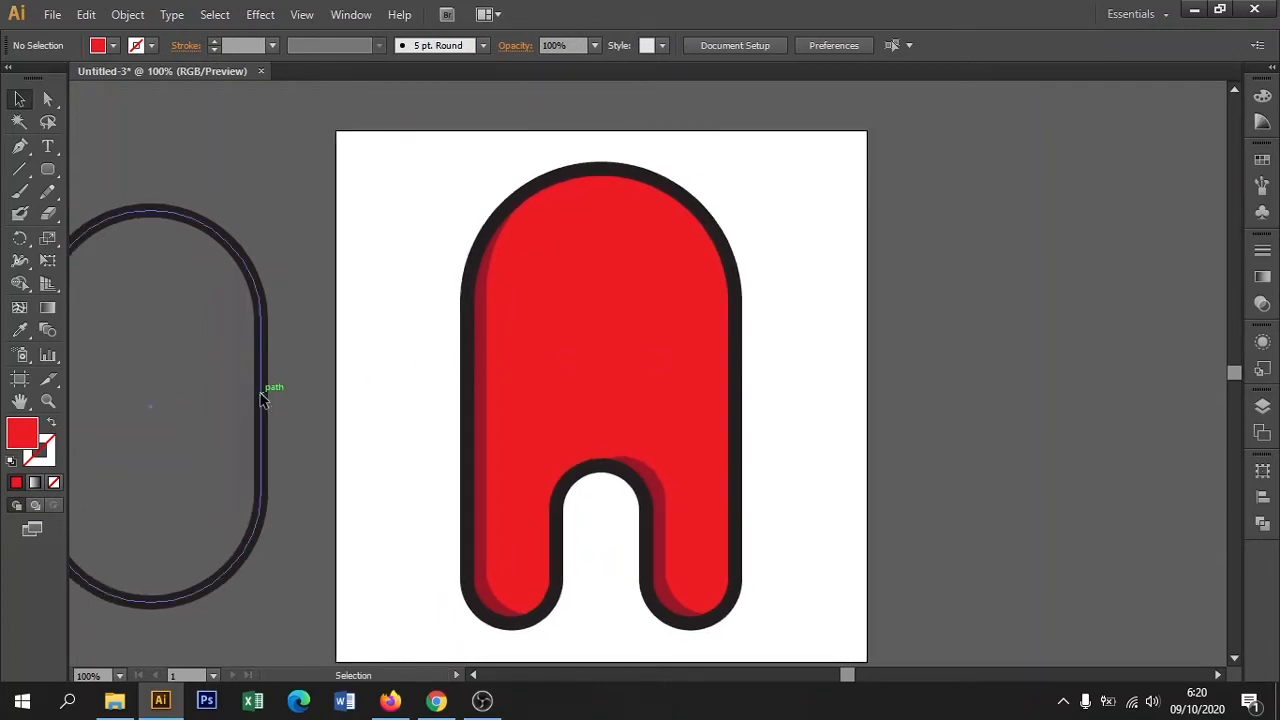
drag(262, 398, 456, 398)
drag(471, 209, 518, 525)
drag(436, 509, 775, 420)
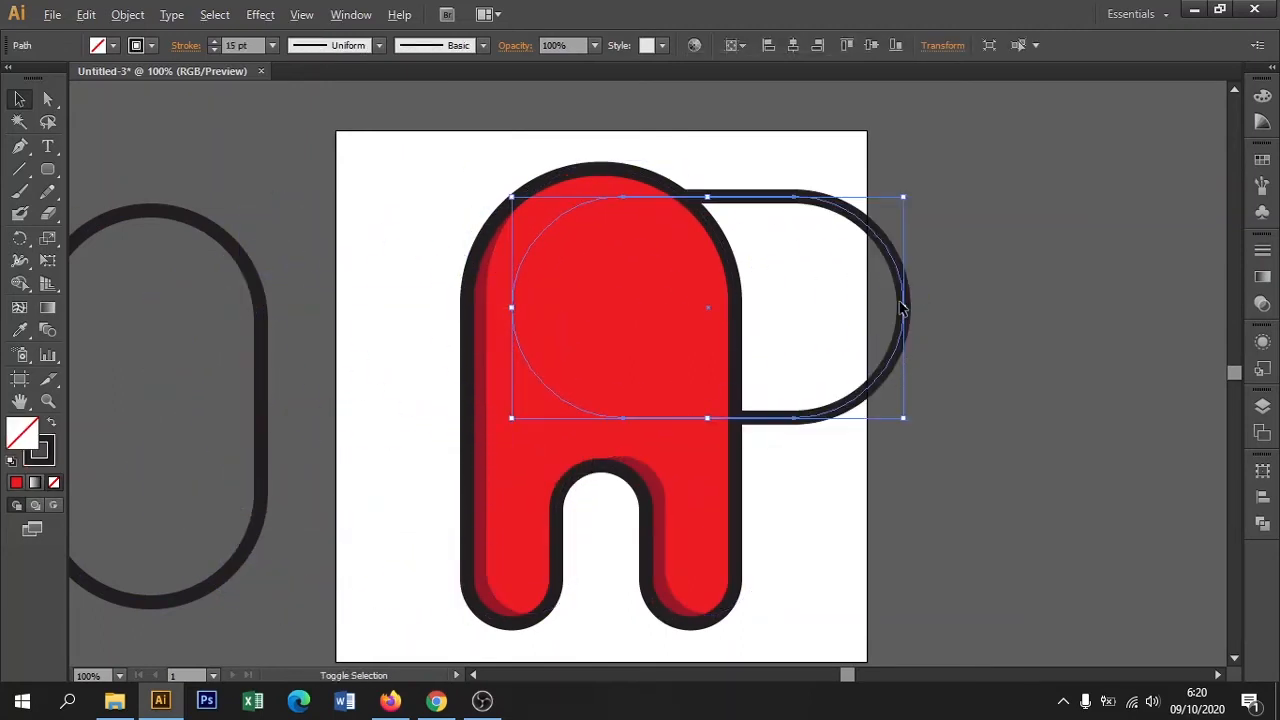
drag(903, 307, 823, 307)
key(ctrl+shift+bracketright)
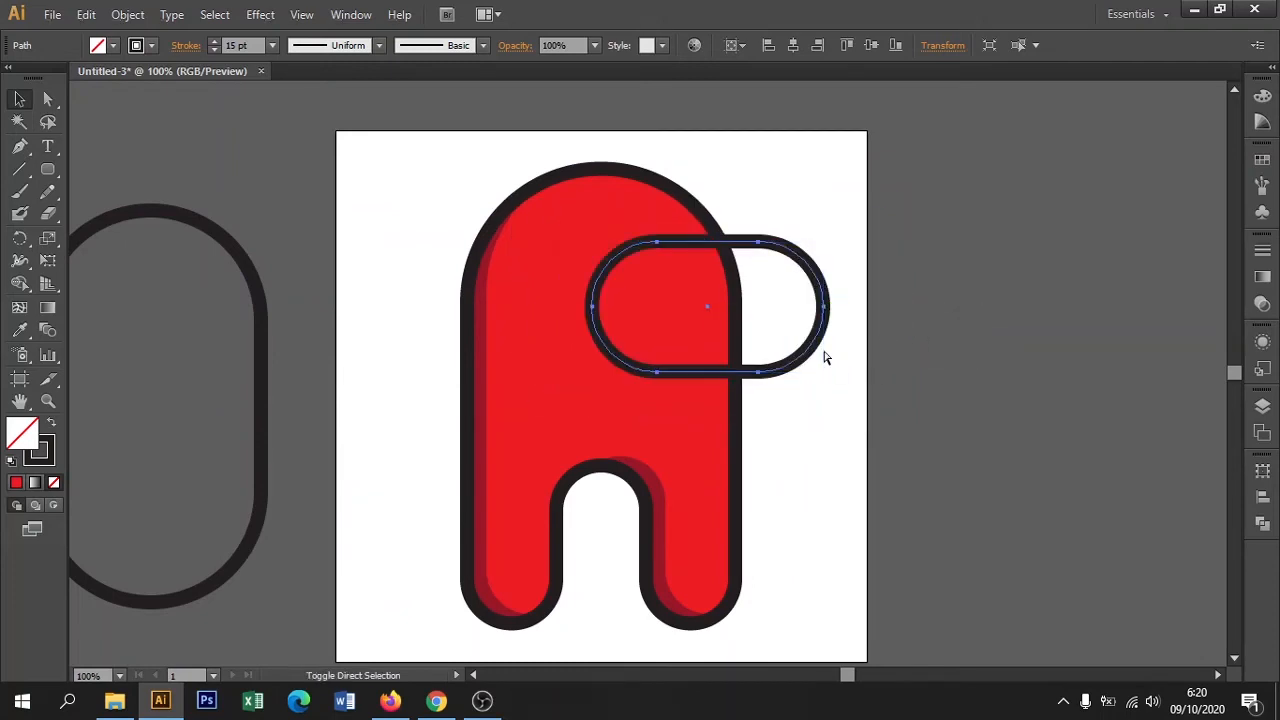
Fill the horizontal capsule with light grey #d1d3d4 and move it left so it sits on the body as a visor
click(1266, 161)
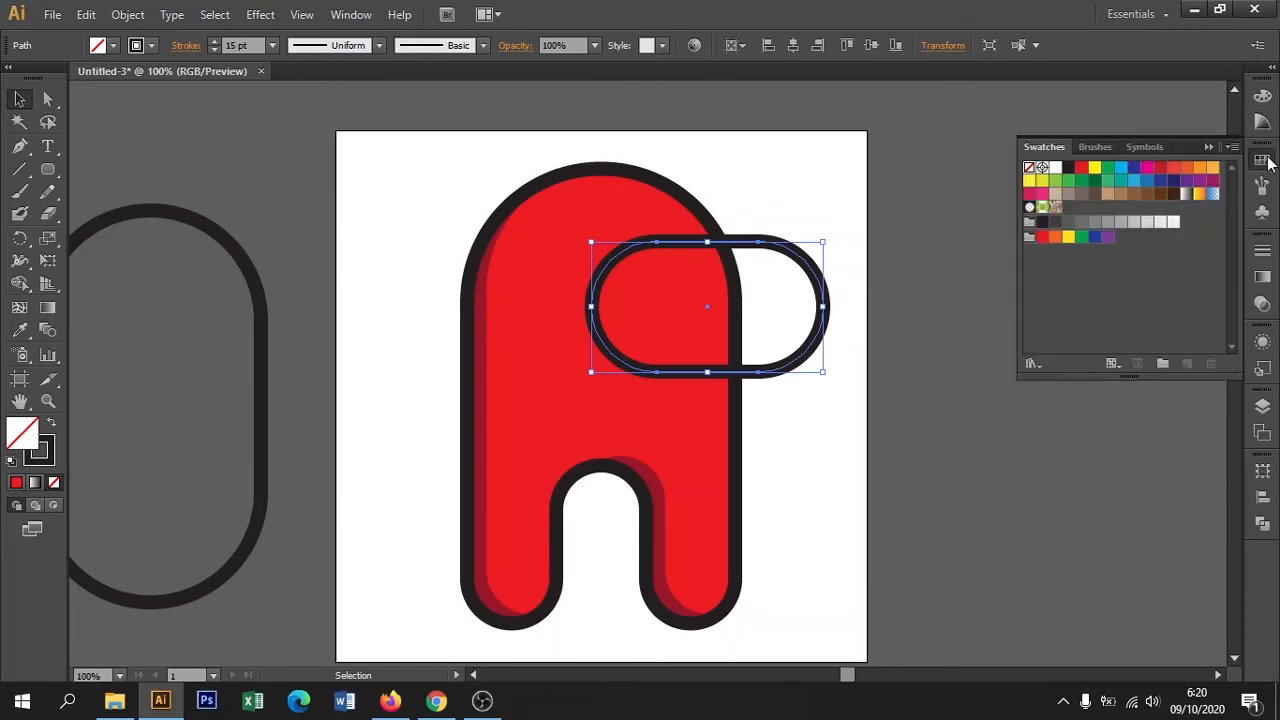
click(1147, 223)
drag(760, 313, 707, 320)
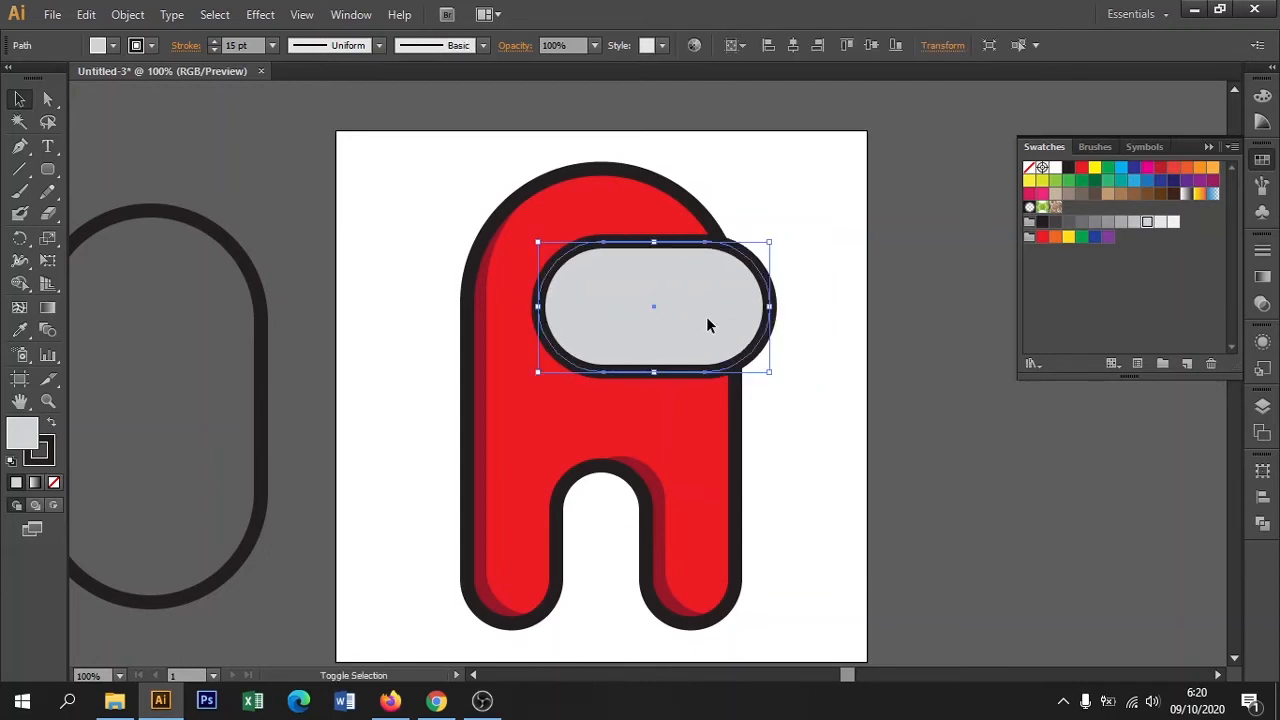
click(841, 355)
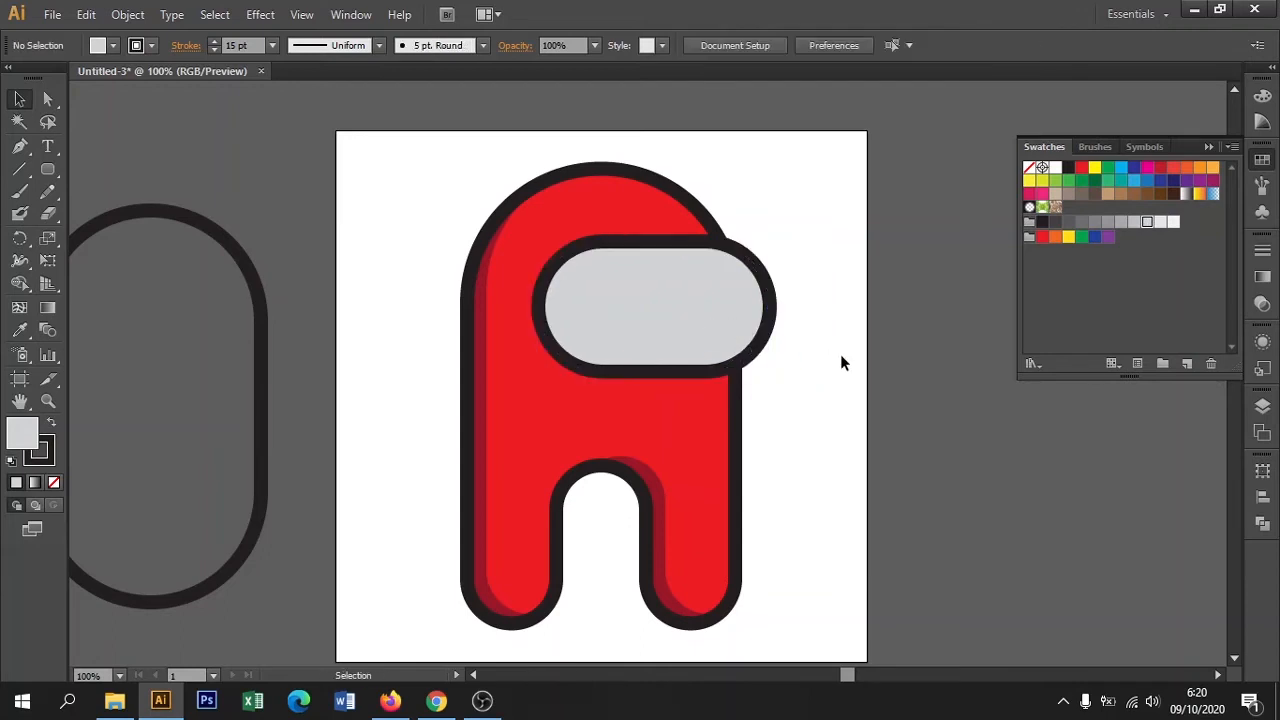
Duplicate the visor to the right of the character and remove the copy's stroke
click(697, 364)
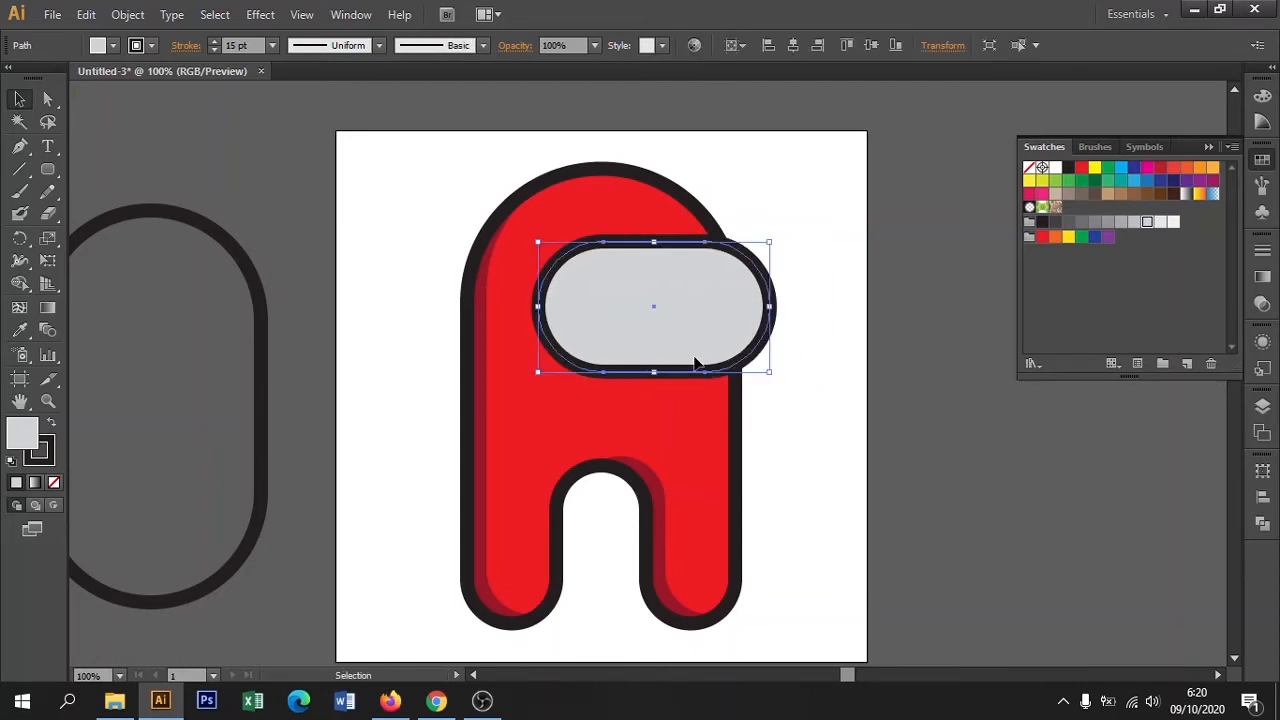
drag(644, 348, 910, 358)
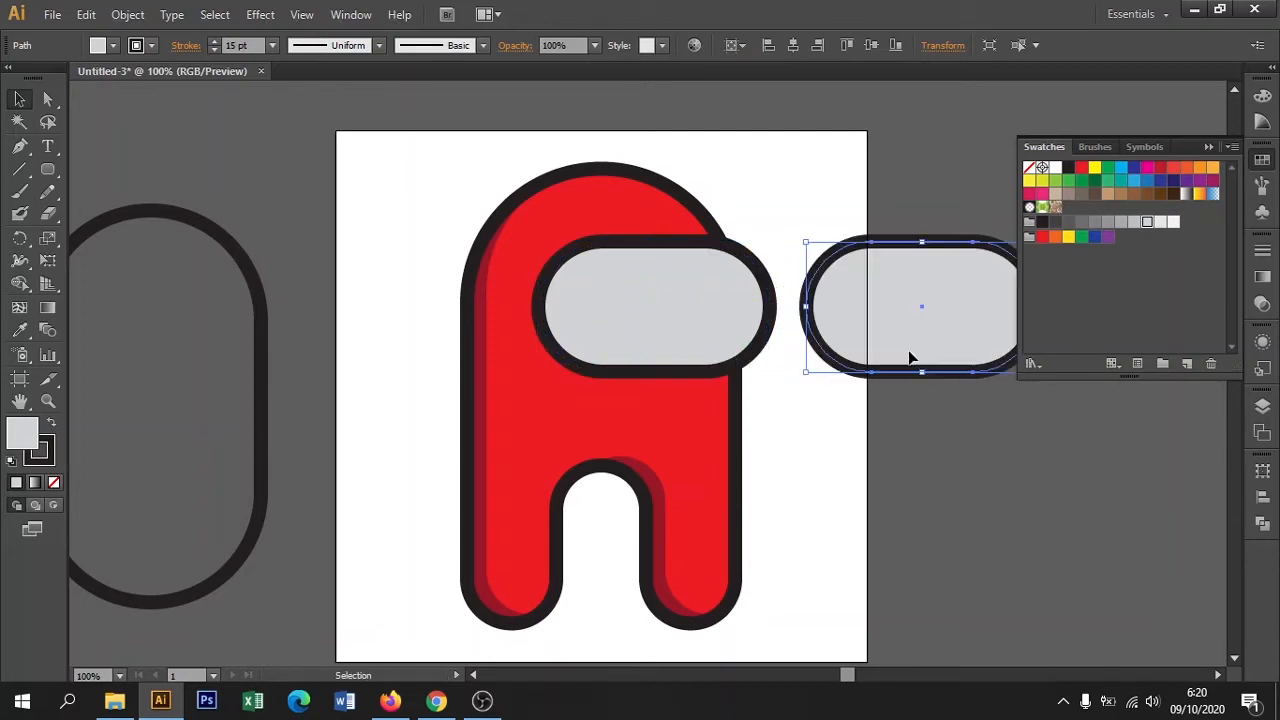
click(45, 457)
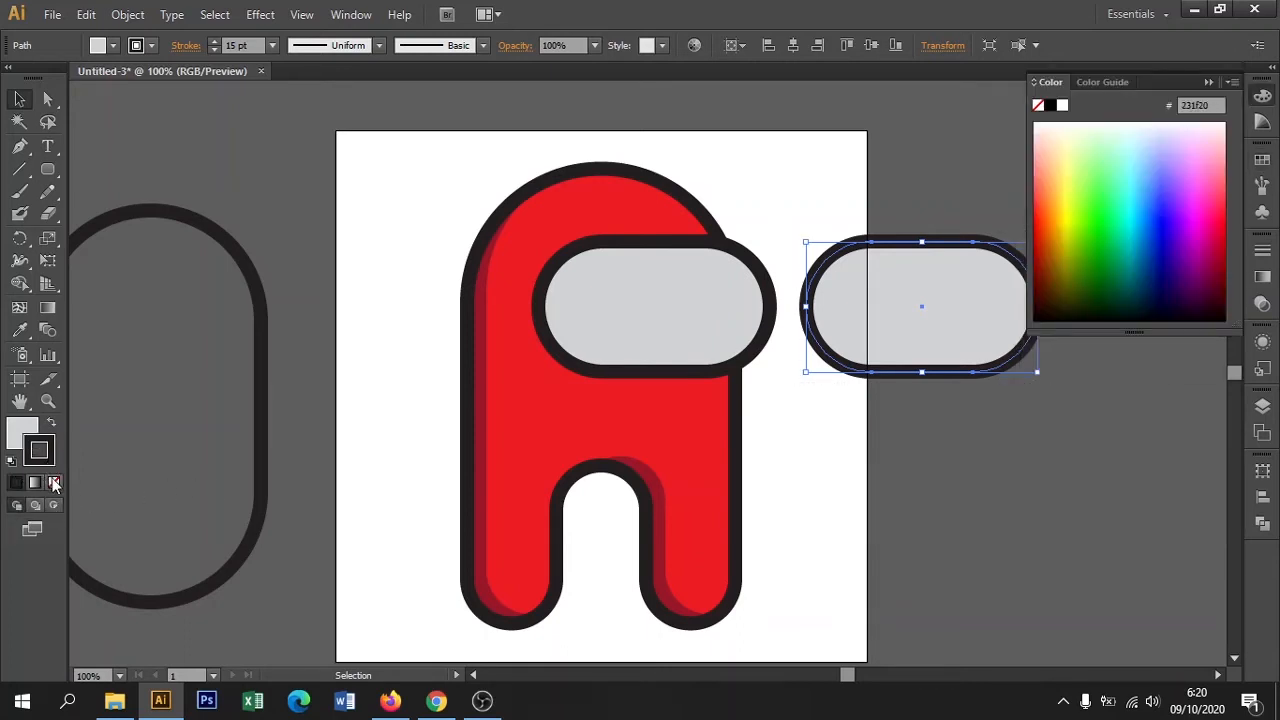
click(55, 483)
click(826, 427)
click(902, 363)
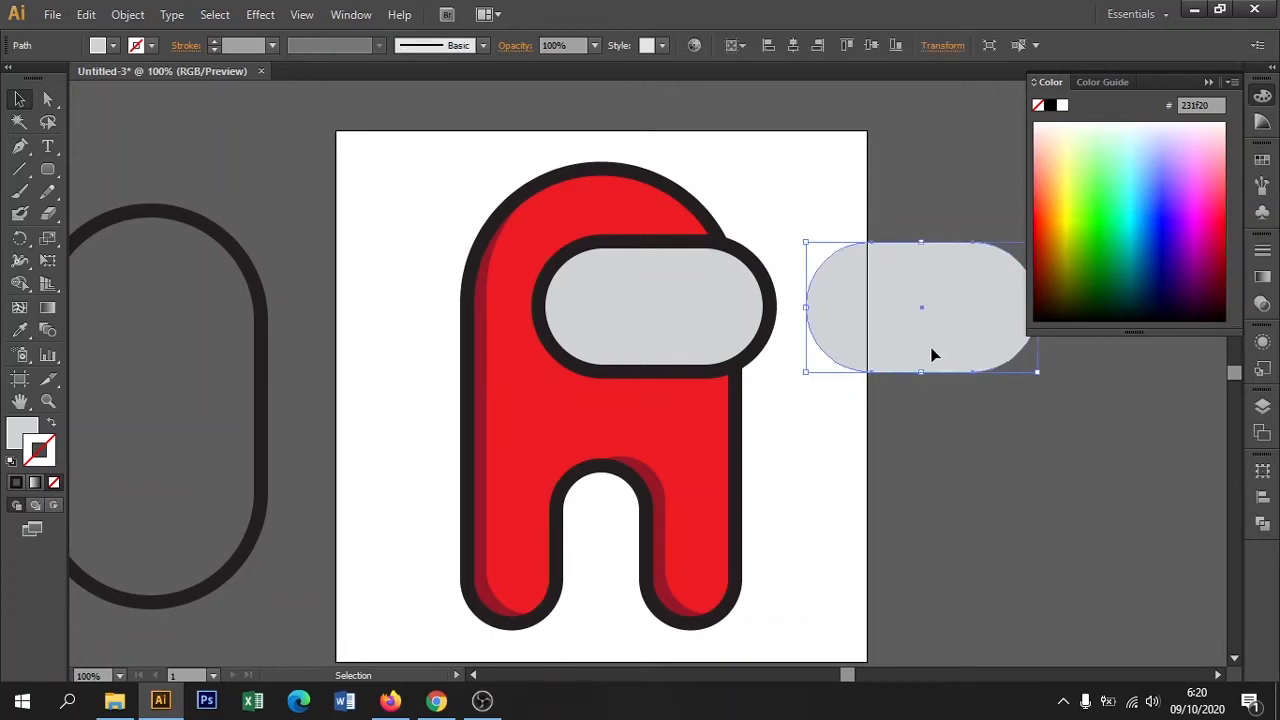
Fill the visor copy with the next lighter grey swatch, keeping it without a stroke
click(1262, 160)
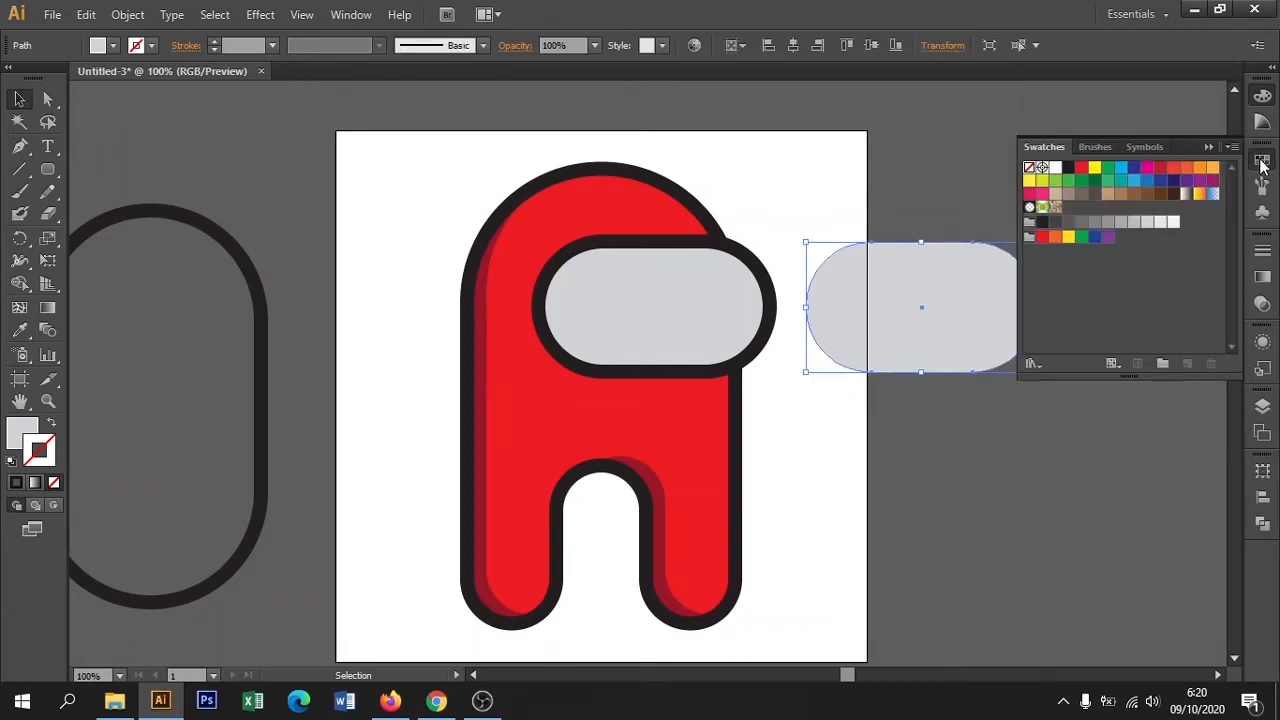
click(1158, 224)
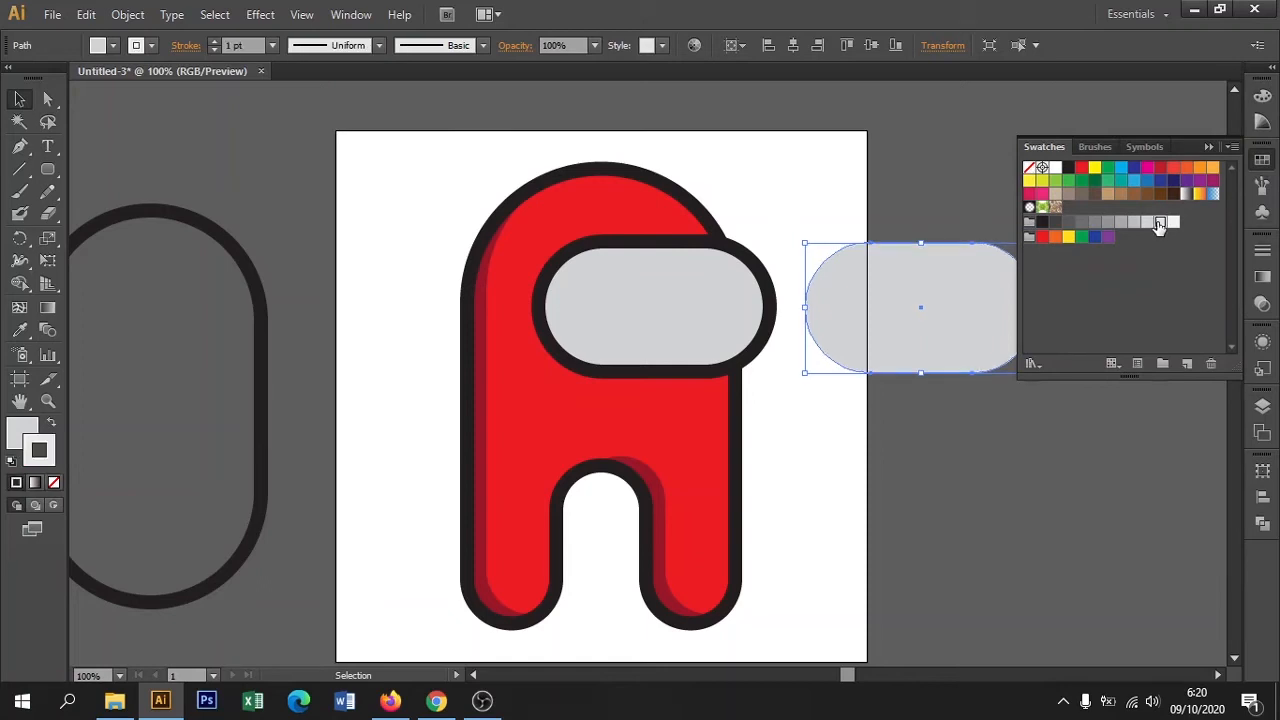
click(54, 482)
click(26, 430)
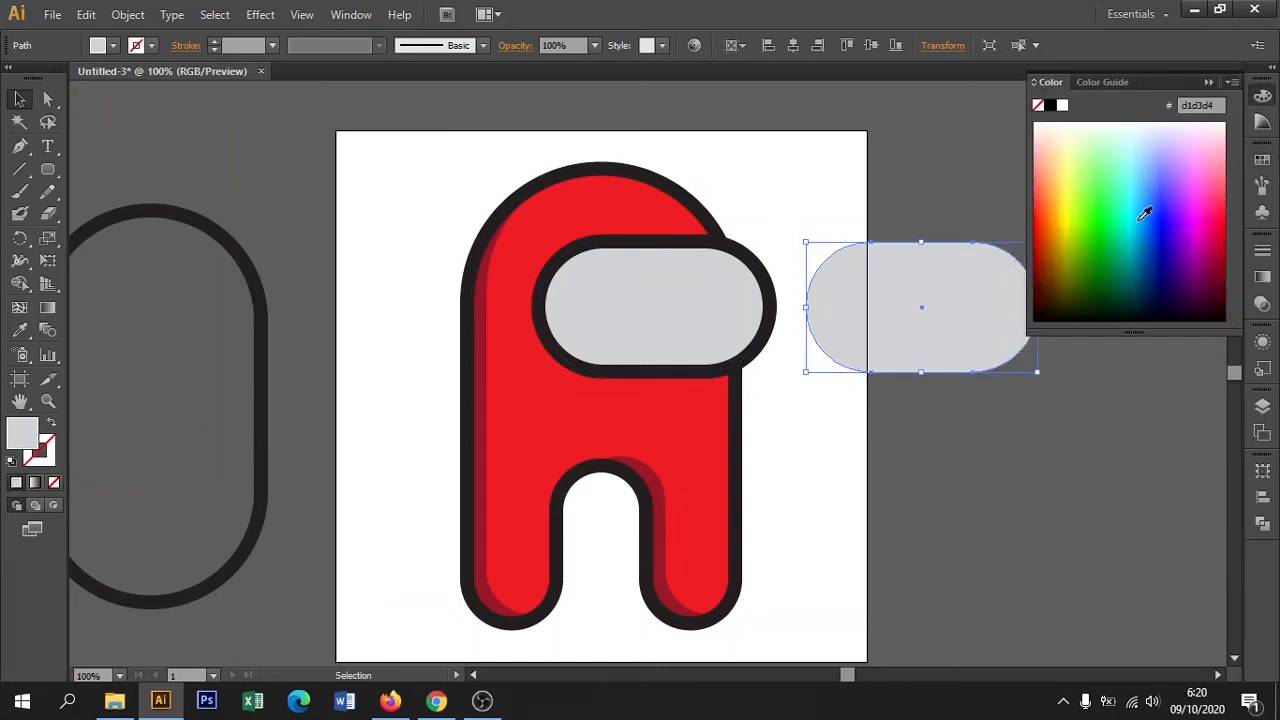
click(1262, 160)
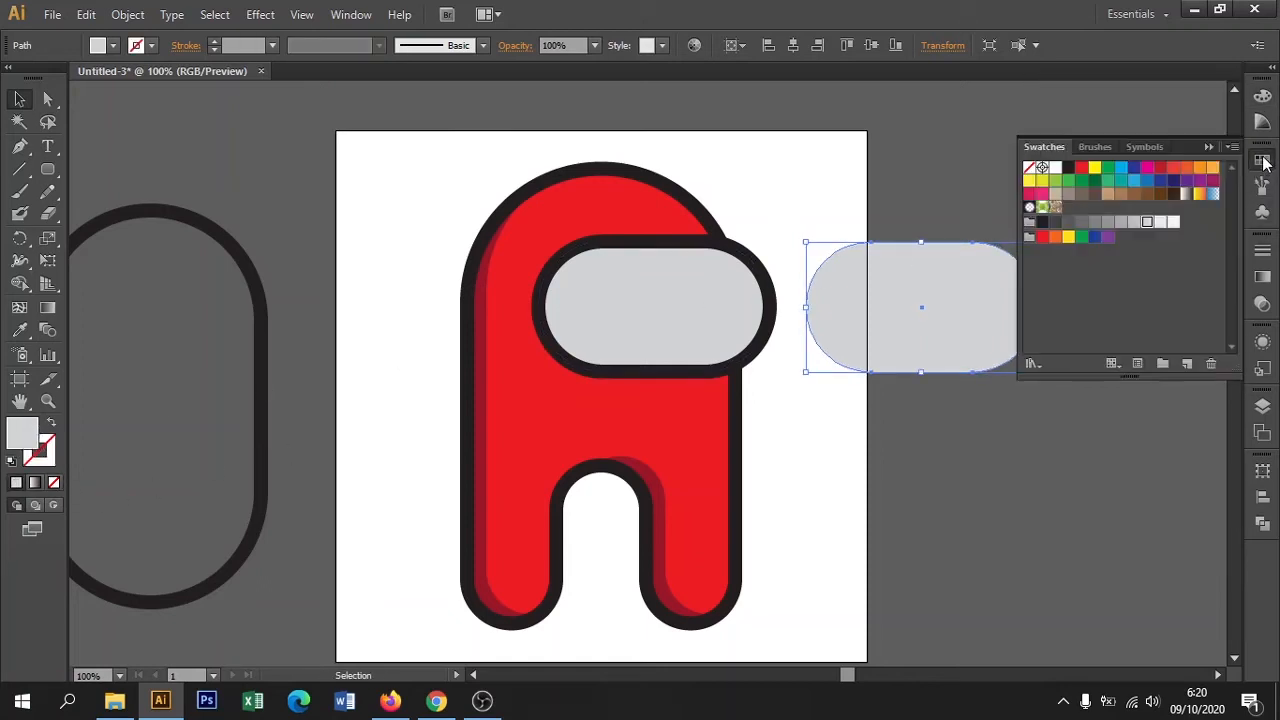
click(1161, 221)
Move the lighter grey copy inside the visor and offset it up and left, leaving a darker band at the lower right
key(a)
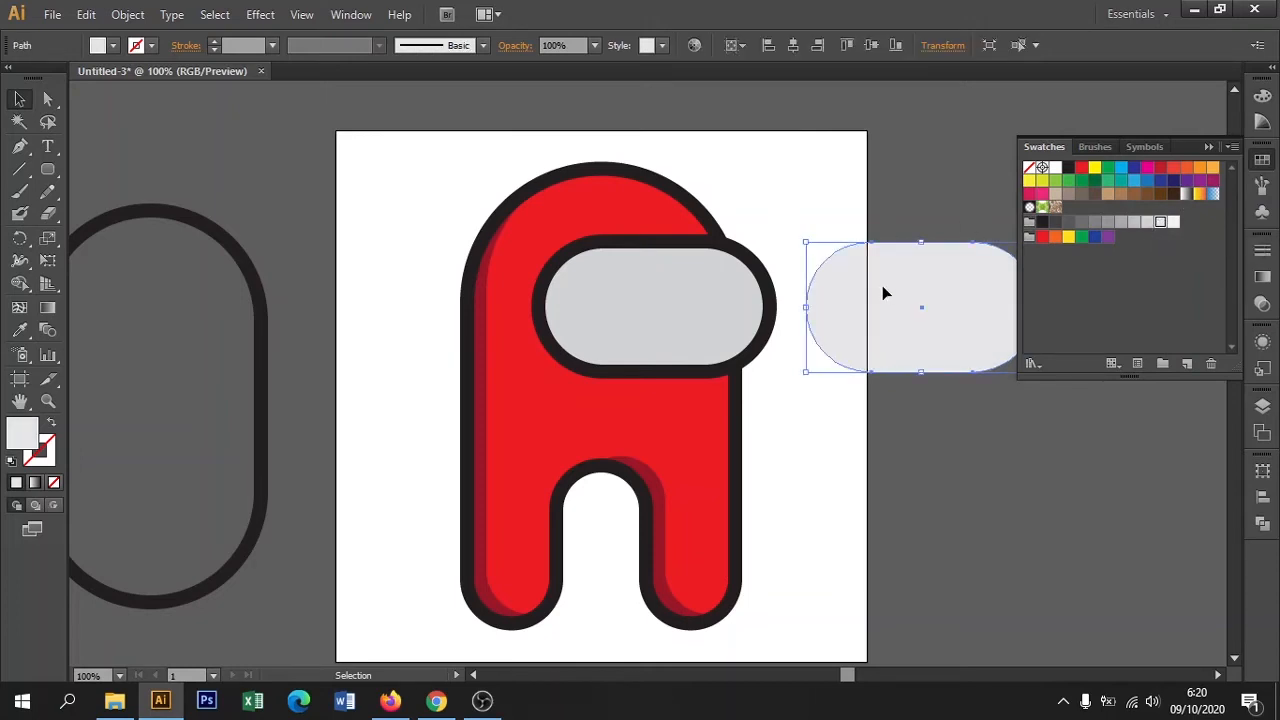
key(Delete)
key(v)
click(719, 308)
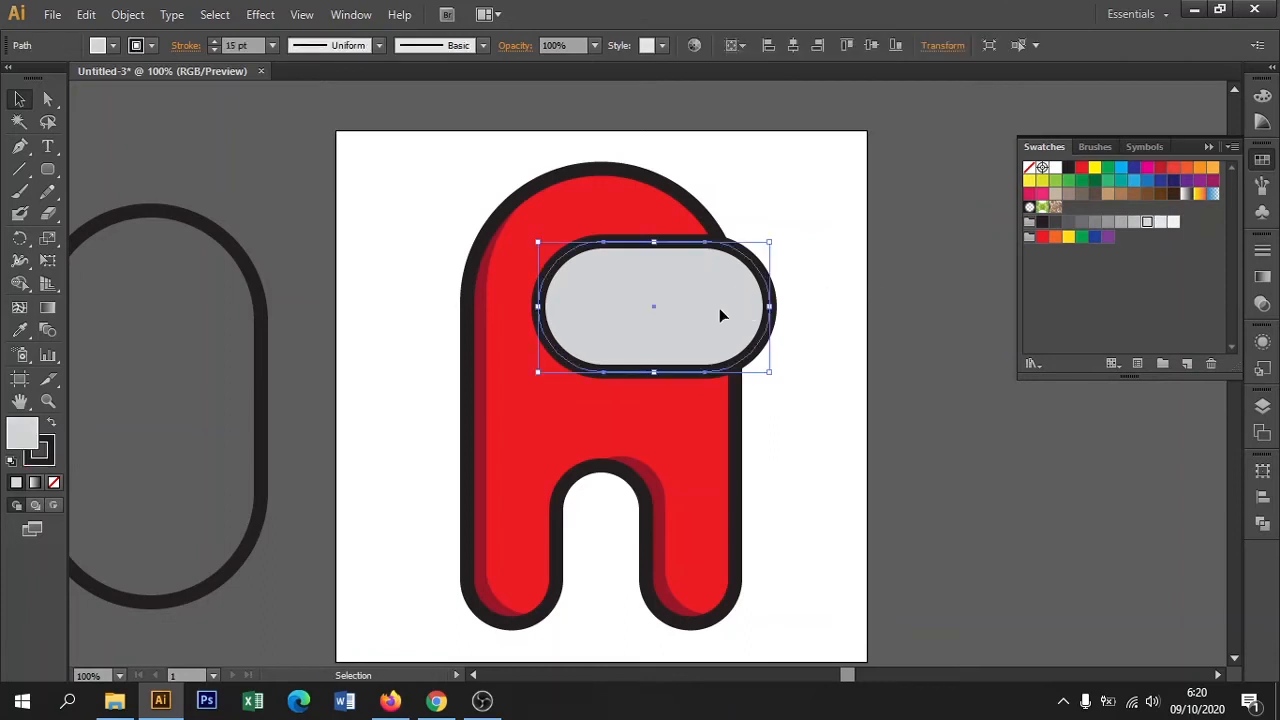
click(59, 504)
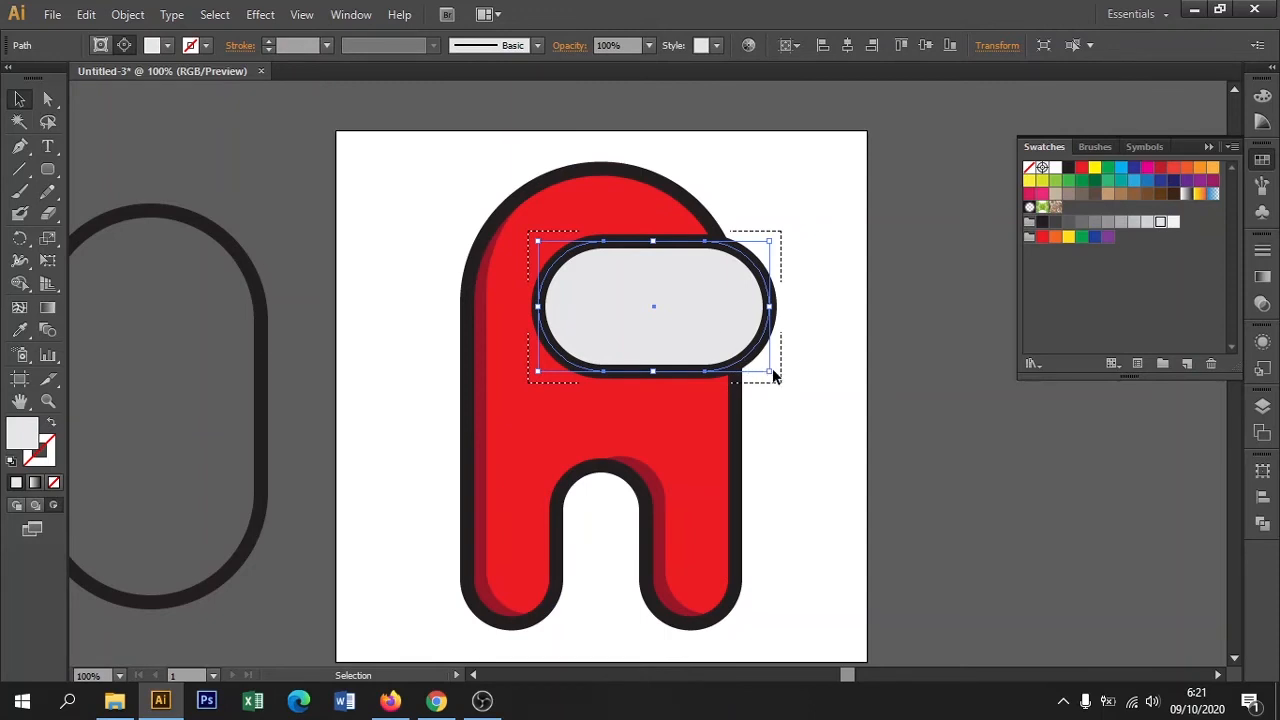
drag(758, 365, 686, 312)
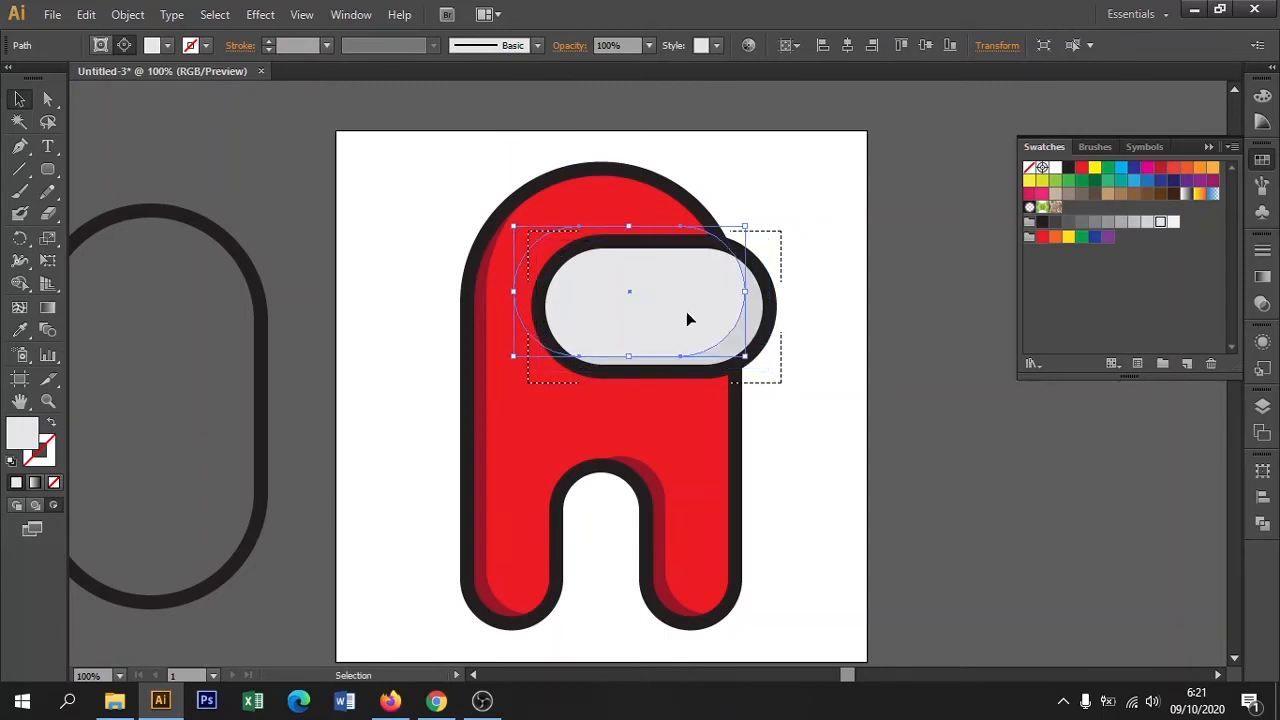
click(829, 355)
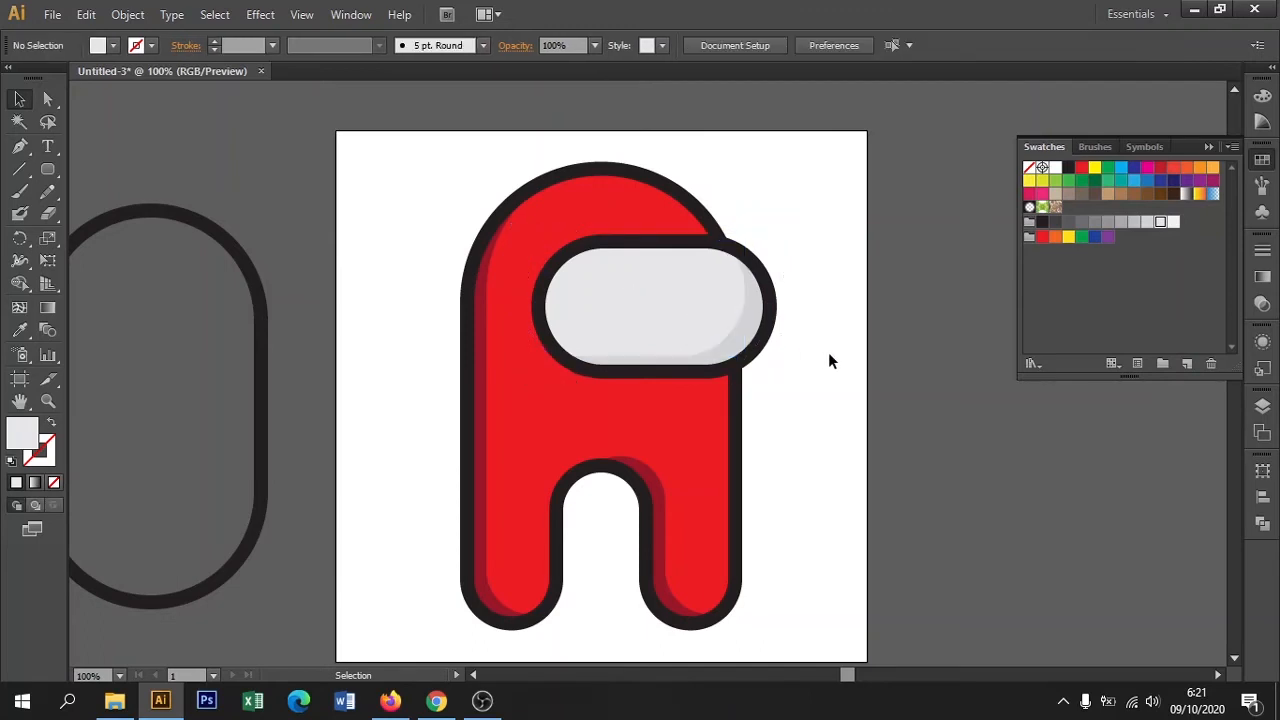
Duplicate the lighter shape inside the visor further up and left, and fill the copy with the lightest grey swatch
click(673, 315)
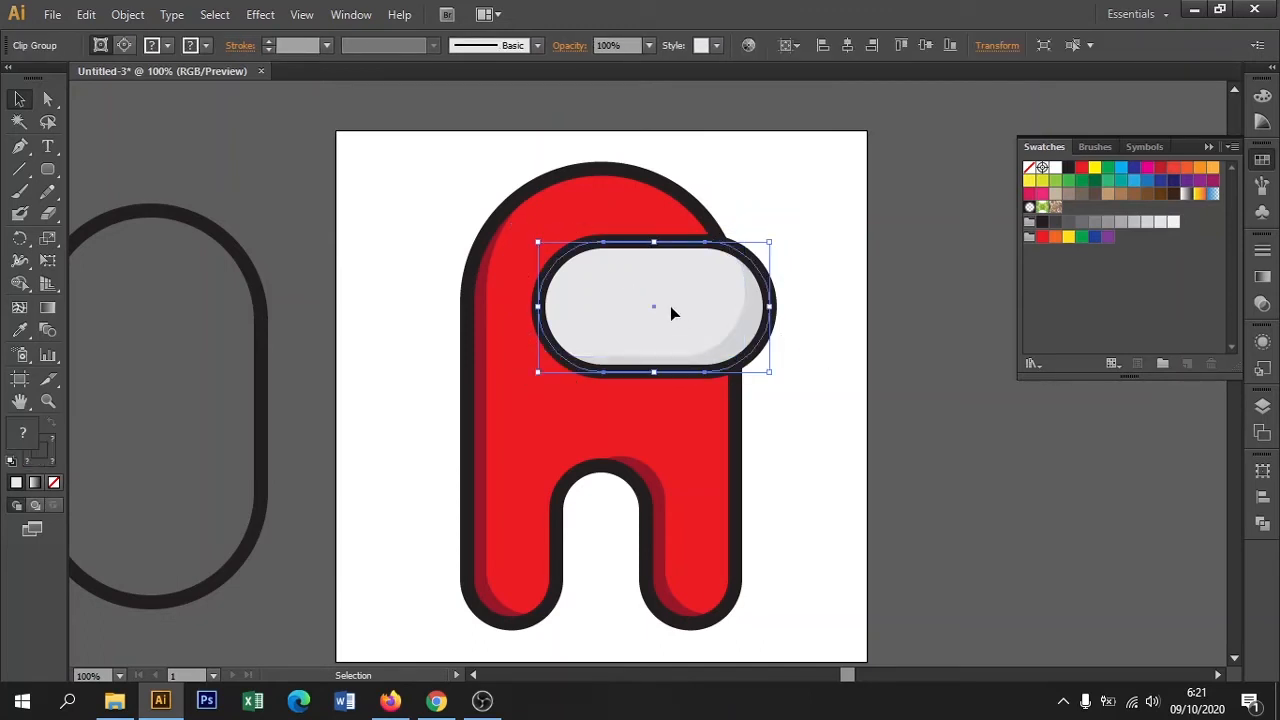
double_click(672, 314)
drag(671, 314, 660, 303)
click(1173, 222)
double_click(882, 312)
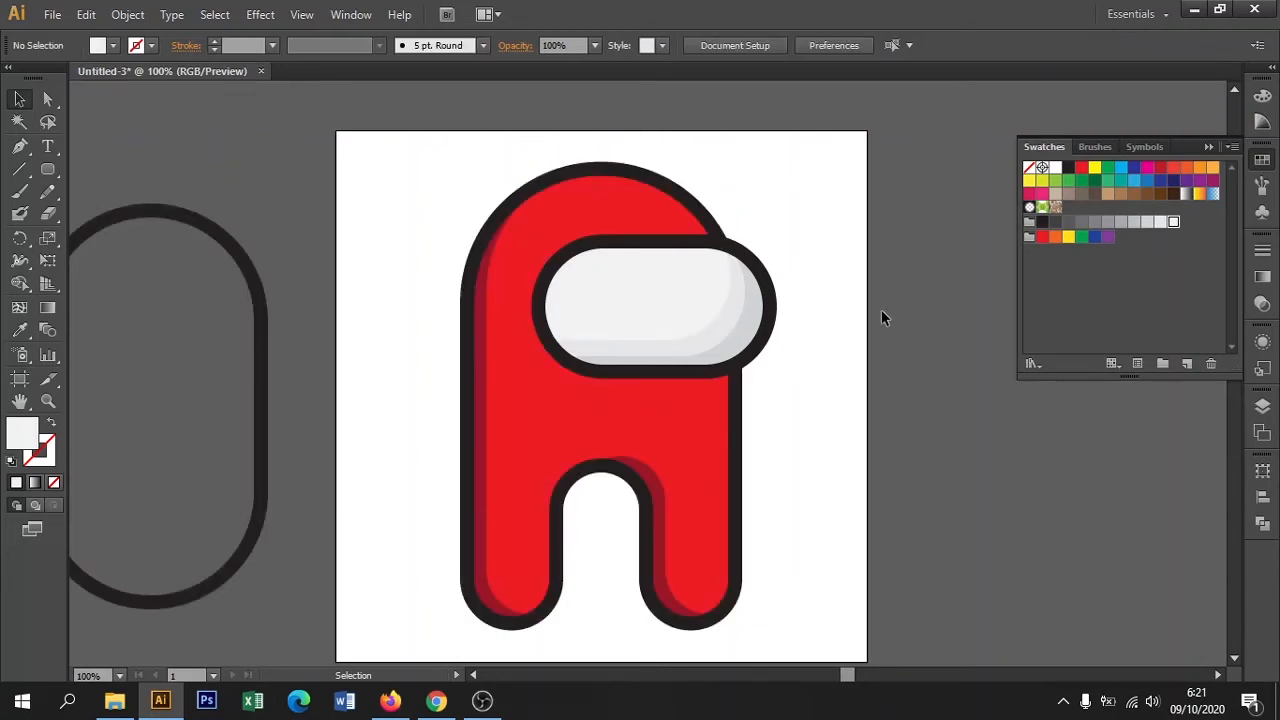
Move the spare capsule outline over the left side of the body and shrink it proportionally to backpack size beside the leg
drag(814, 391, 864, 378)
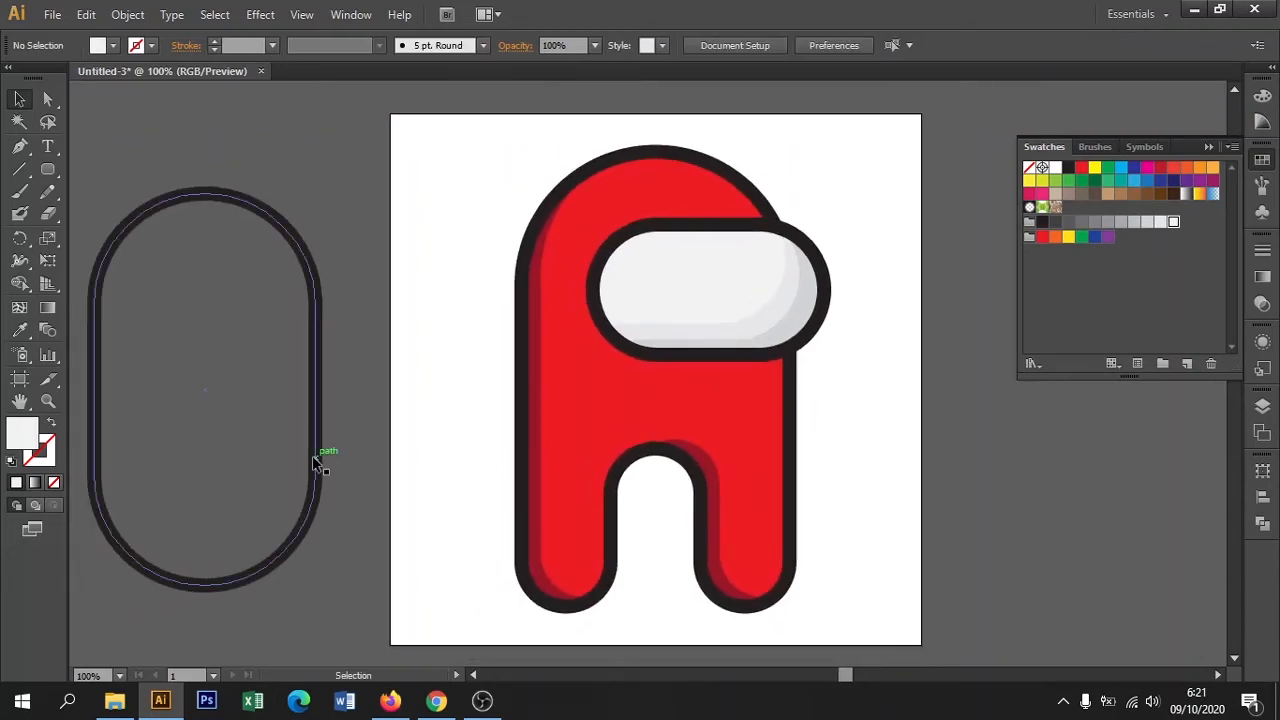
drag(314, 462, 537, 458)
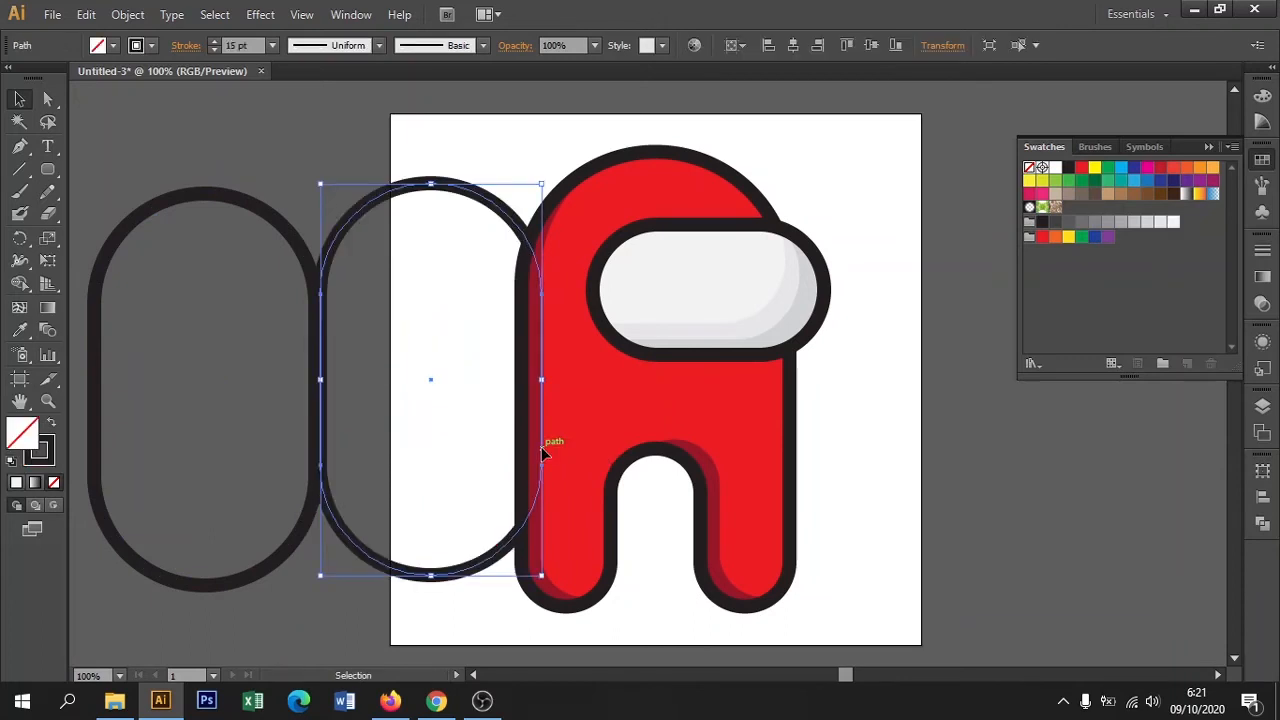
key(ctrl+z)
drag(320, 448, 630, 441)
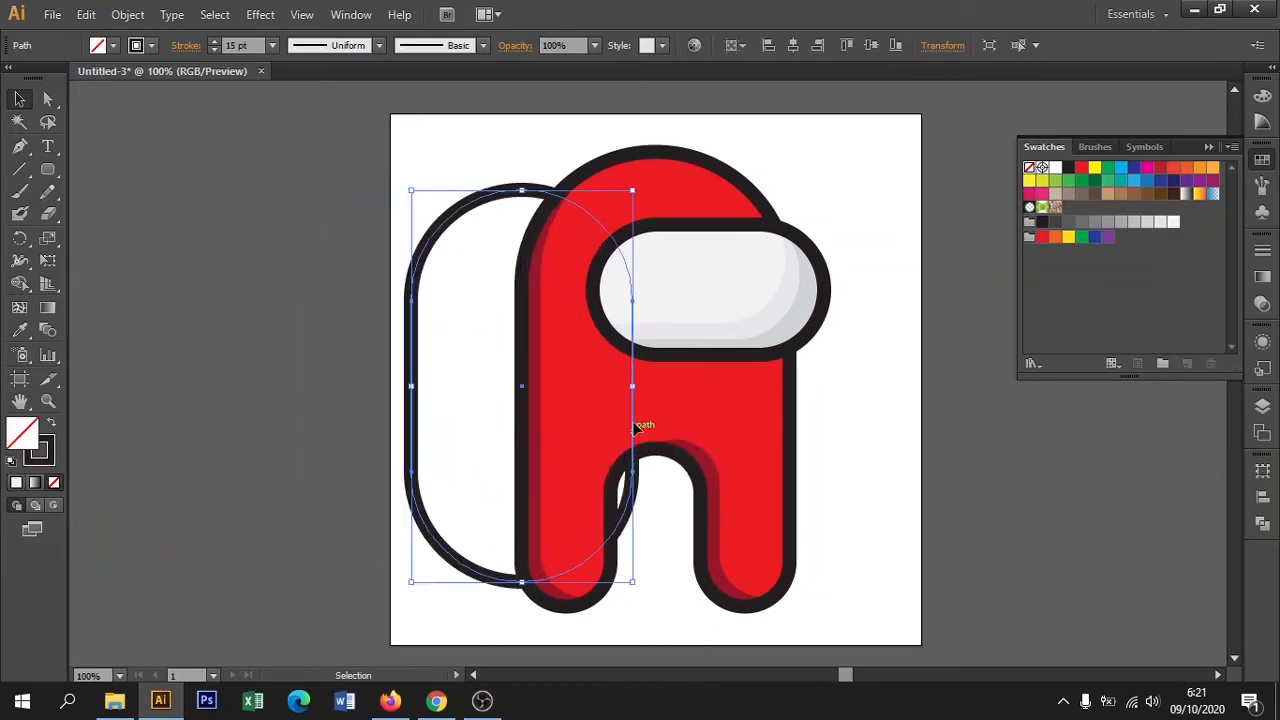
drag(521, 190, 521, 291)
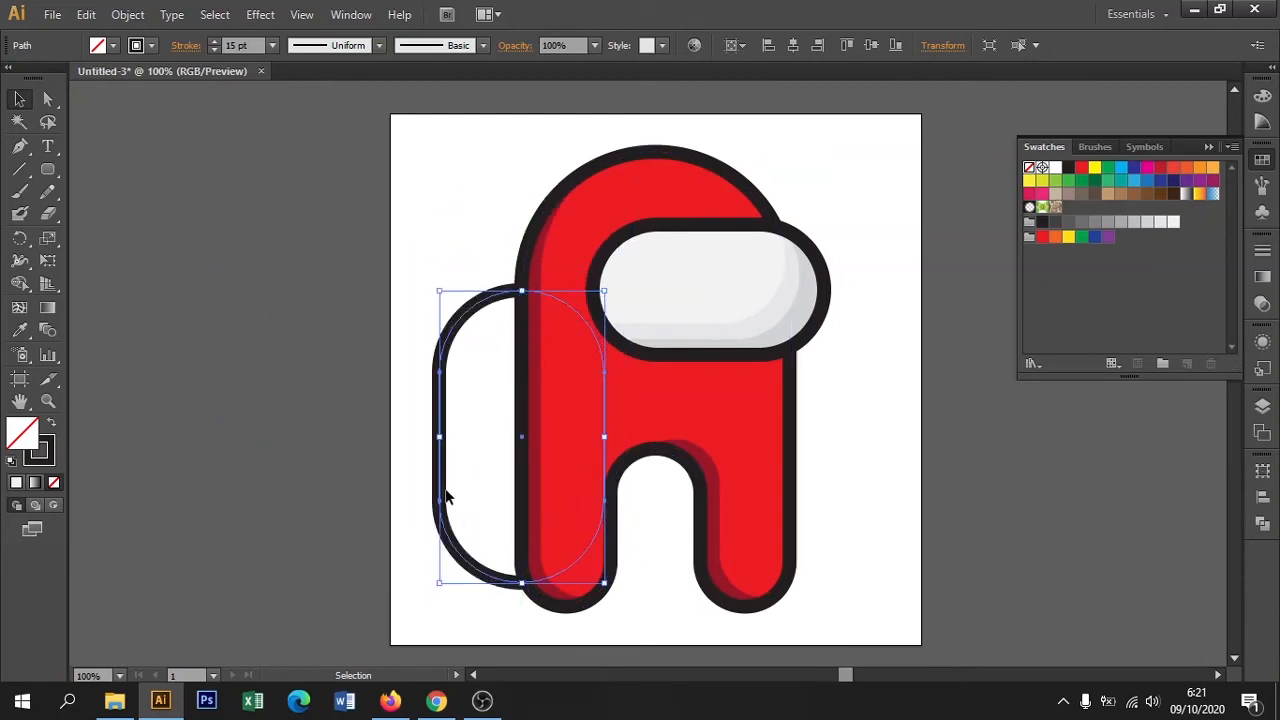
Raise the backpack capsule beside the body and fill it with the dark red swatch, keeping the dark outline
mouse_move(440, 478)
mouse_down()
mouse_move(443, 440)
mouse_move(445, 455)
mouse_up()
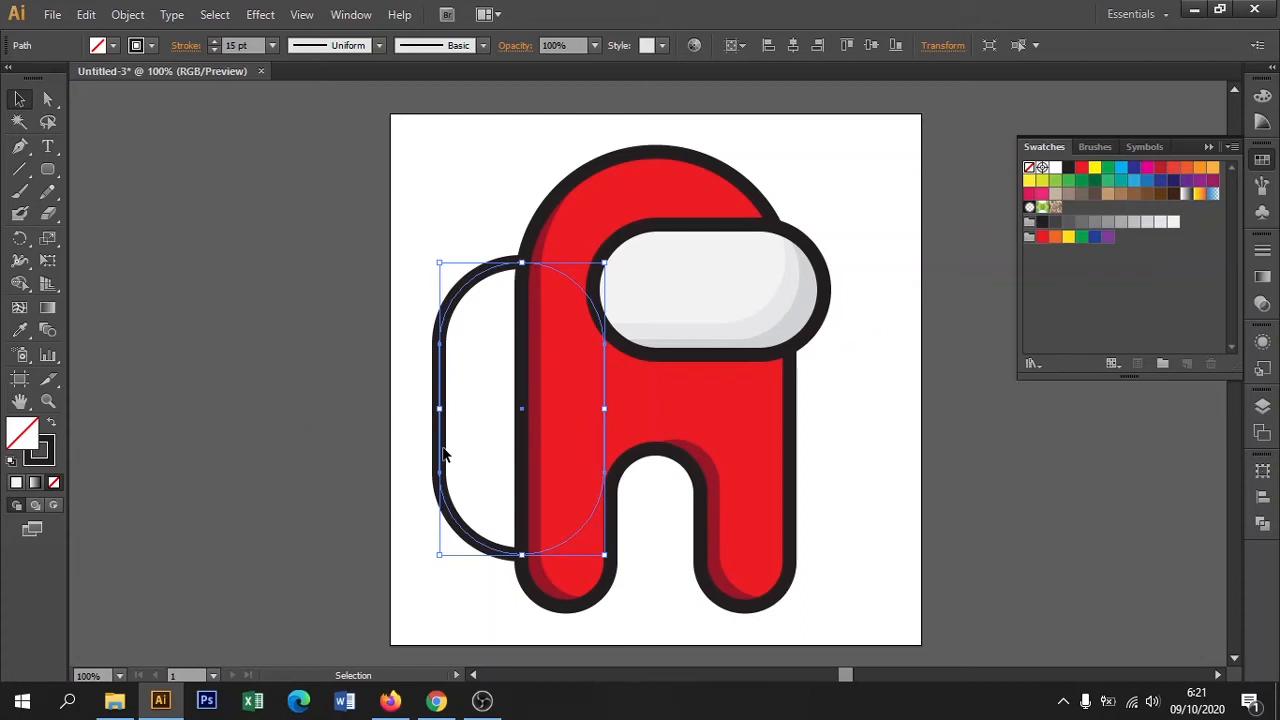
click(518, 270)
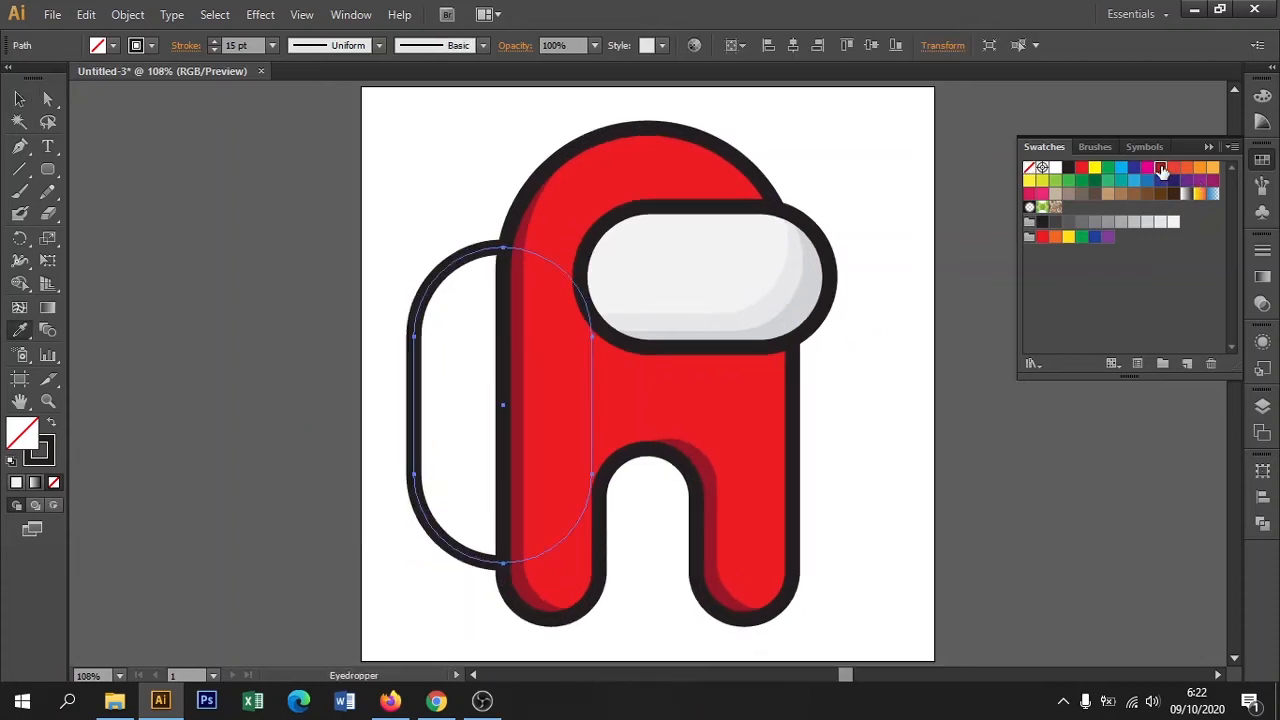
click(1160, 168)
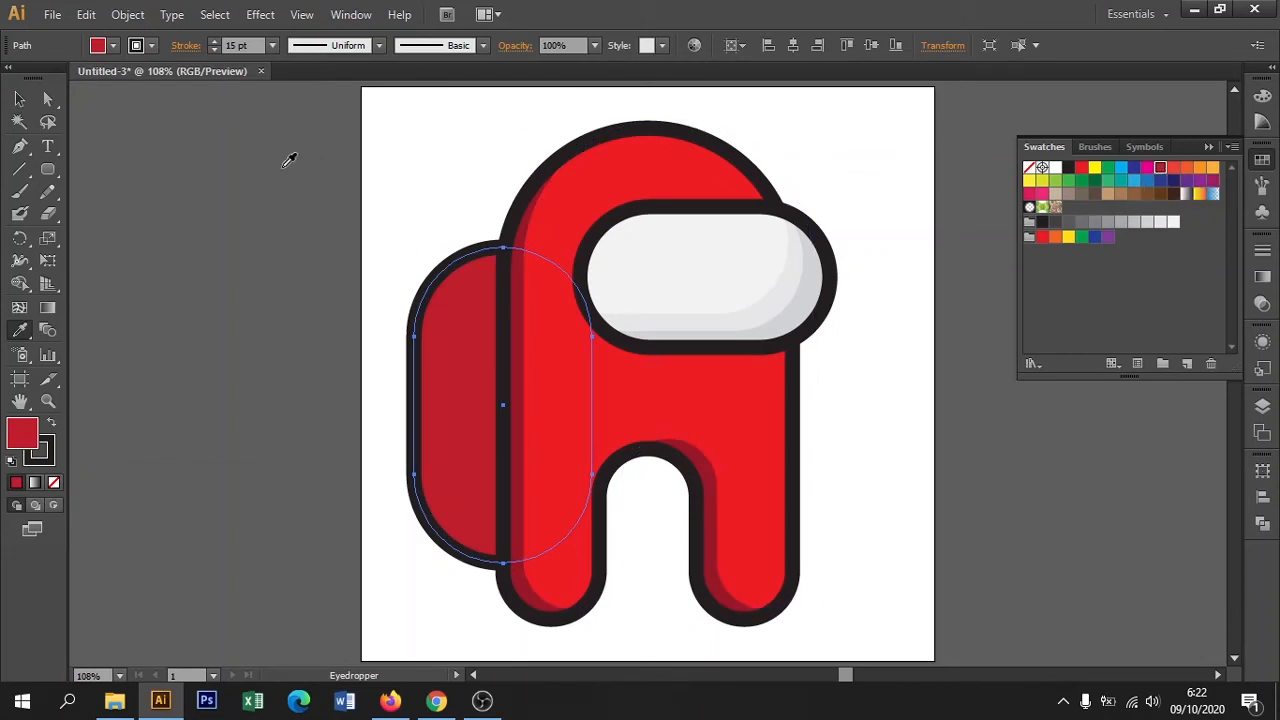
click(19, 99)
click(254, 153)
Shrink the backpack capsule proportionally from its lower edge, keeping its upper edge and horizontal centre in place
key(space)
drag(371, 233, 435, 225)
click(493, 314)
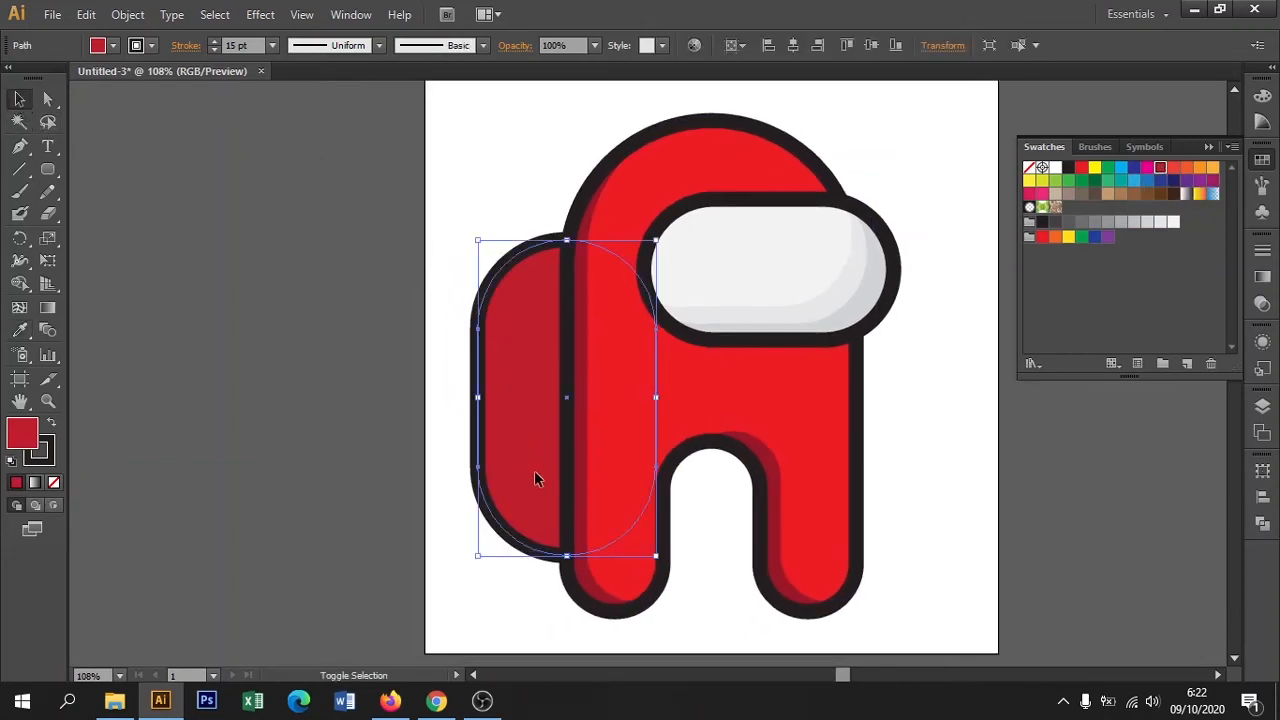
shift+click(567, 552)
shift+click(567, 546)
drag(567, 553, 562, 510)
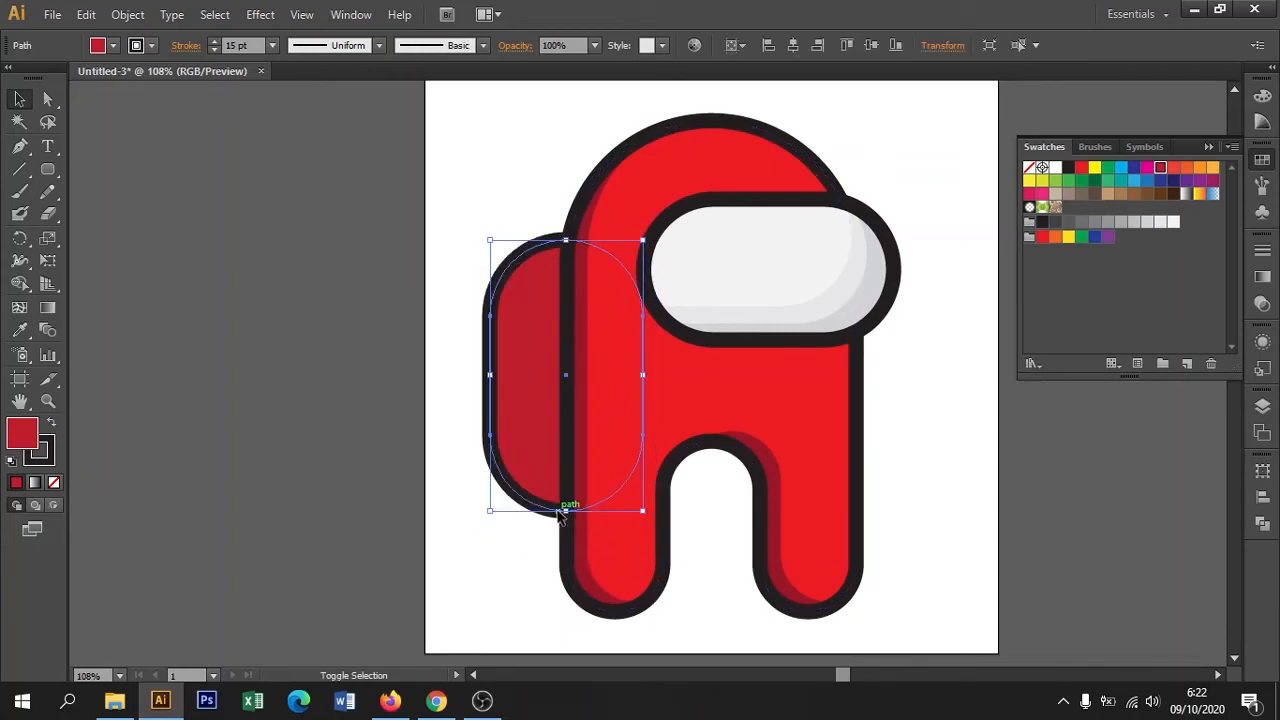
click(491, 521)
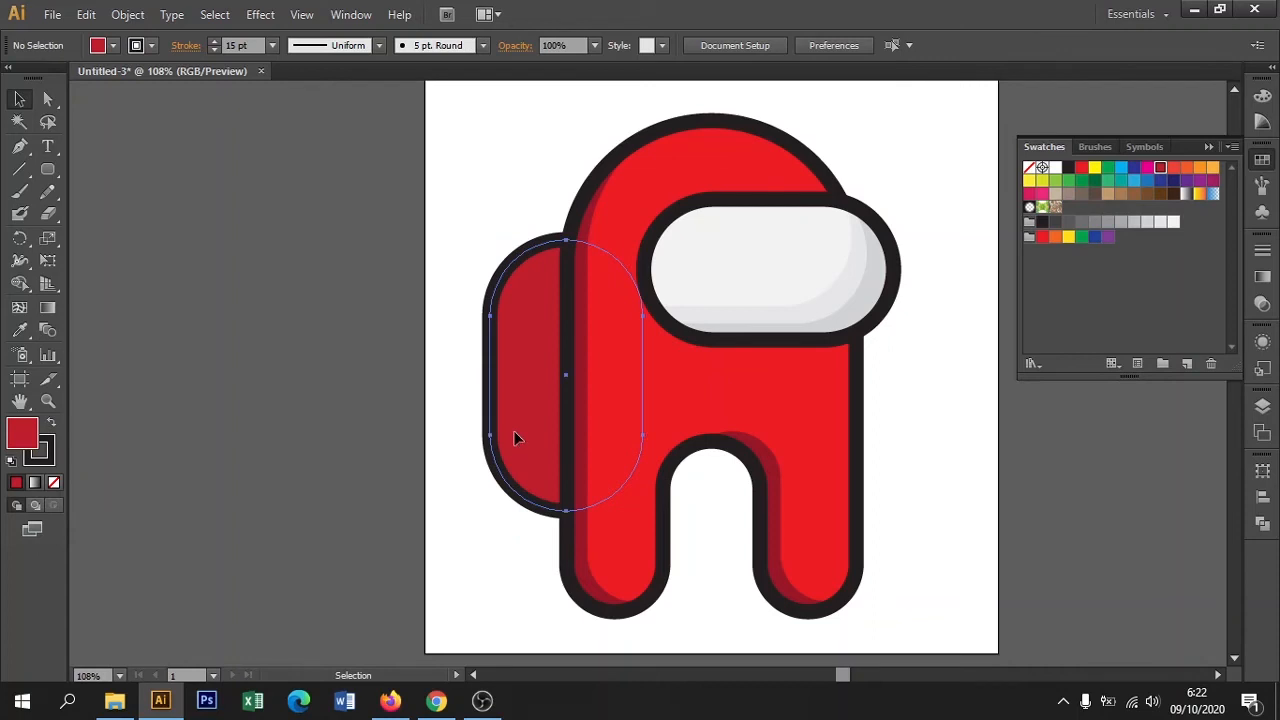
Duplicate the backpack capsule horizontally onto the empty canvas left of the artboard and remove the copy's stroke
click(515, 440)
drag(530, 468, 239, 470)
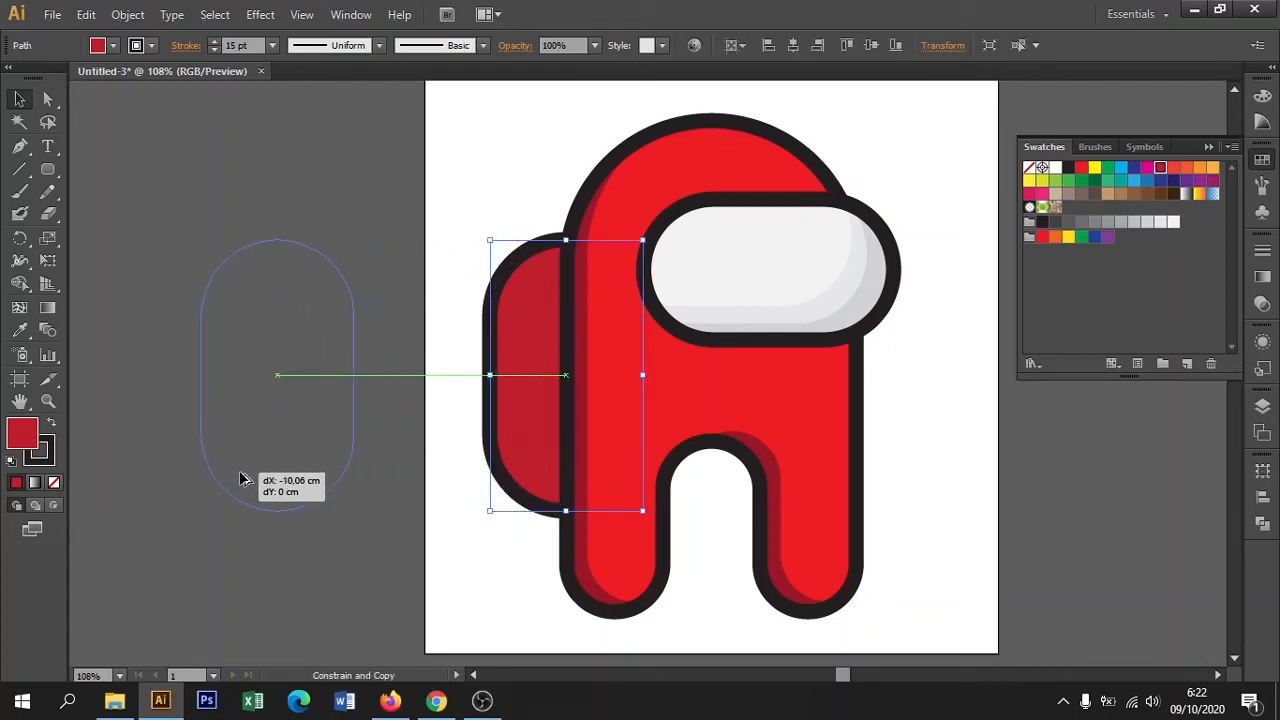
click(43, 464)
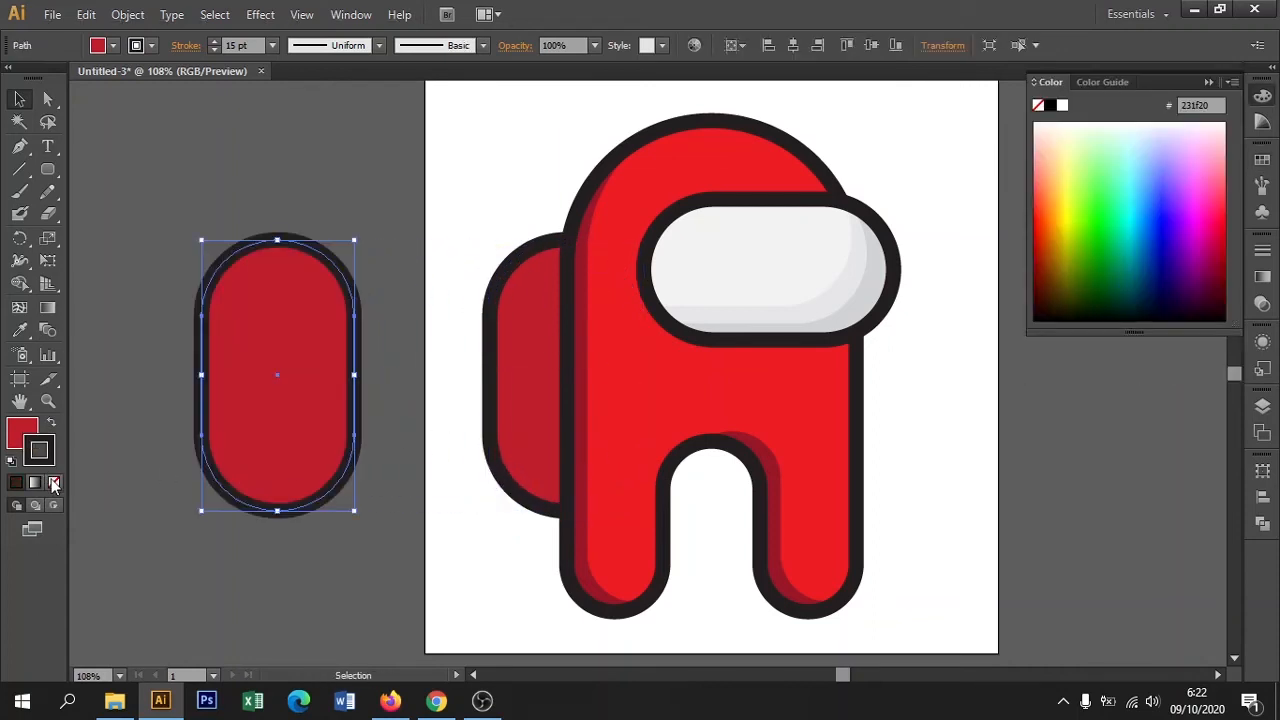
click(54, 482)
click(24, 432)
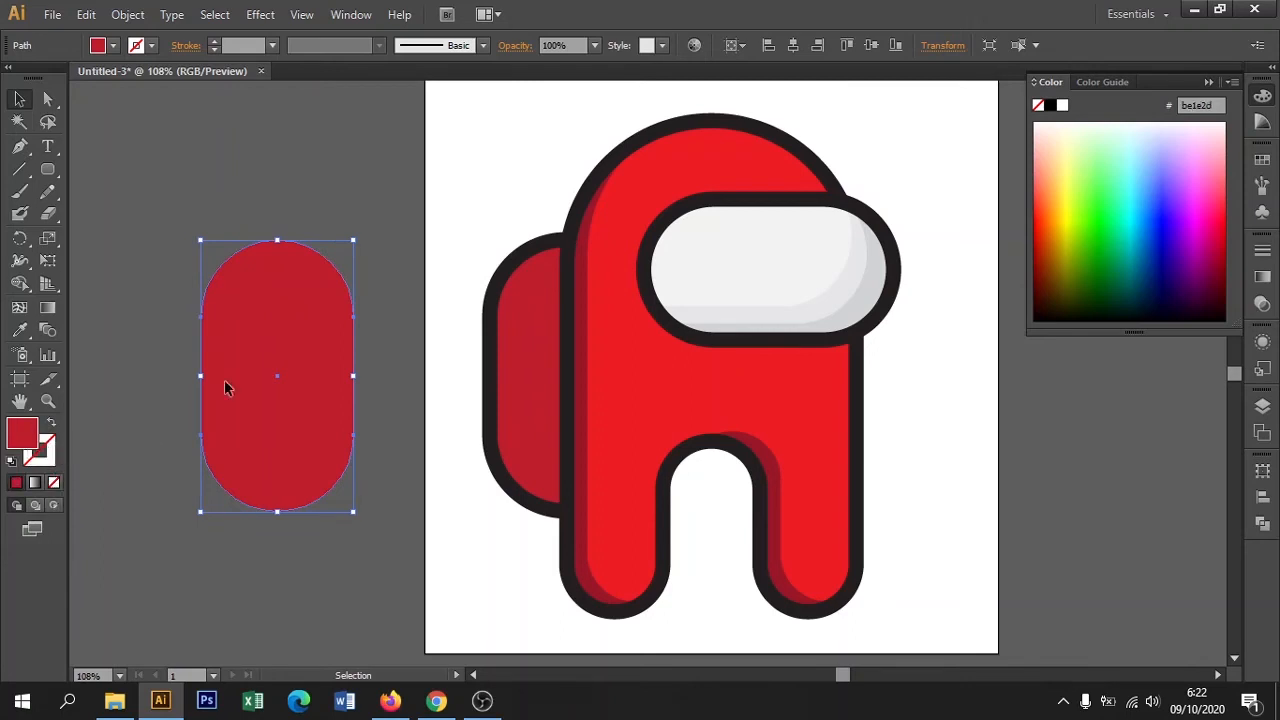
Fill the strokeless backpack copy with the bright red swatch
click(1262, 162)
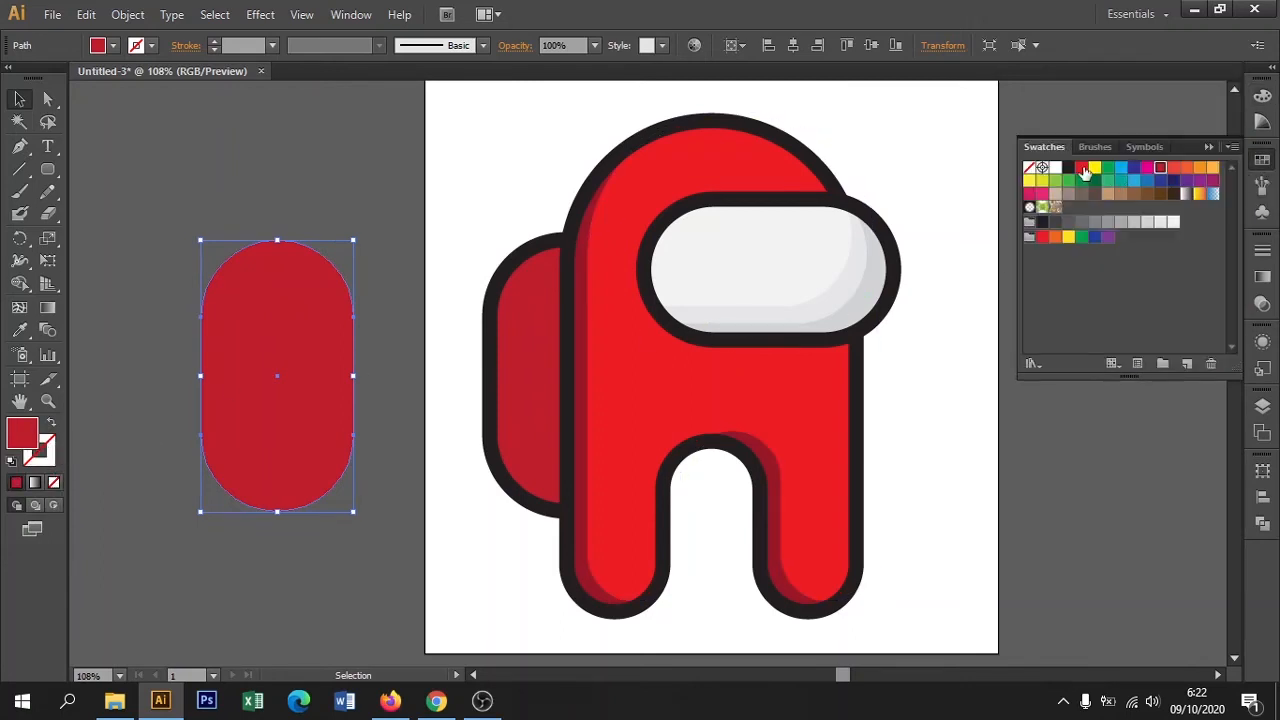
click(1081, 167)
click(388, 330)
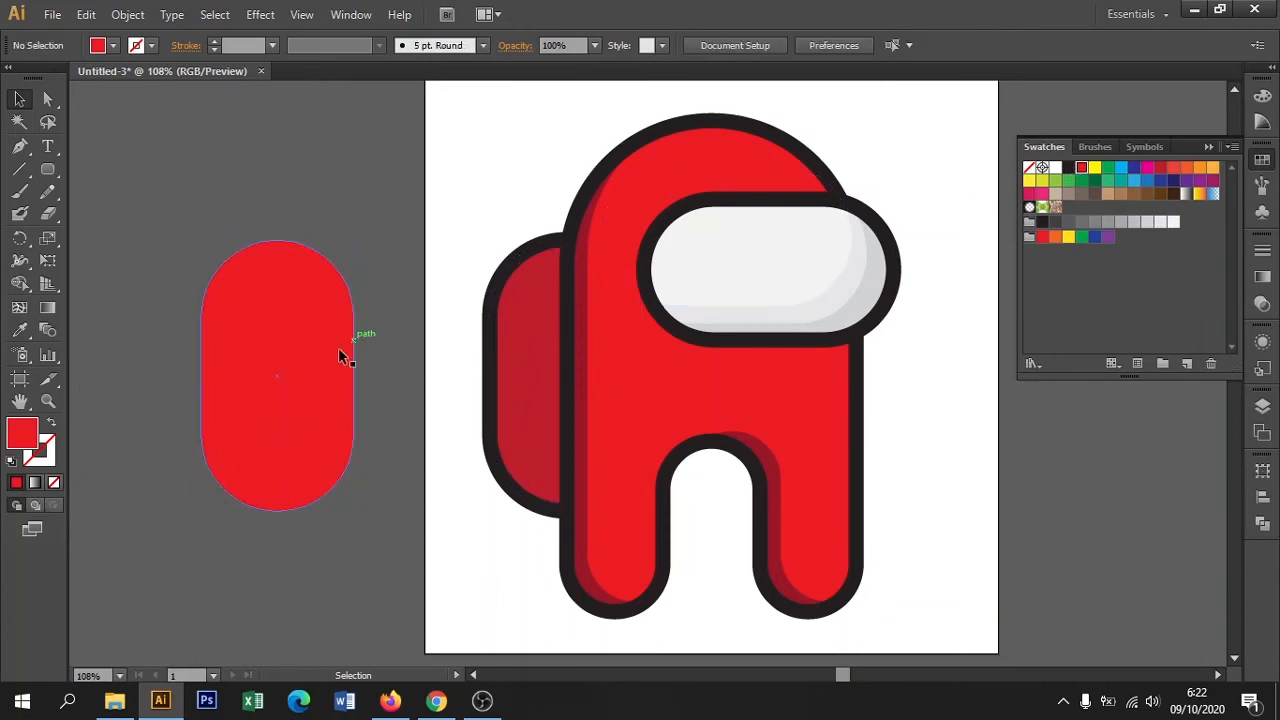
click(515, 358)
Cut the bright red copy and paste it inside the dark red backpack capsule using Draw Inside mode
click(307, 396)
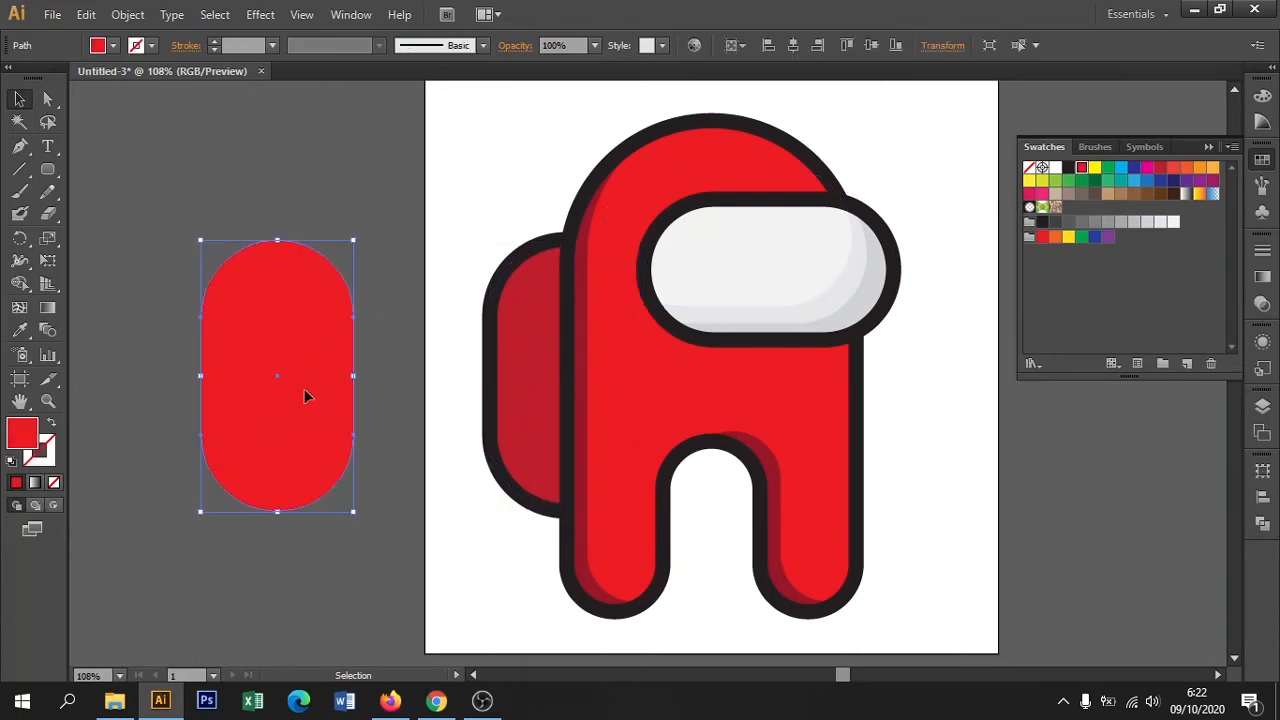
key(a)
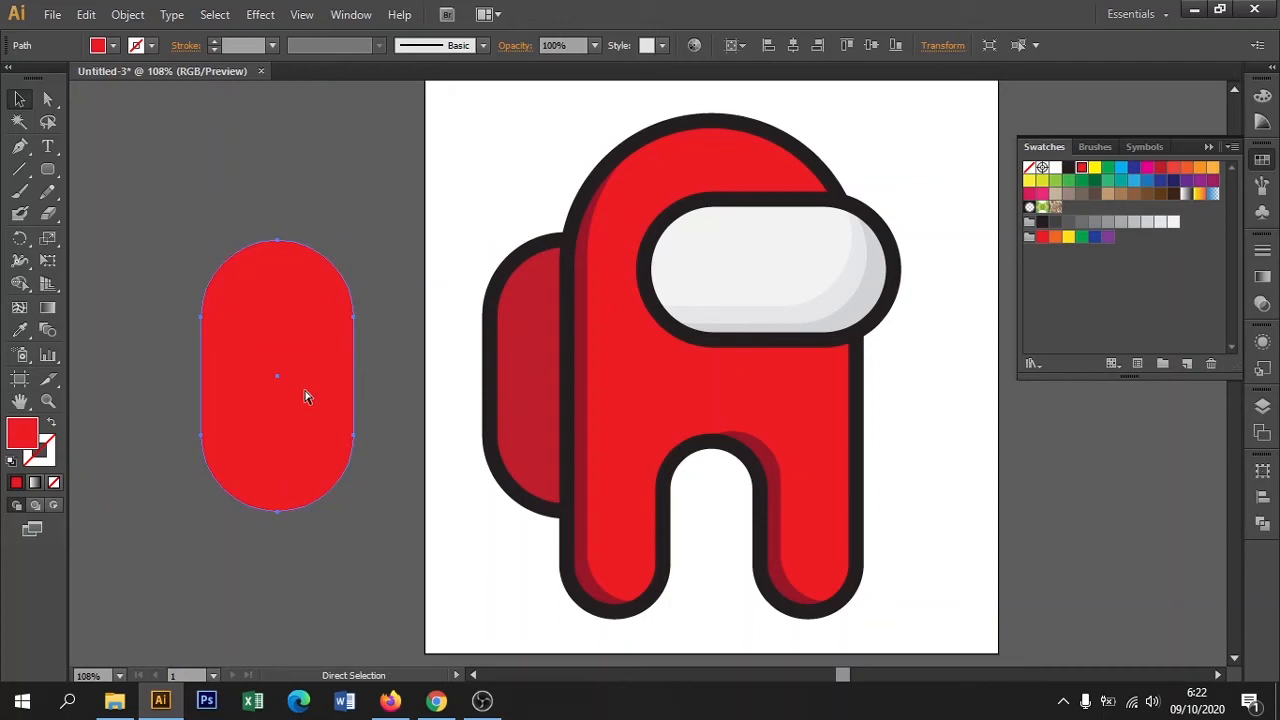
key(Delete)
key(v)
click(555, 398)
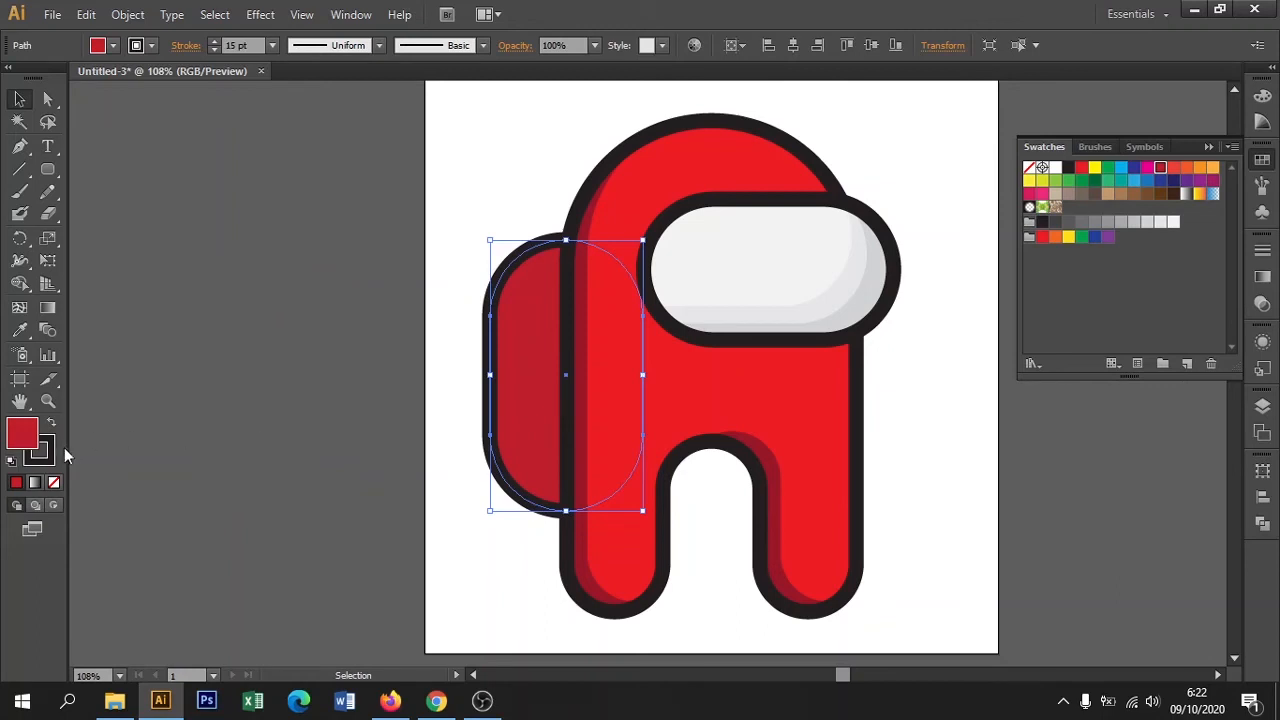
click(56, 505)
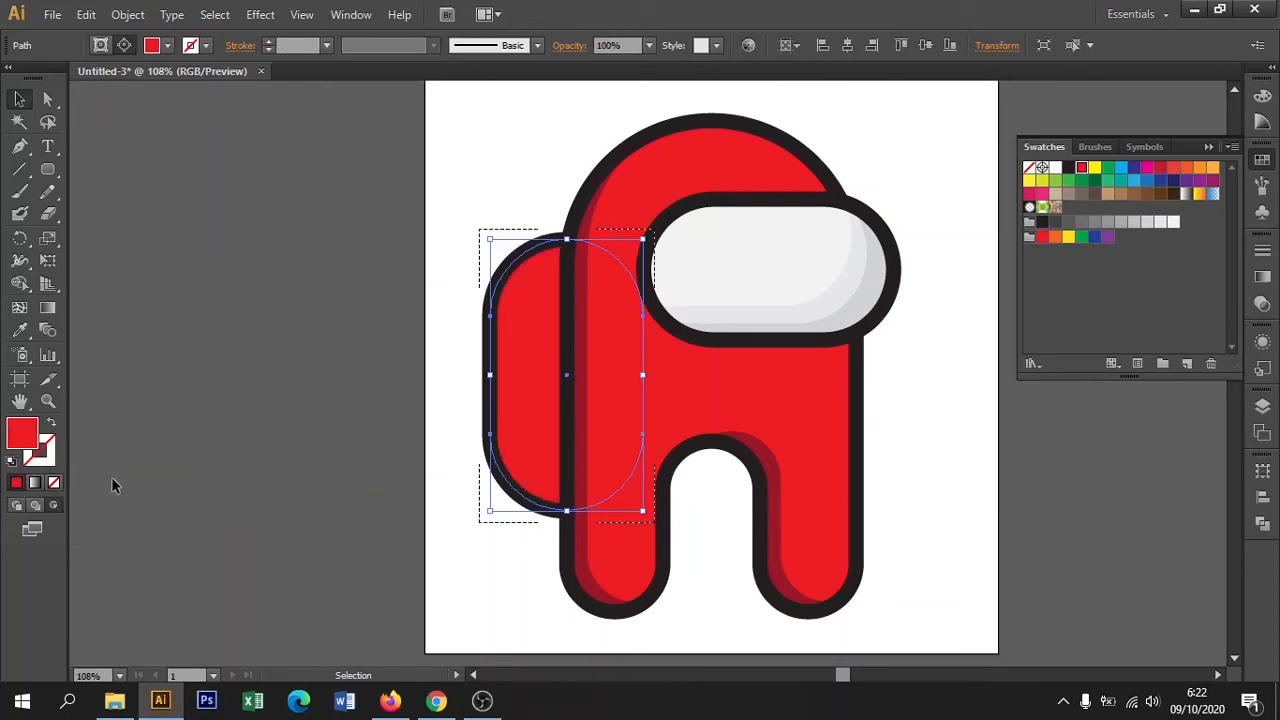
Offset the bright red shape upward and shrink it, leaving a darker band along the backpack's lower left, and return to normal drawing mode
mouse_move(543, 403)
mouse_down()
mouse_move(544, 426)
mouse_move(559, 425)
mouse_move(540, 369)
mouse_up()
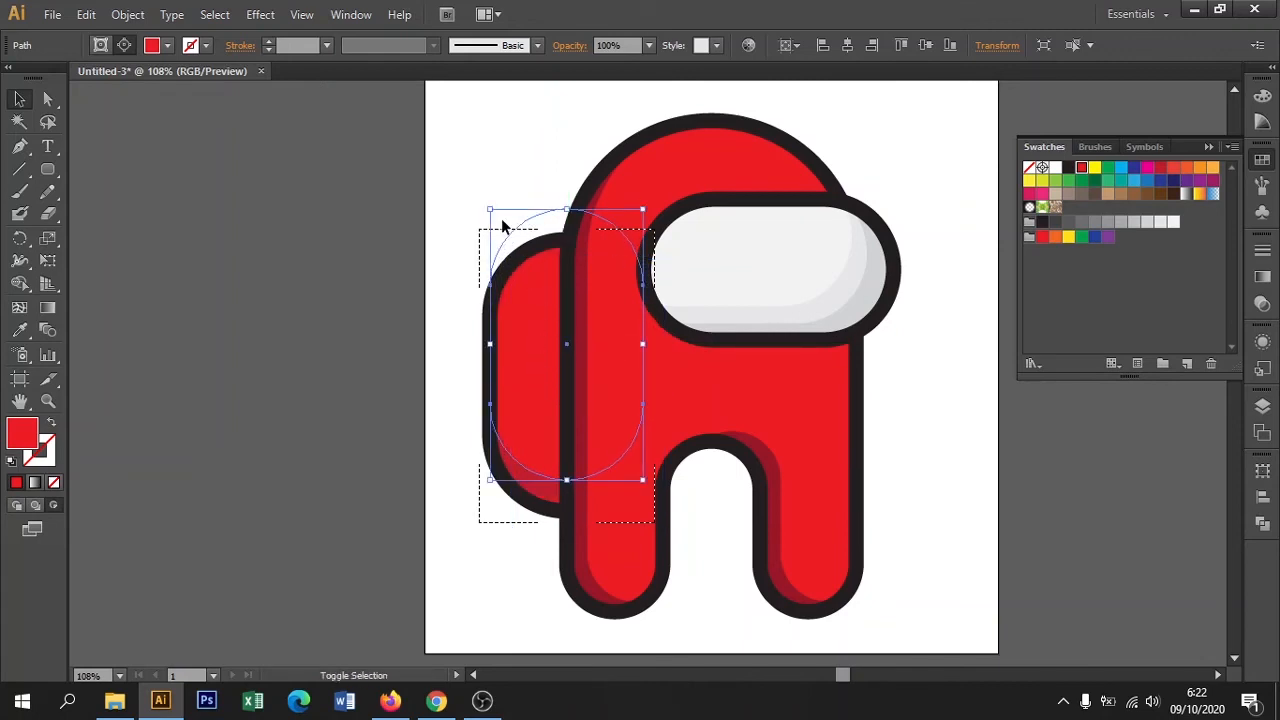
drag(489, 211, 493, 233)
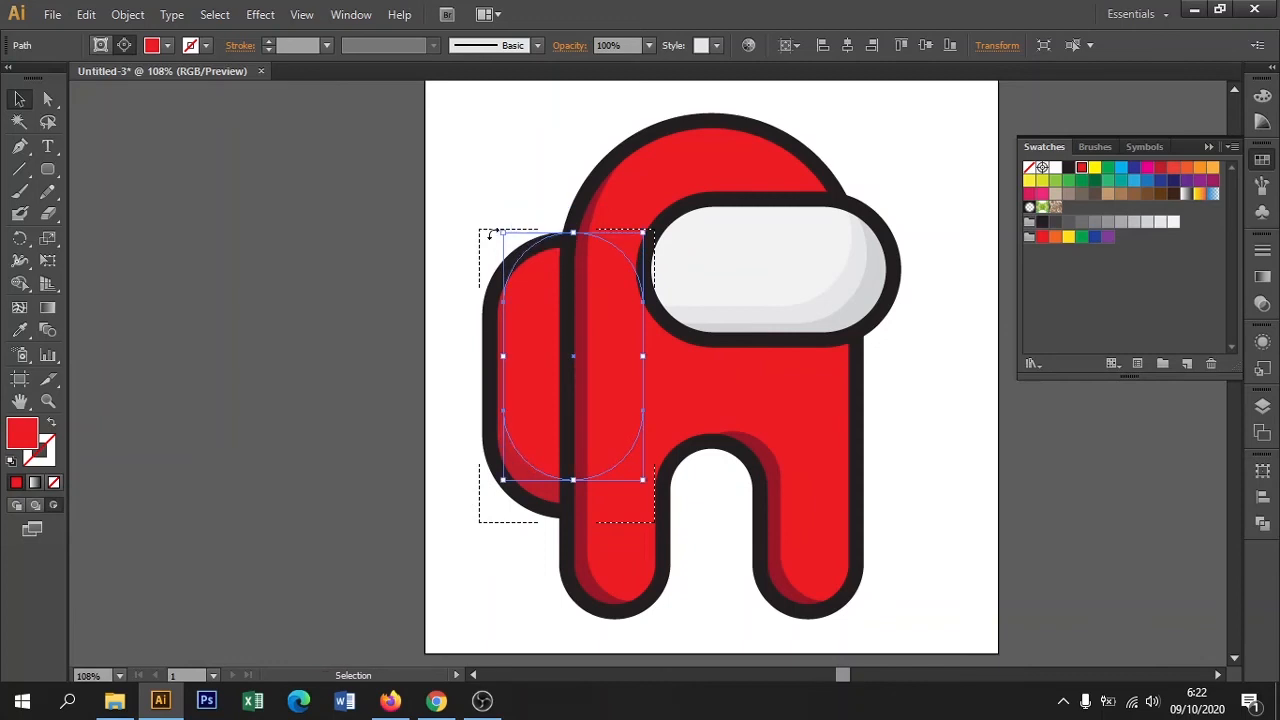
click(395, 277)
key(shift+d)
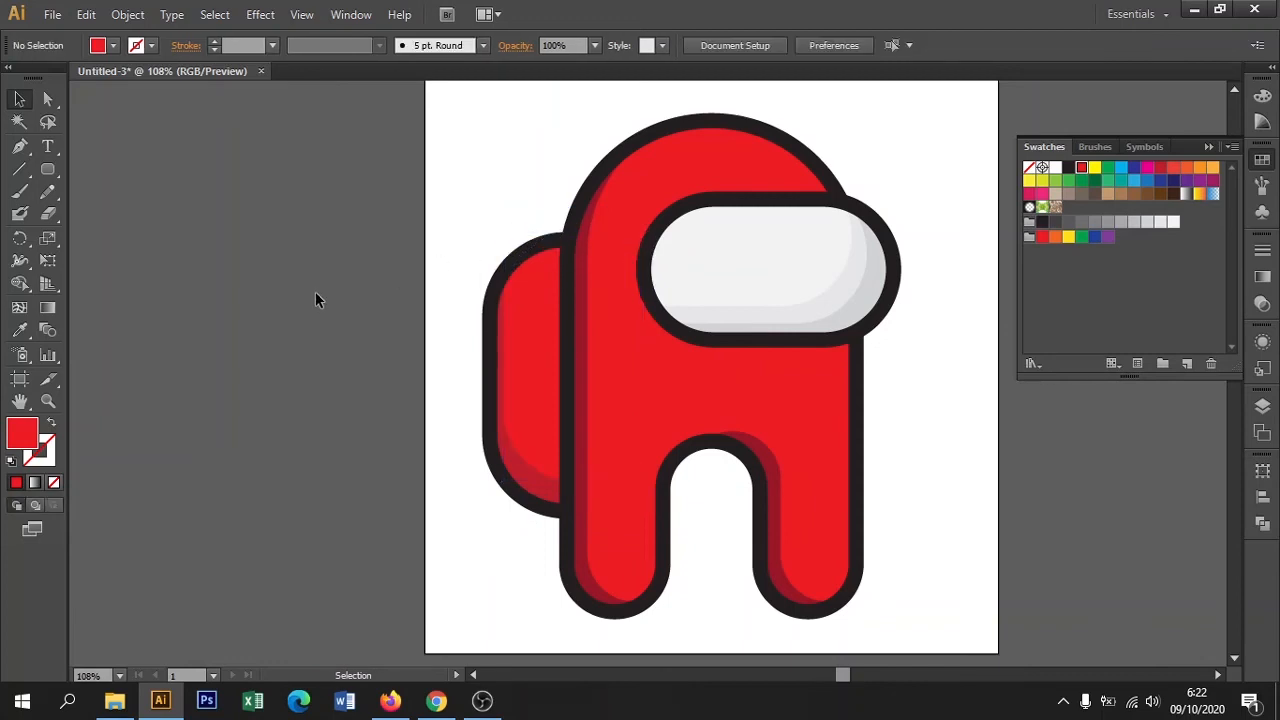
Select the whole character, scale it down proportionally and leave it near the middle of the artboard
key(ctrl+minus)
key(ctrl+minus)
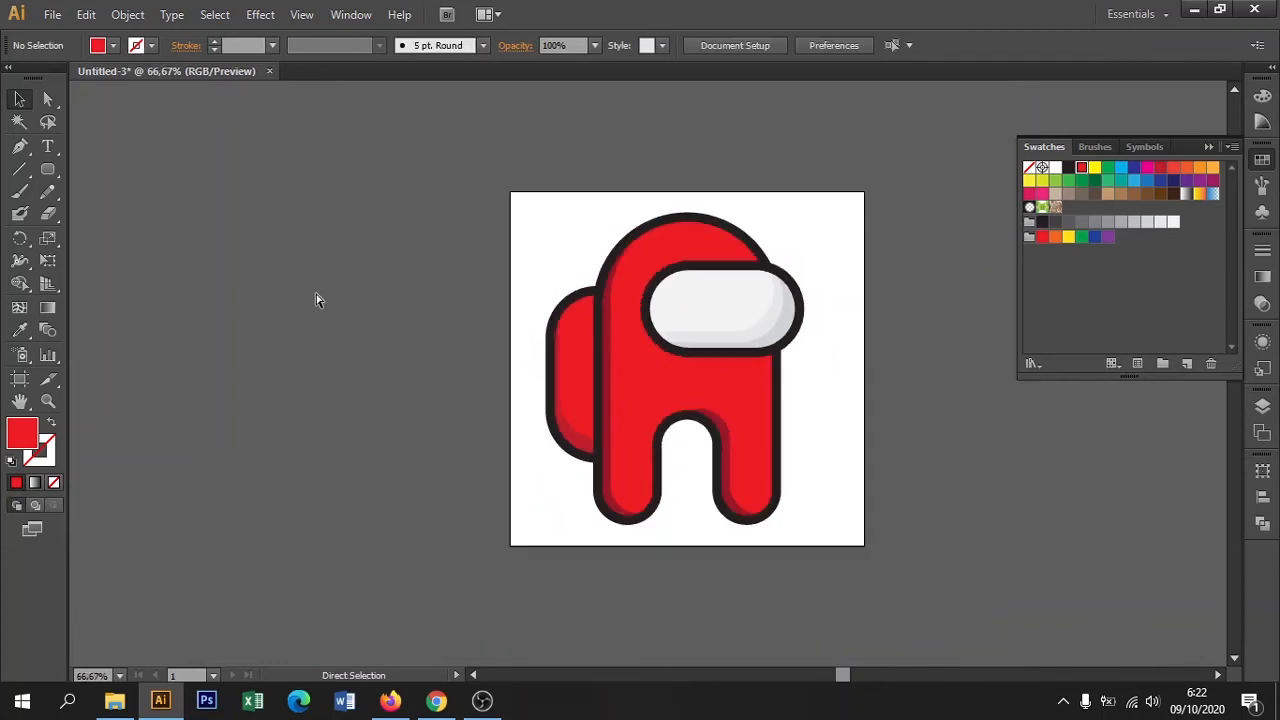
drag(743, 432, 842, 546)
drag(675, 218, 684, 268)
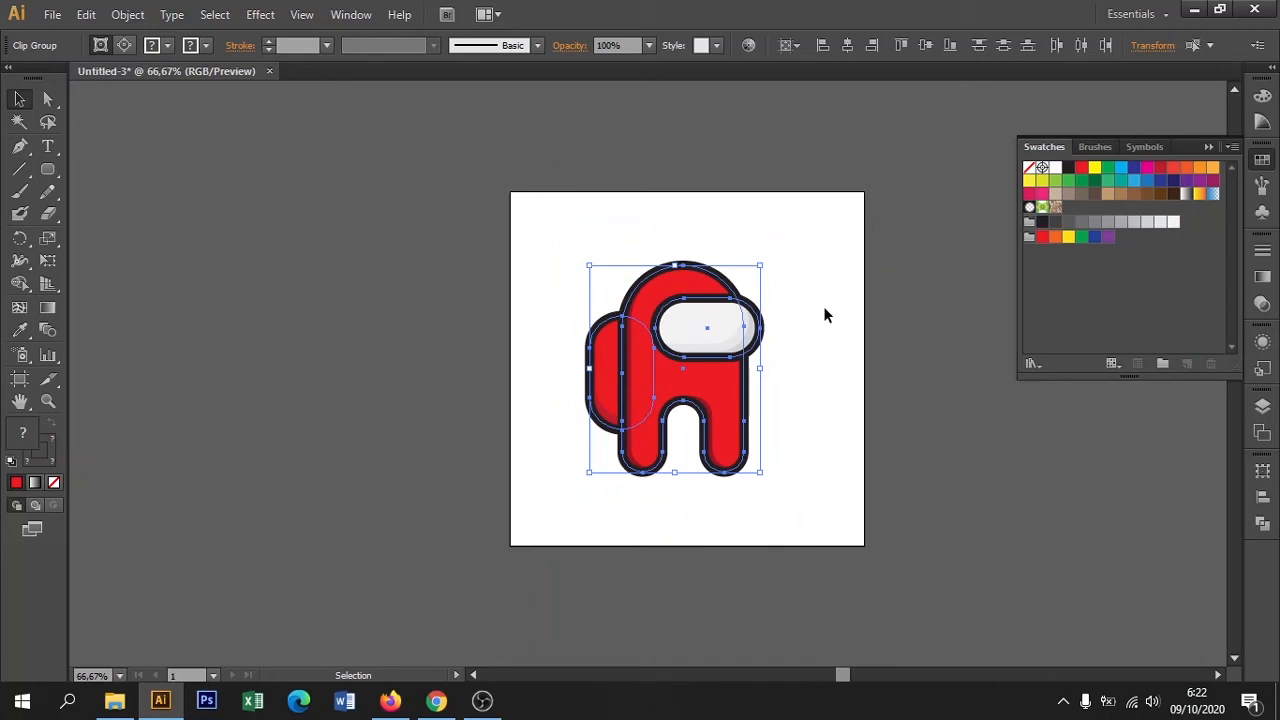
click(823, 306)
Draw a wide, flat ellipse under the feet as a shadow, fill it with a light grey swatch and send it to the back
drag(46, 172, 118, 211)
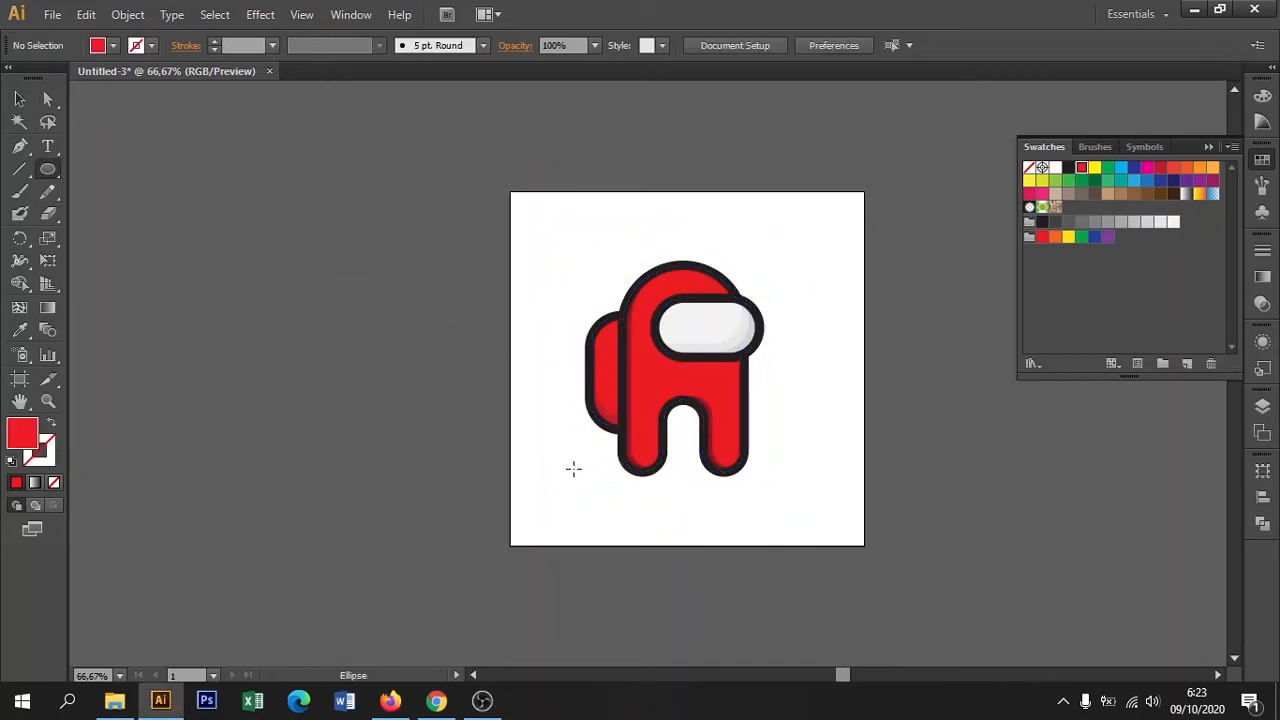
mouse_move(568, 457)
mouse_down()
mouse_move(671, 491)
mouse_move(806, 493)
mouse_up()
click(1147, 222)
click(20, 100)
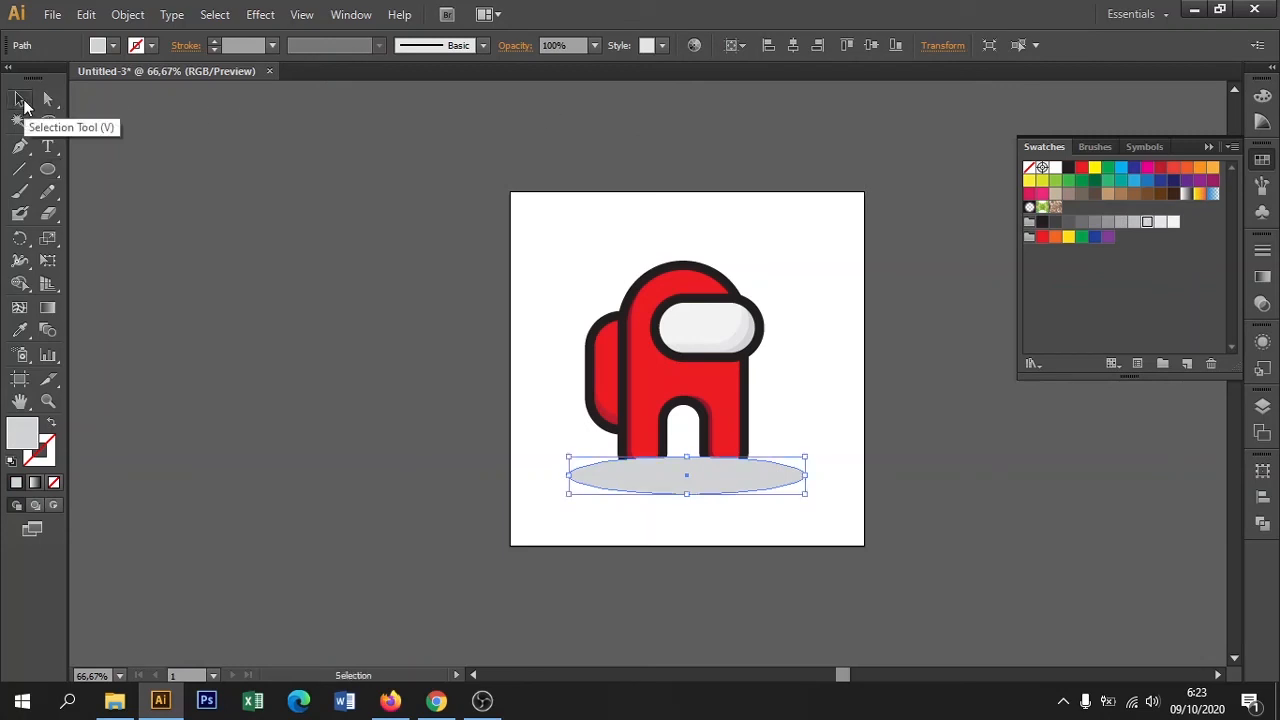
key(ctrl+shift+bracketleft)
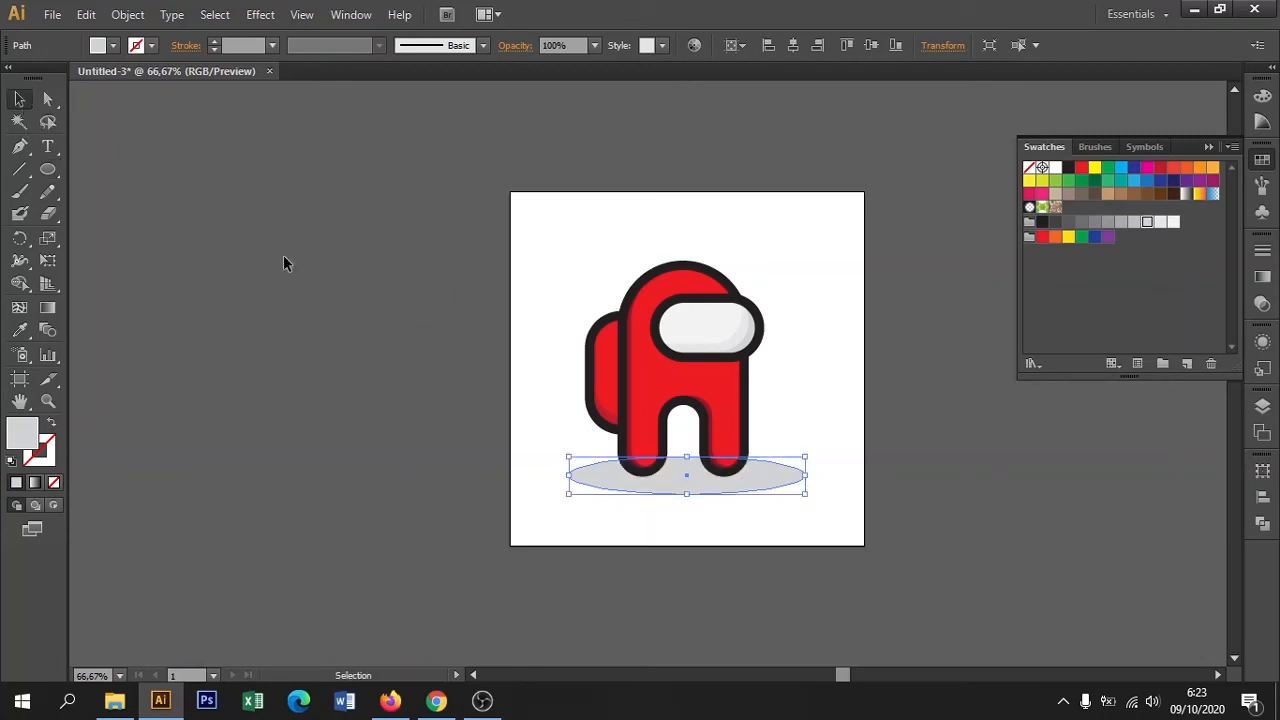
click(215, 224)
Duplicate the shadow ellipse to the right of the character and fill the copy with a darker medium grey swatch
key(ctrl+space)
drag(403, 219, 954, 570)
key(space)
drag(770, 522, 751, 577)
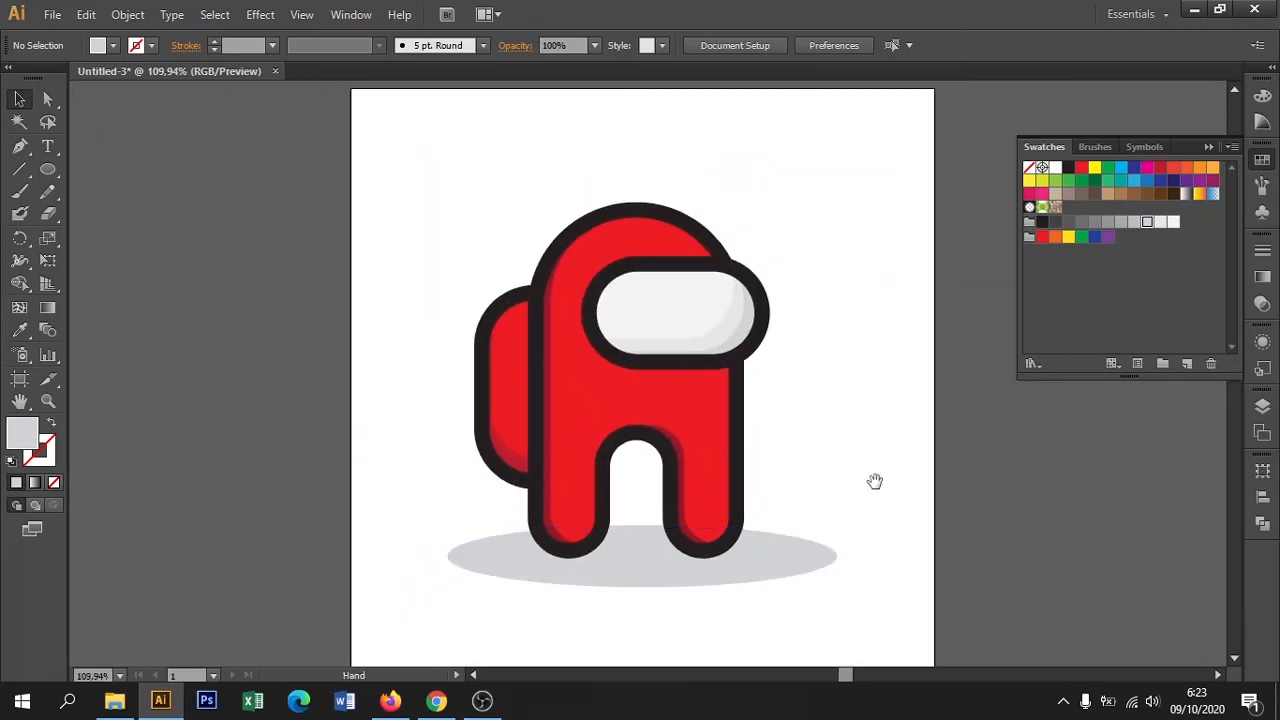
click(1209, 147)
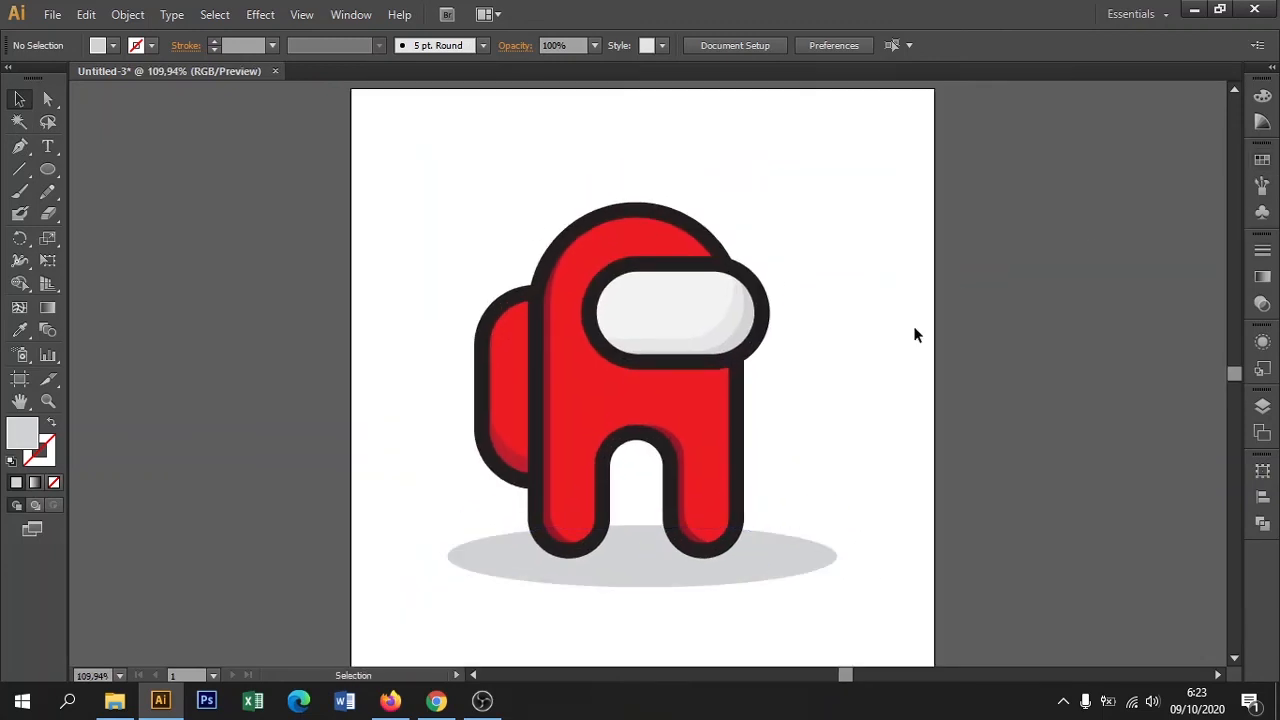
click(762, 560)
click(641, 587)
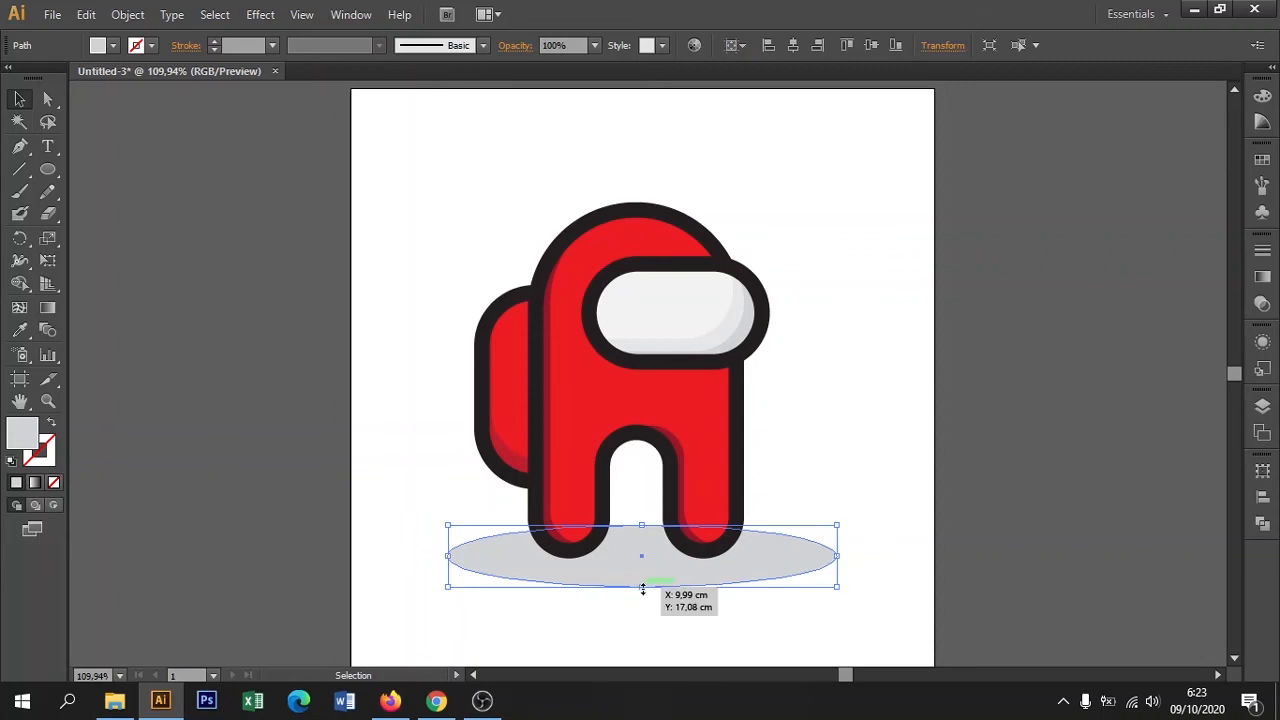
drag(692, 569, 1044, 525)
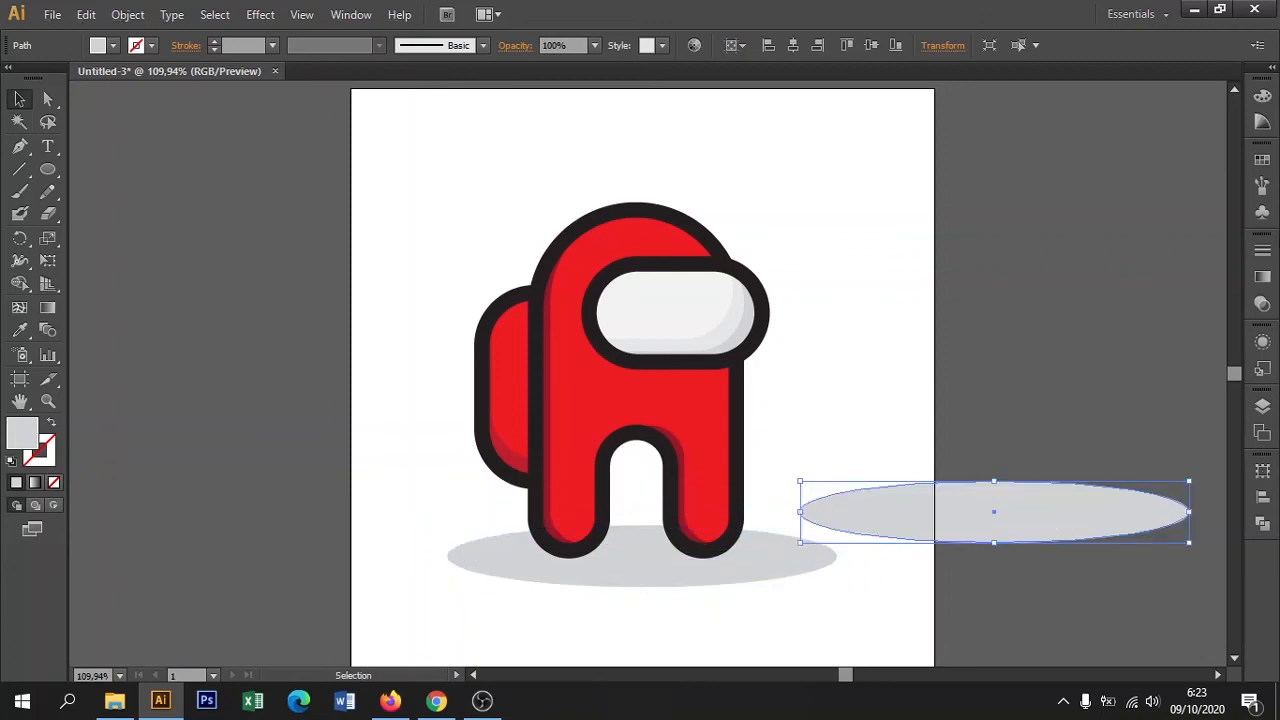
click(1262, 159)
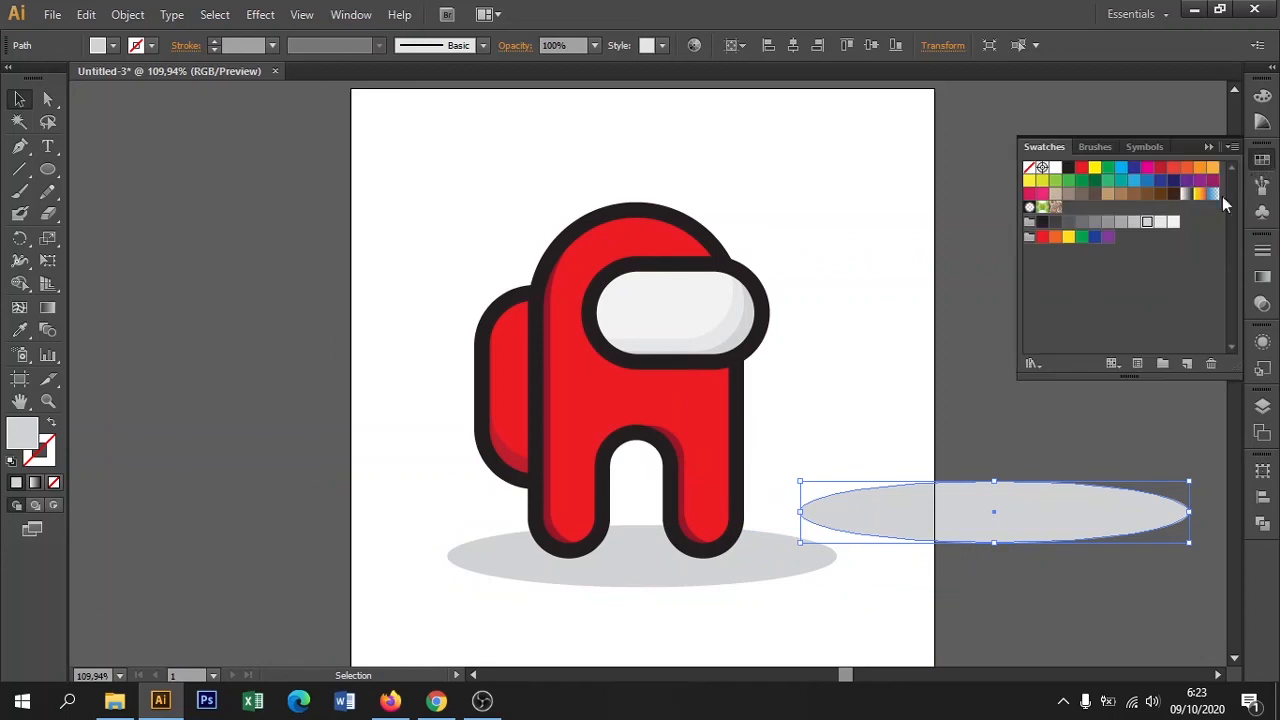
click(1108, 222)
click(1121, 222)
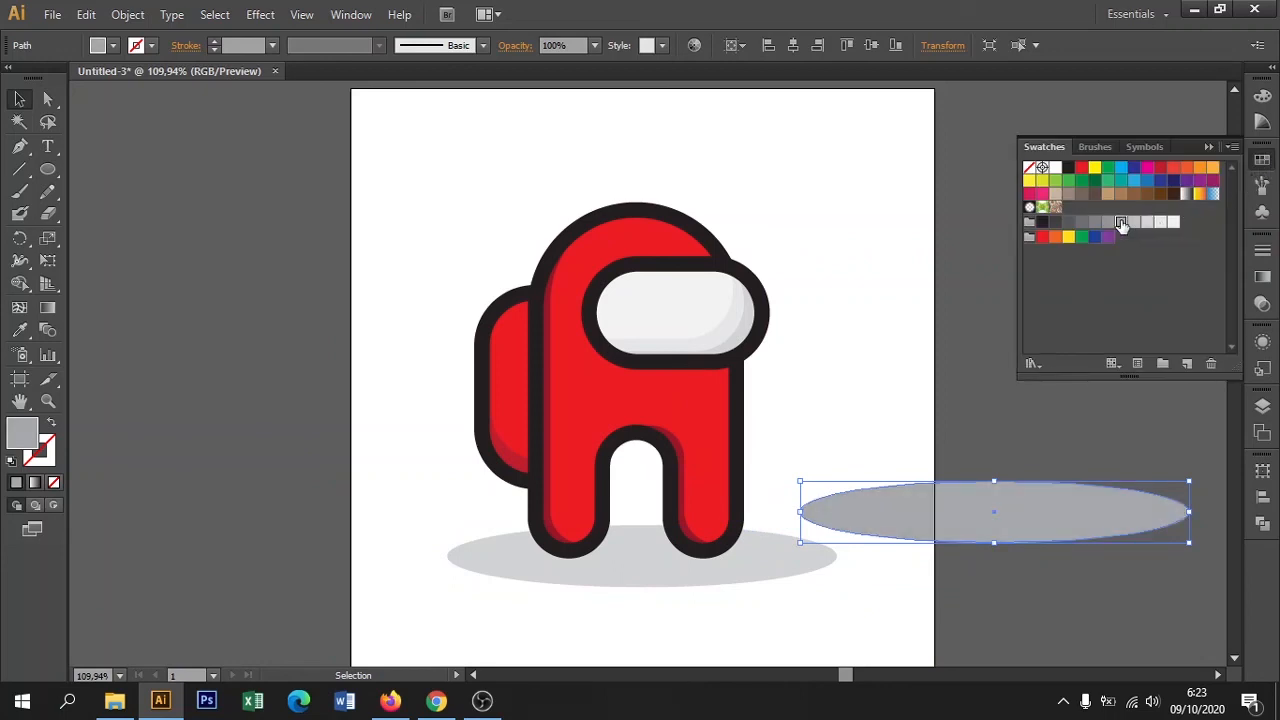
click(928, 291)
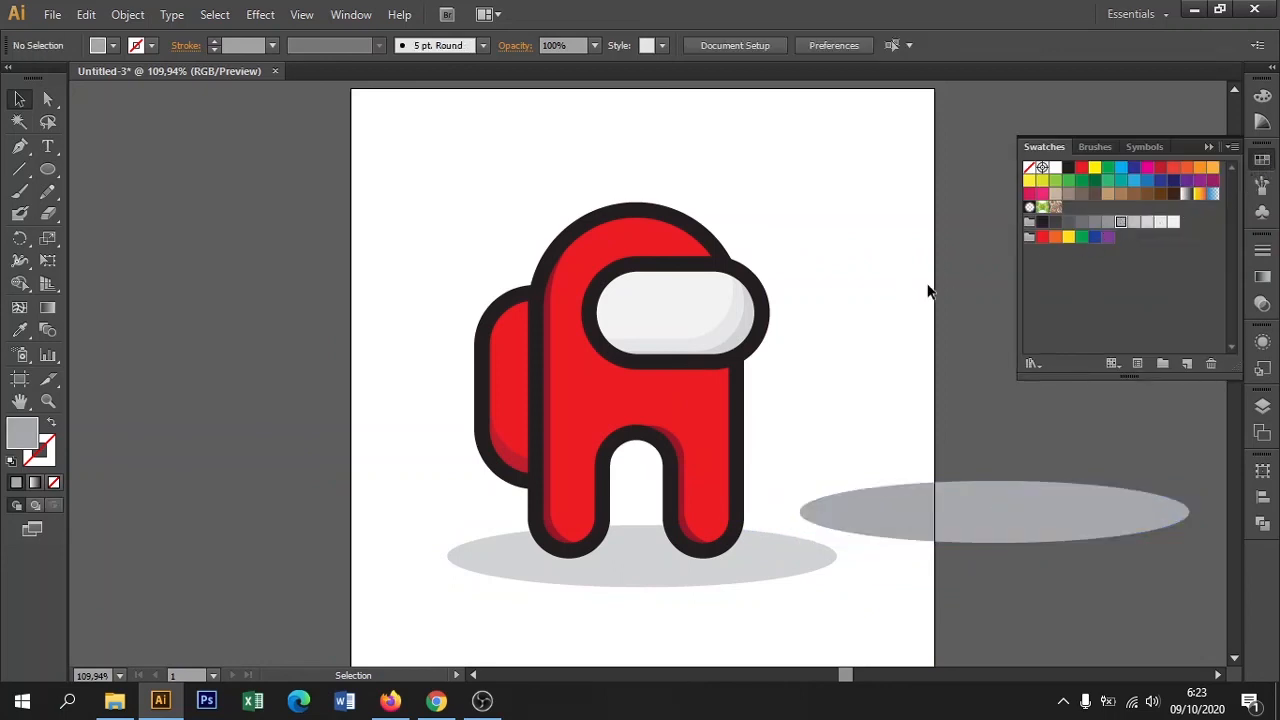
Cut the medium grey ellipse and paste it inside the light grey shadow ellipse using Draw Inside mode
click(1208, 146)
click(1008, 505)
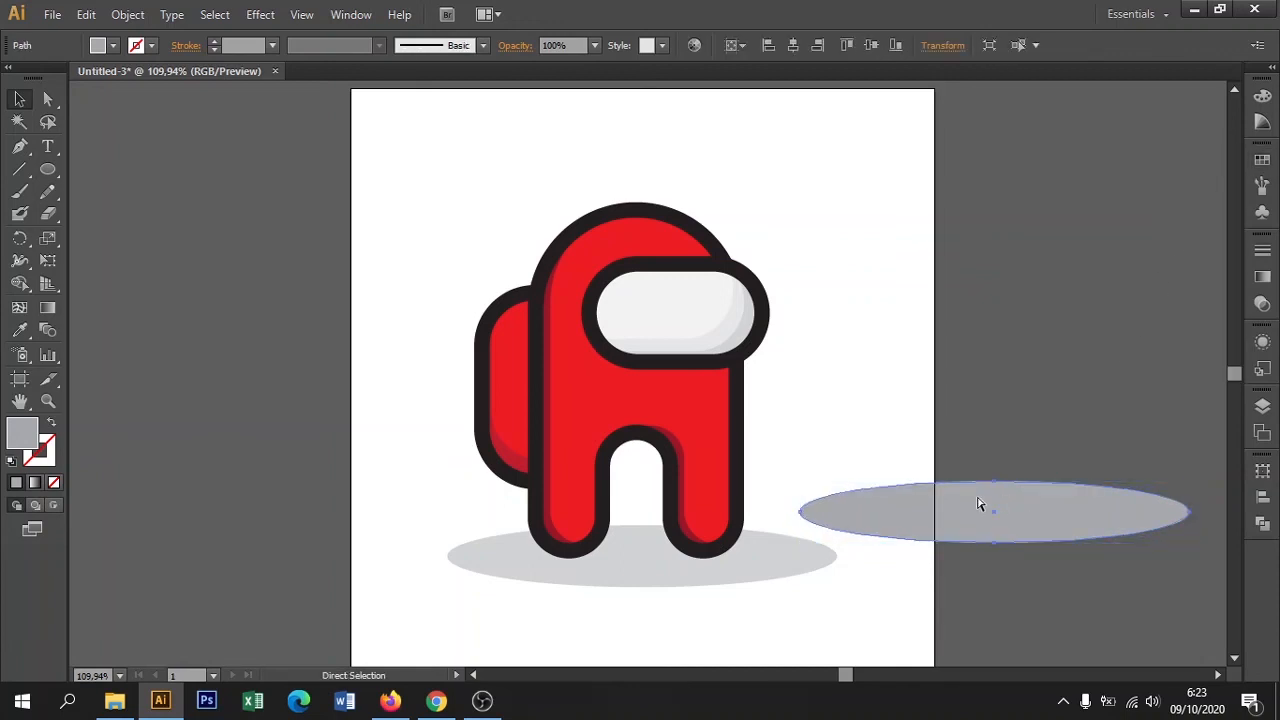
key(Delete)
click(757, 540)
click(56, 507)
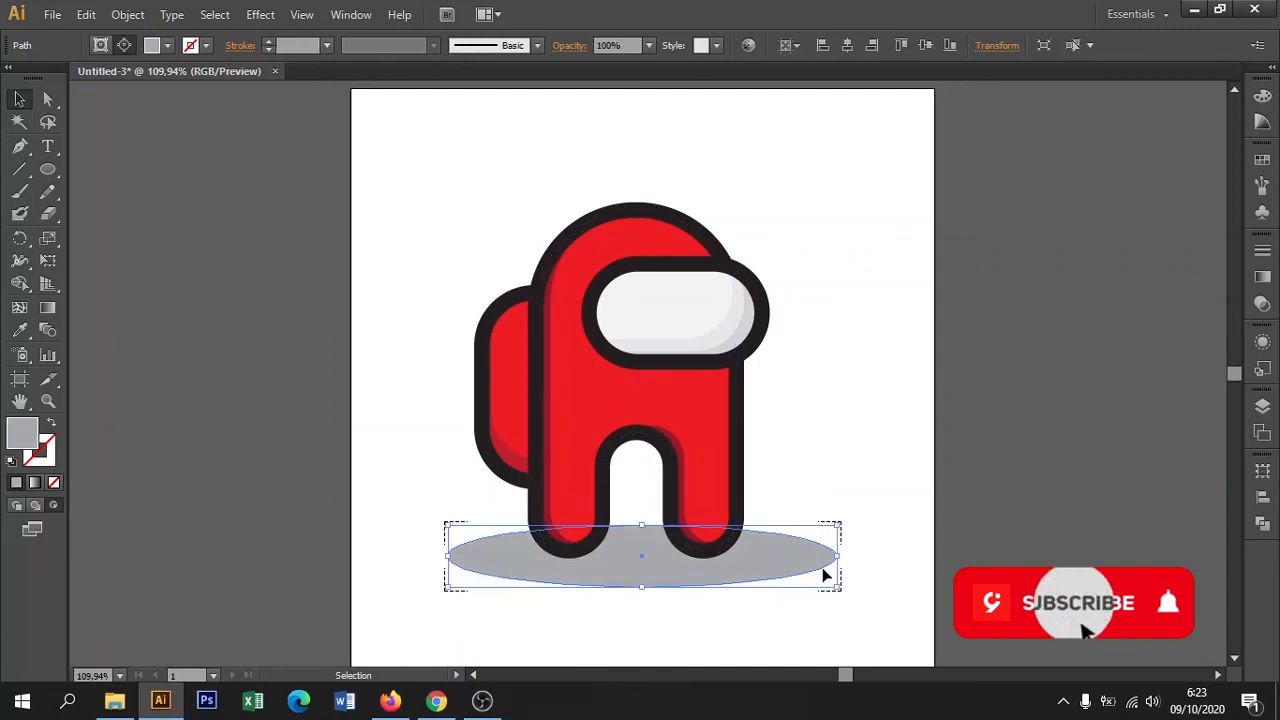
Shrink the inner medium grey ellipse about its centre, raise it slightly under the feet and stretch its left side toward the backpack
drag(838, 588, 816, 574)
drag(655, 551, 641, 519)
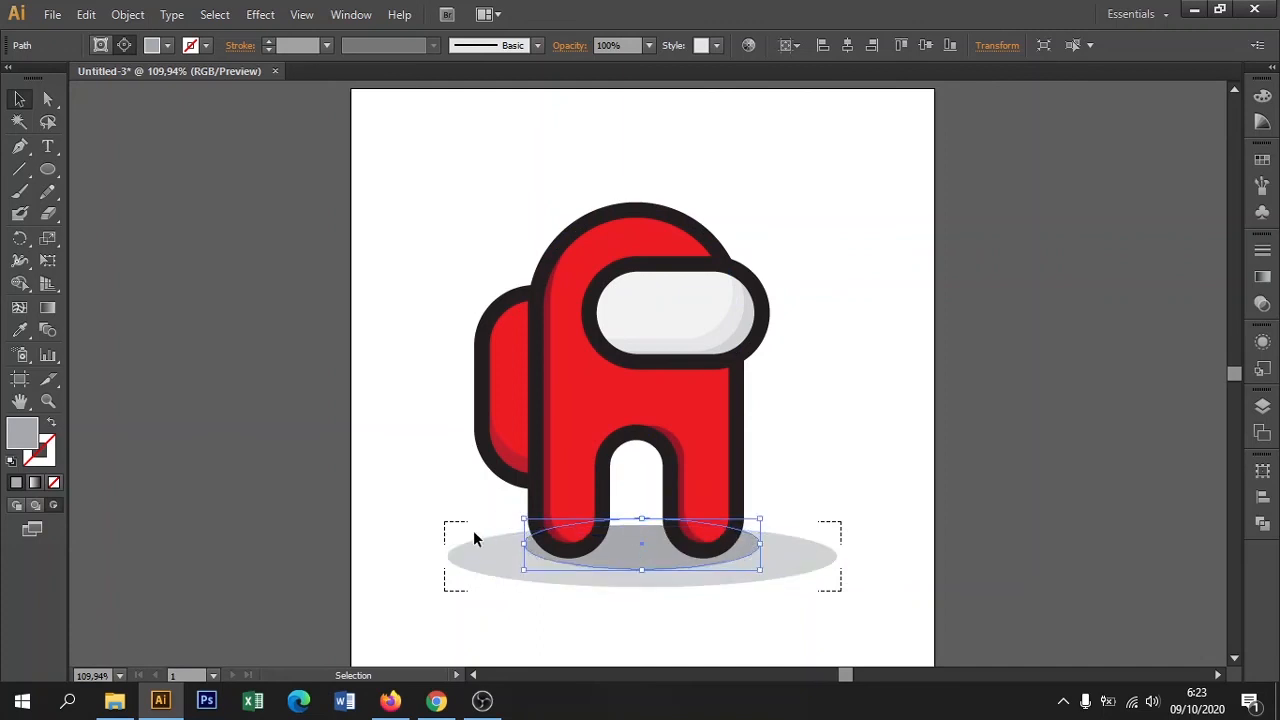
drag(516, 547, 492, 546)
click(216, 201)
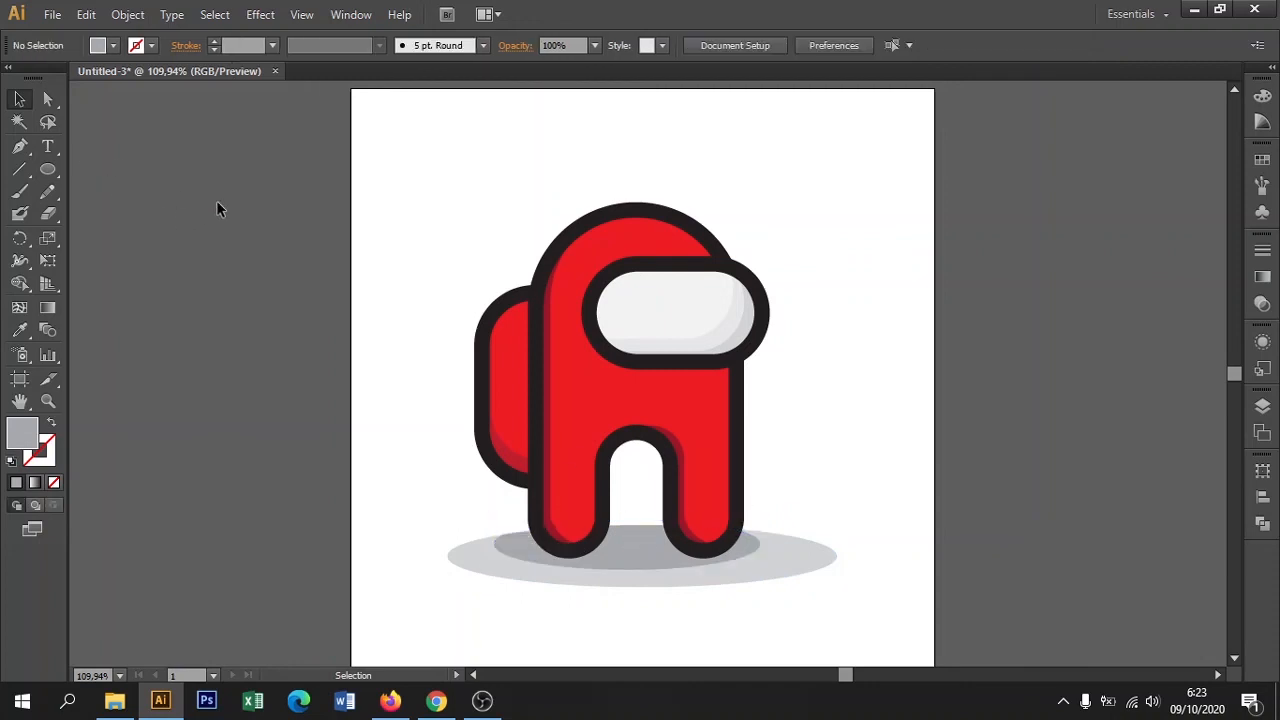
Group the whole character with its shadow and centre the group vertically on the artboard
key(ctrl+minus)
key(ctrl+minus)
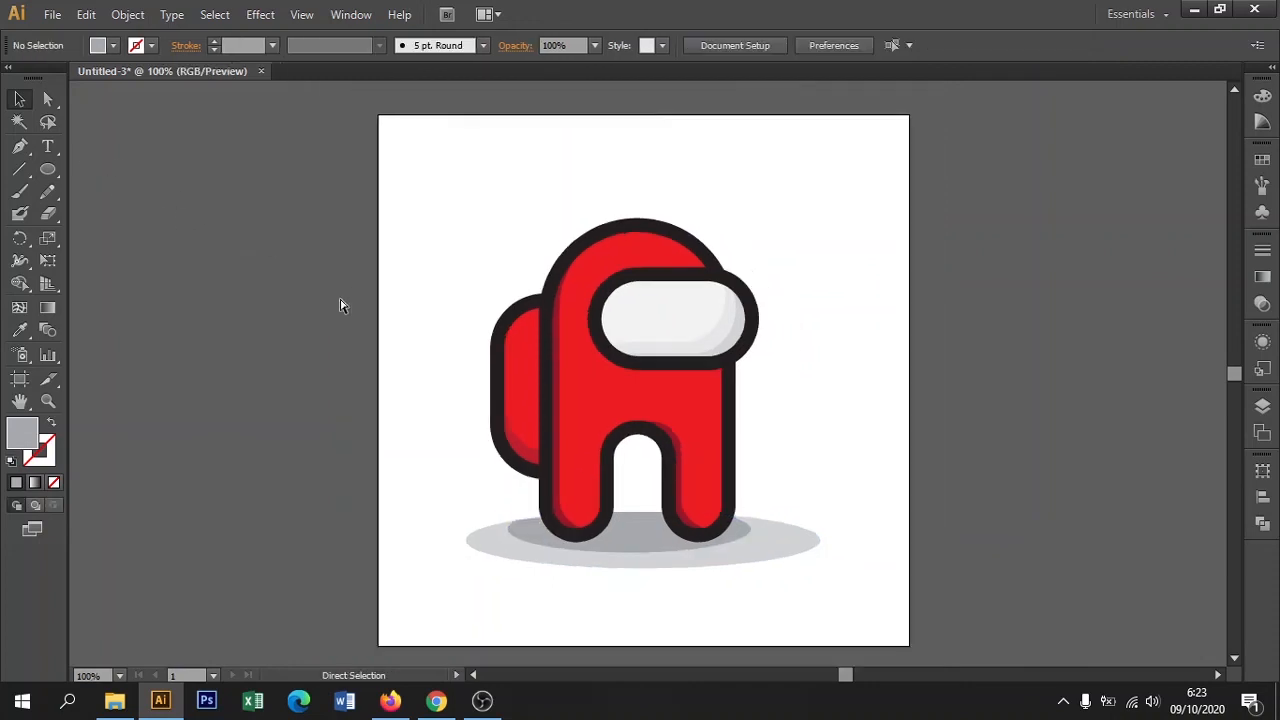
drag(480, 206, 786, 537)
key(ctrl+g)
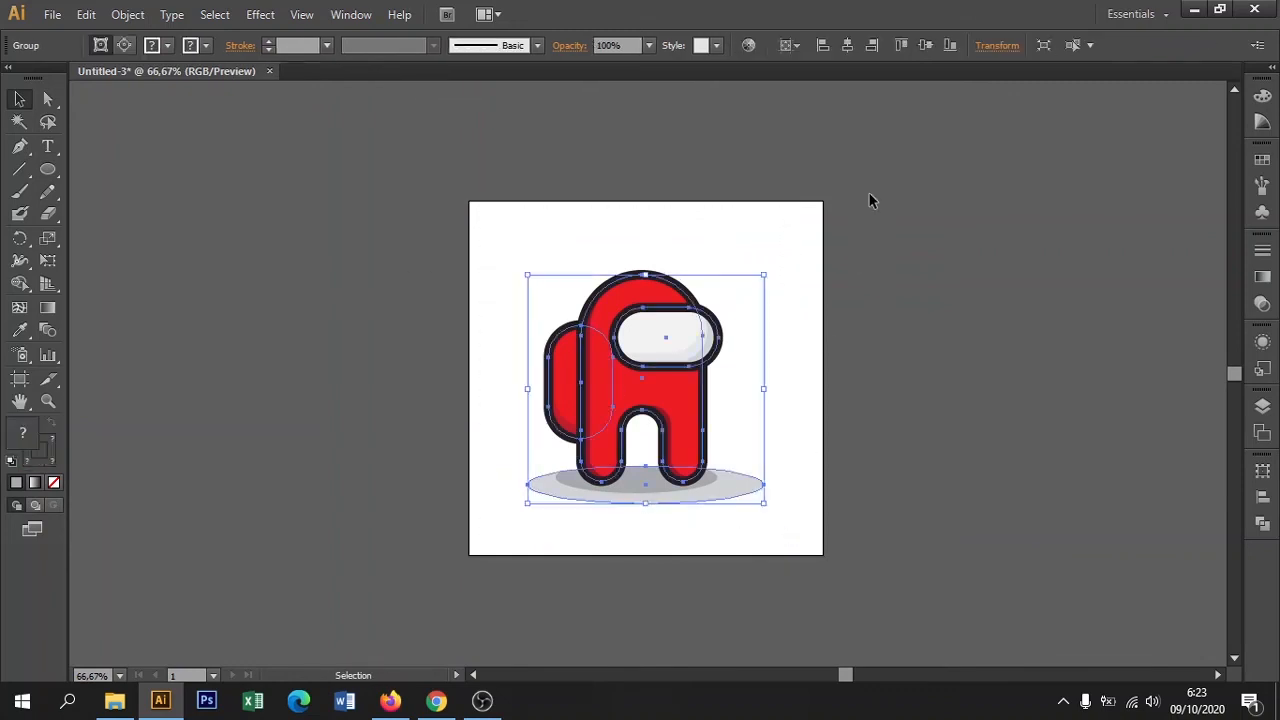
click(921, 46)
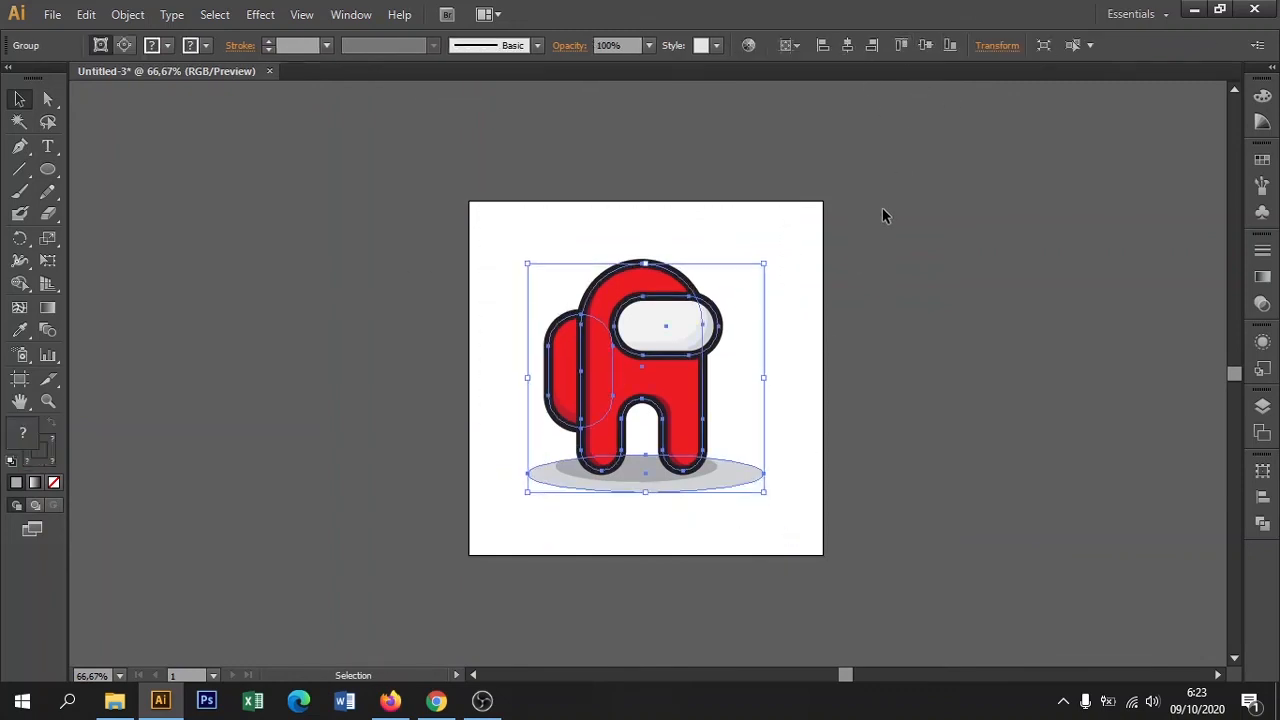
click(882, 212)
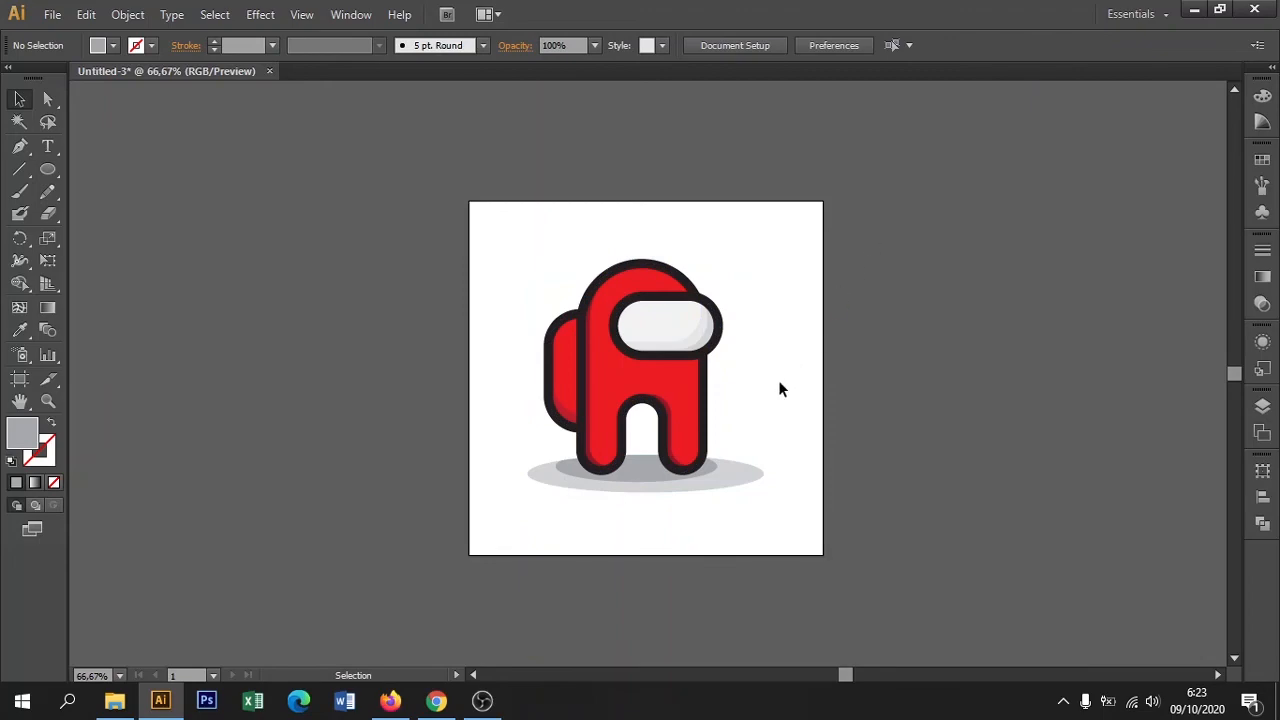